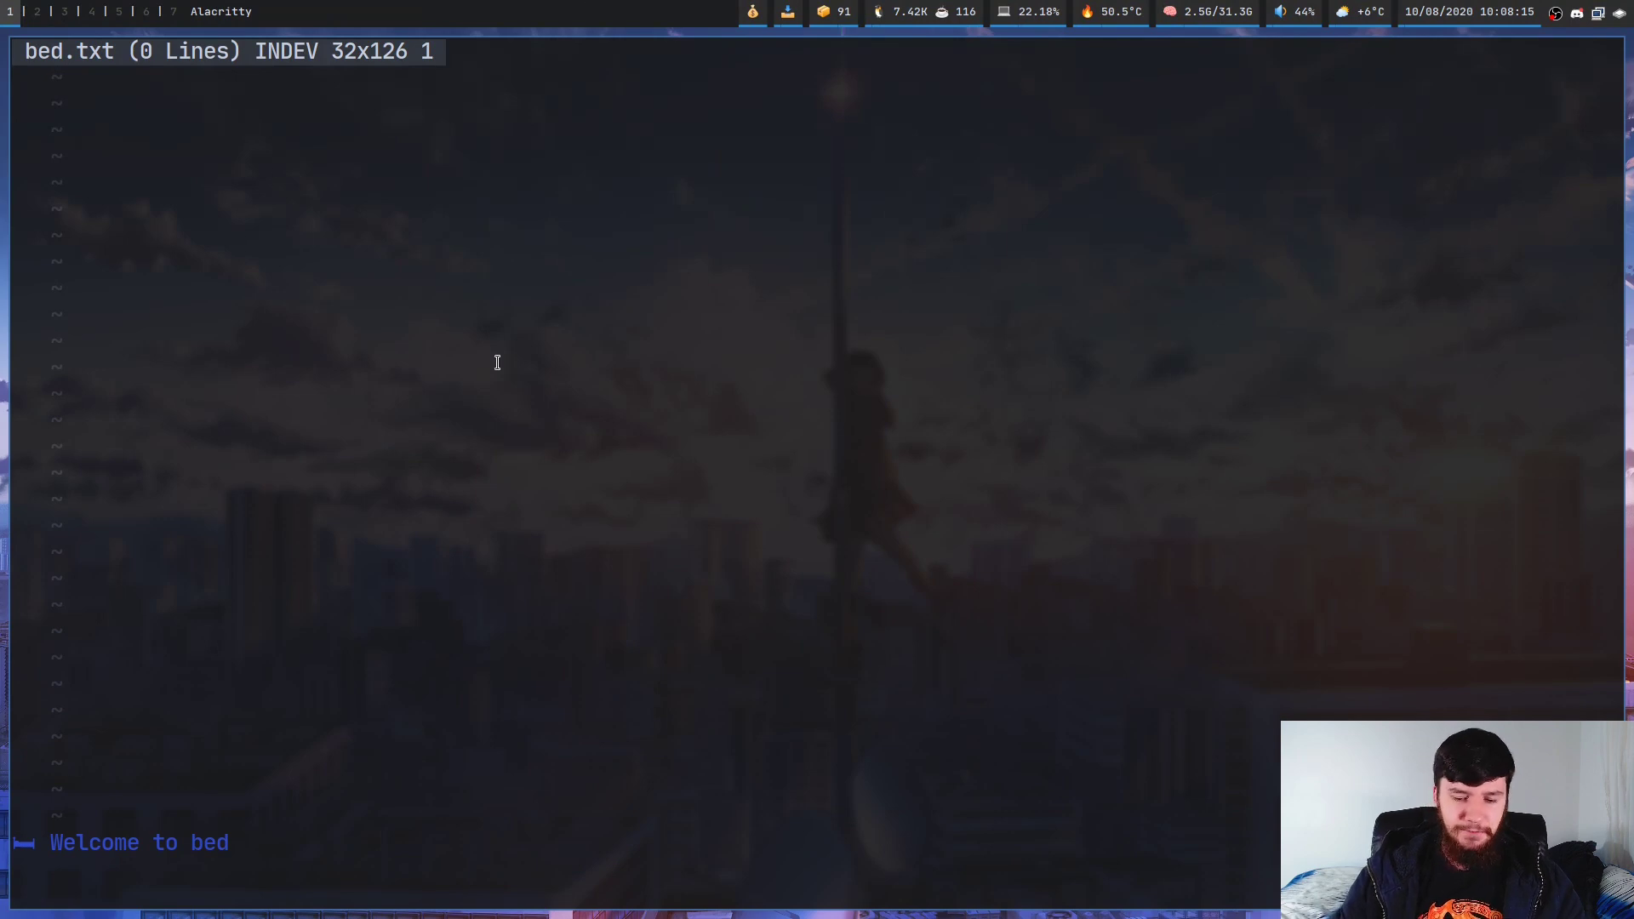
Open vi in a second terminal beside the bed editor, then close that terminal
key(super+Return)
text(vi)
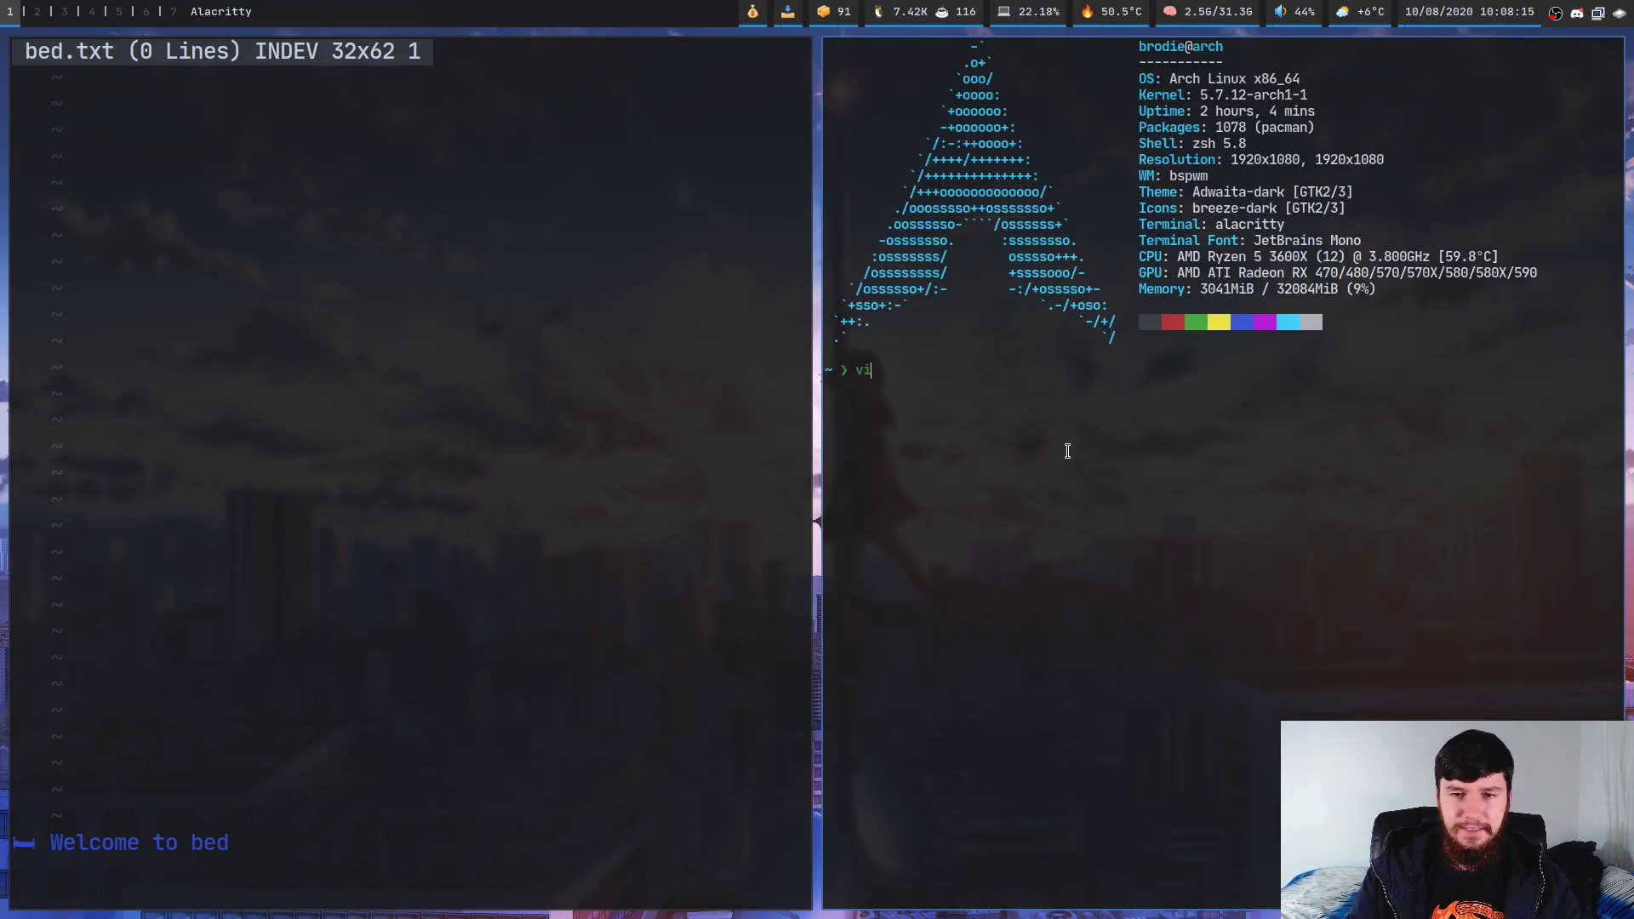
key(Return)
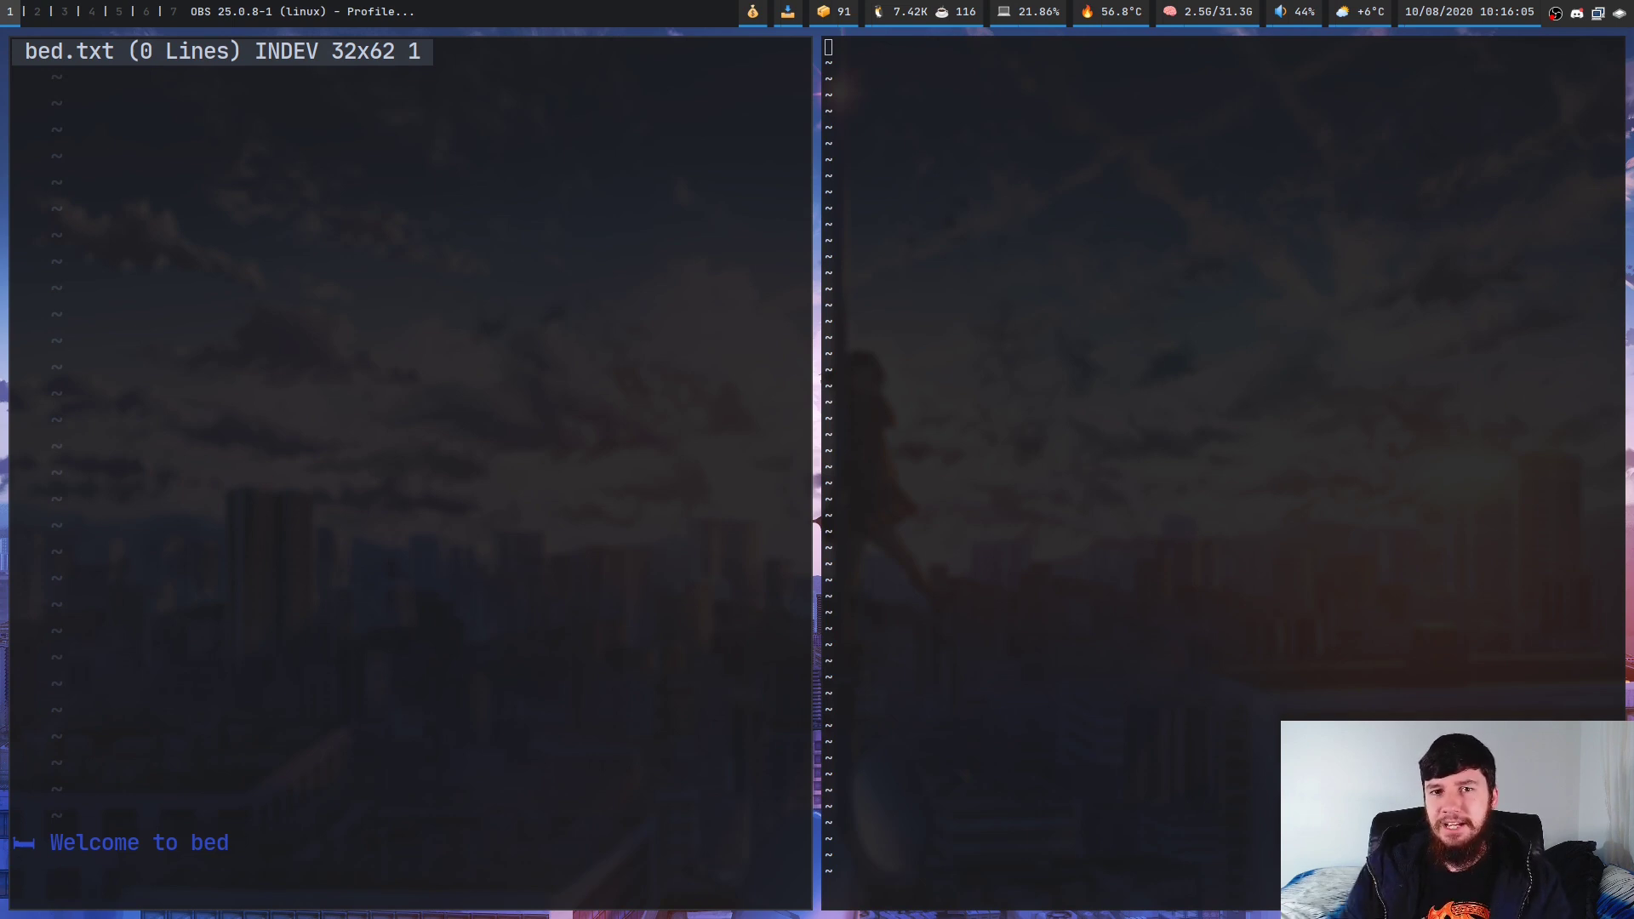
key(super+shift+q)
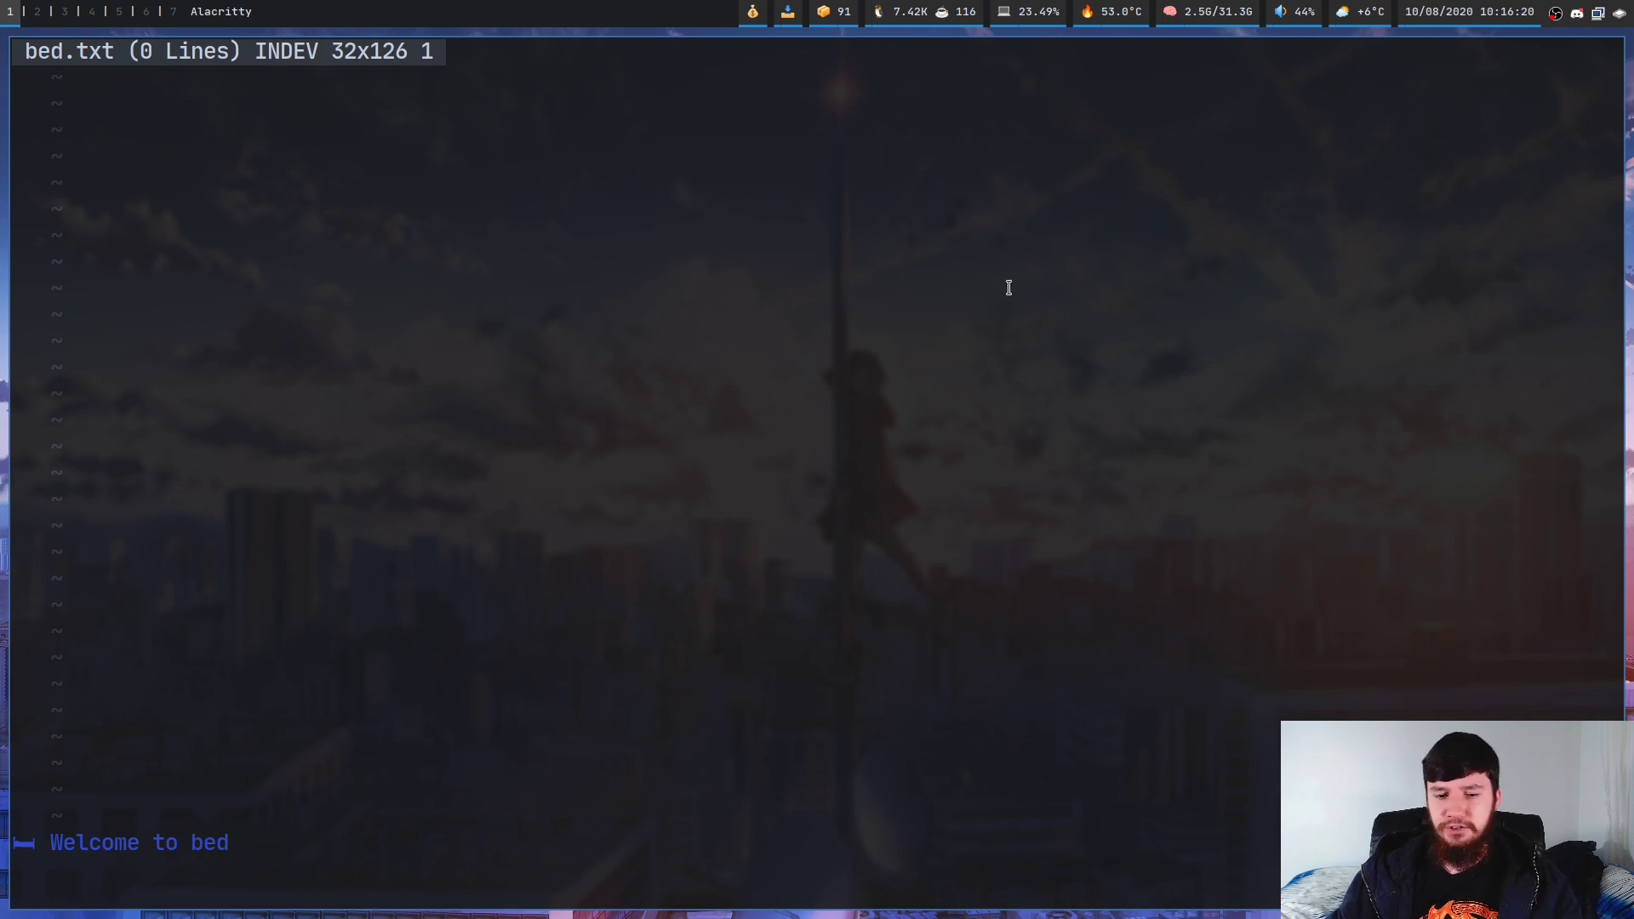
Enter five lines in bed.txt: "sdhfhsjdf", "sdfhsdgfh", "sdfhsgdfhj", "sdfkjsdgf" and "sdkfjsdfhkj"
text(sdhfhsjdf)
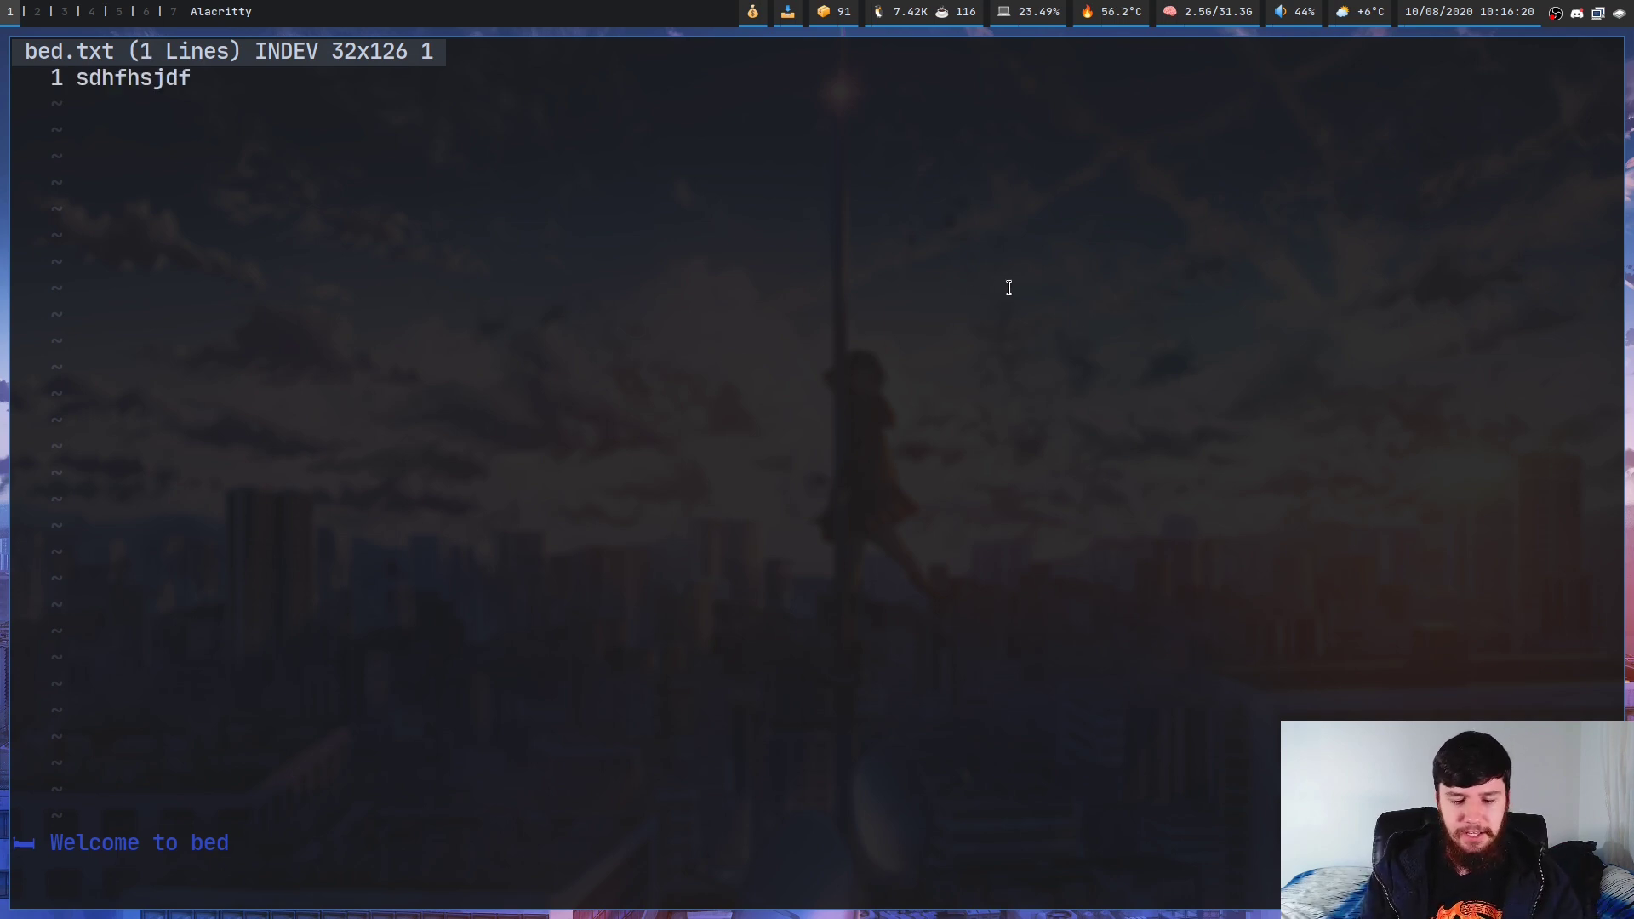
key(Return)
text(sdfhsdgfh)
key(Return)
text(sdfhsgdfhj)
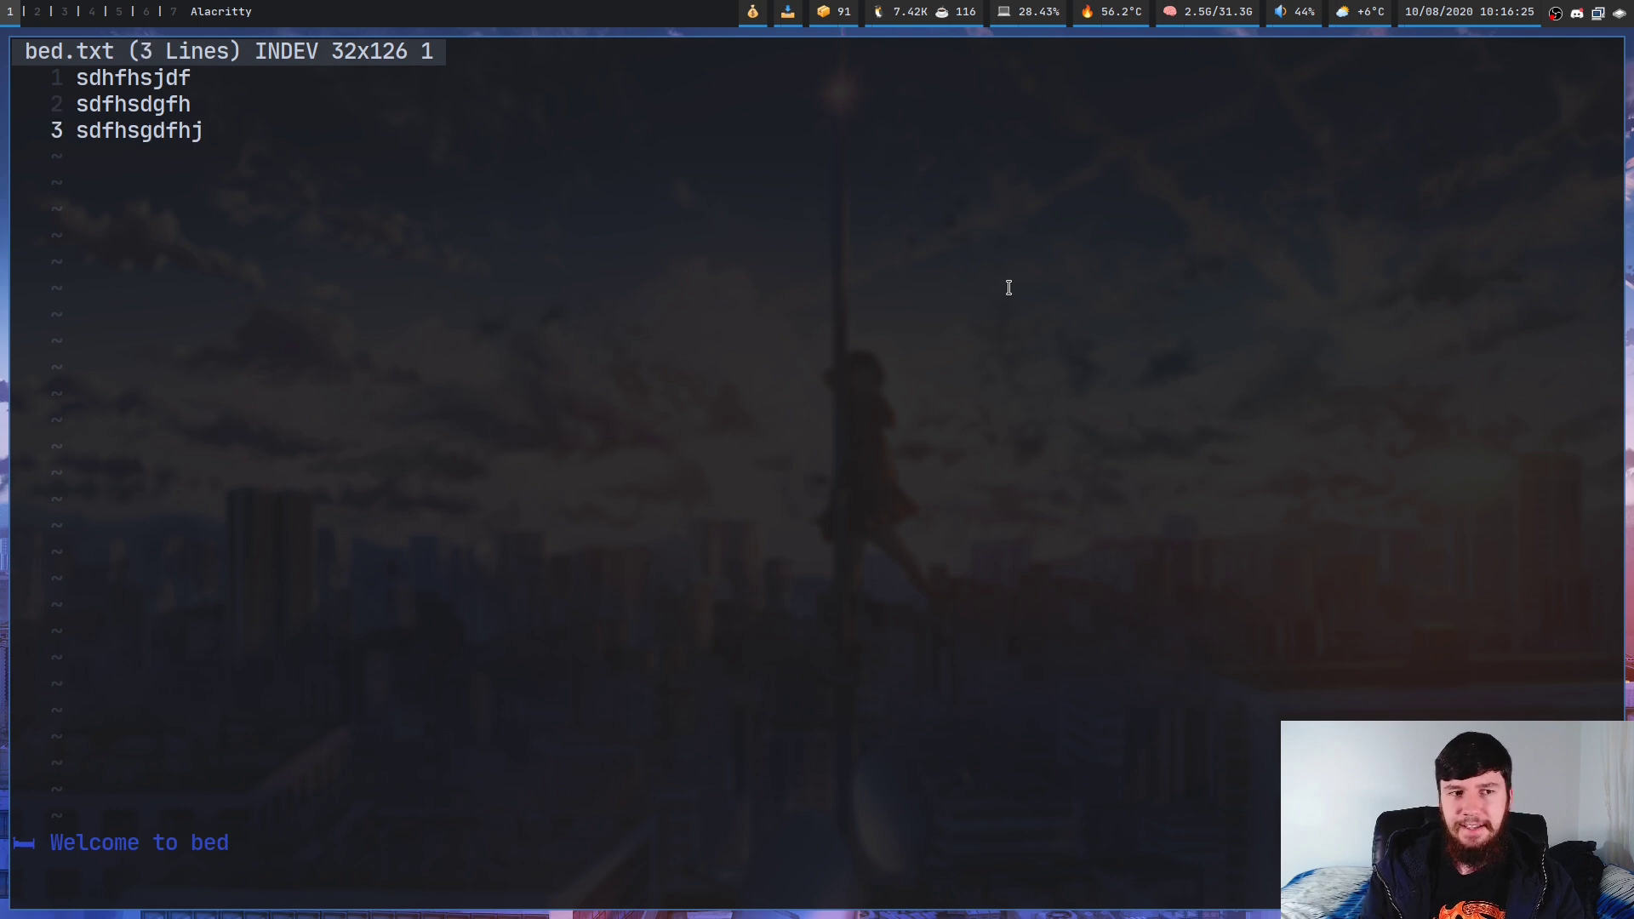
key(Return)
text(sdfkjsdgf)
key(Return)
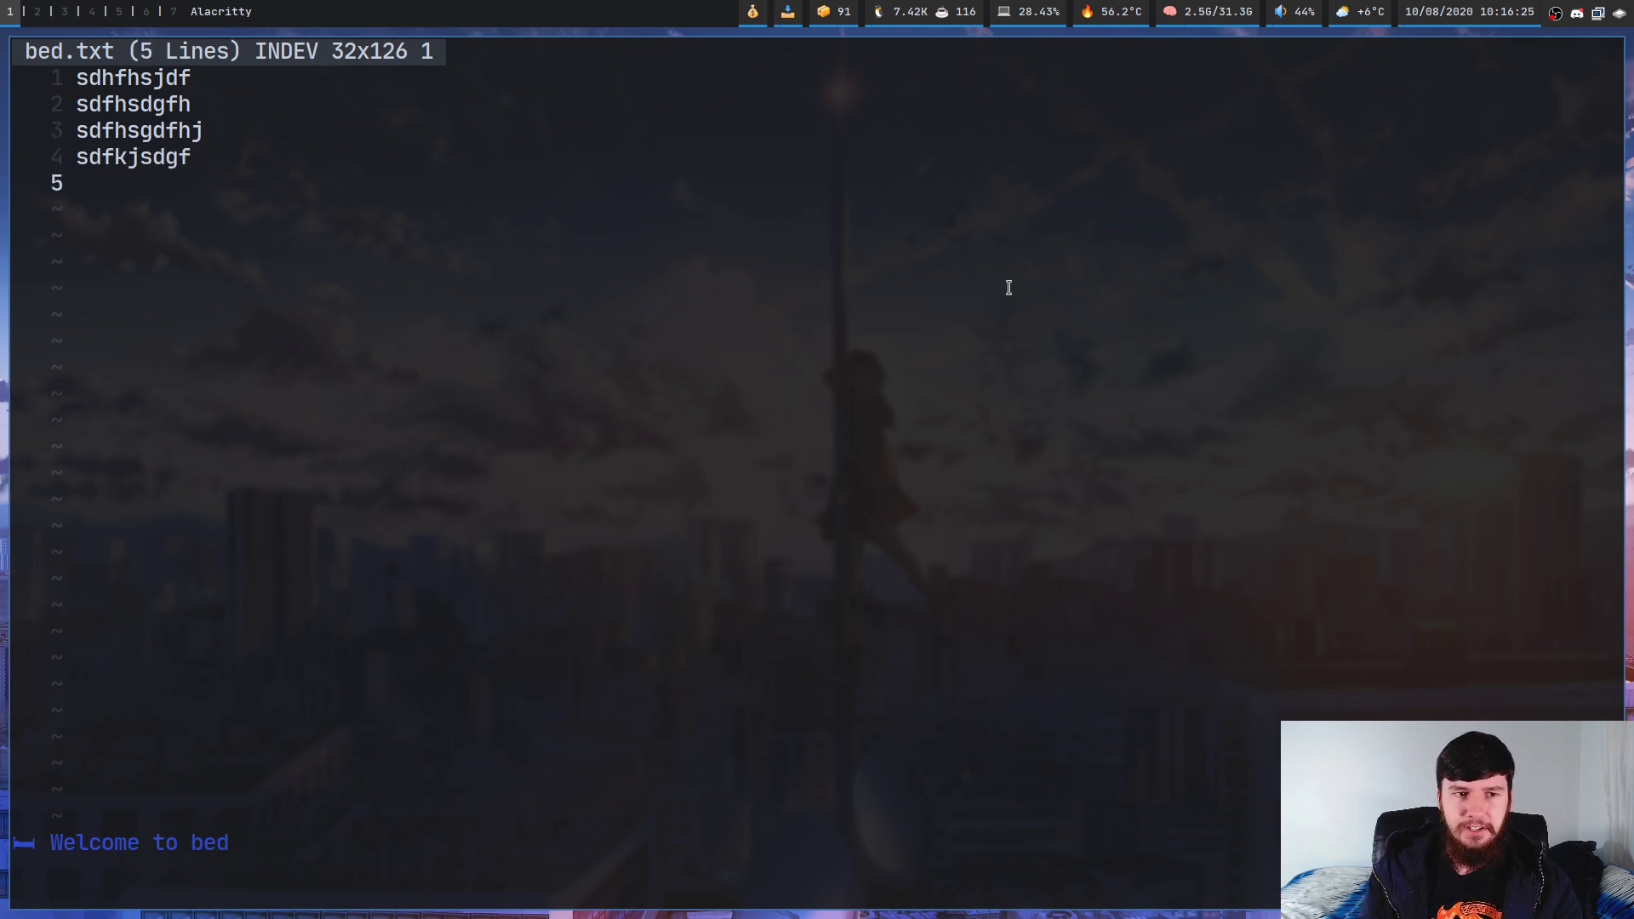
text(sdkfjsdfhkj)
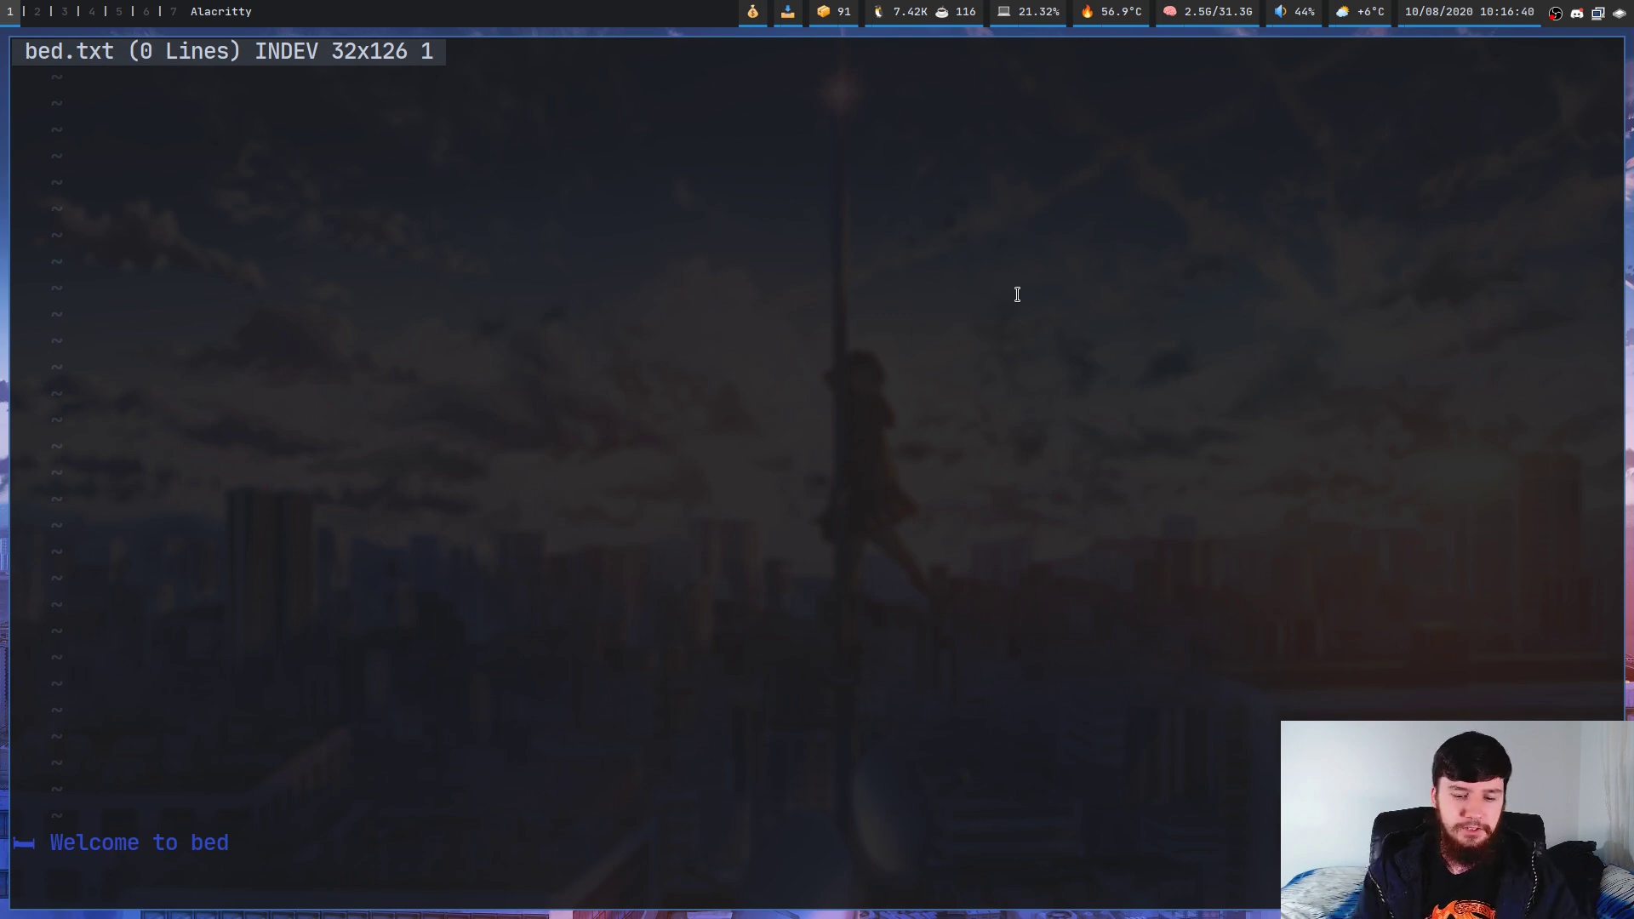
Create line 1 in the empty bed.txt with "hsdjfgjgsdfgjhsdg sdfhsgdhjf sdfhsdgjfh sdhfgsdjhfgshjfgshj" and start a second line
key(Return)
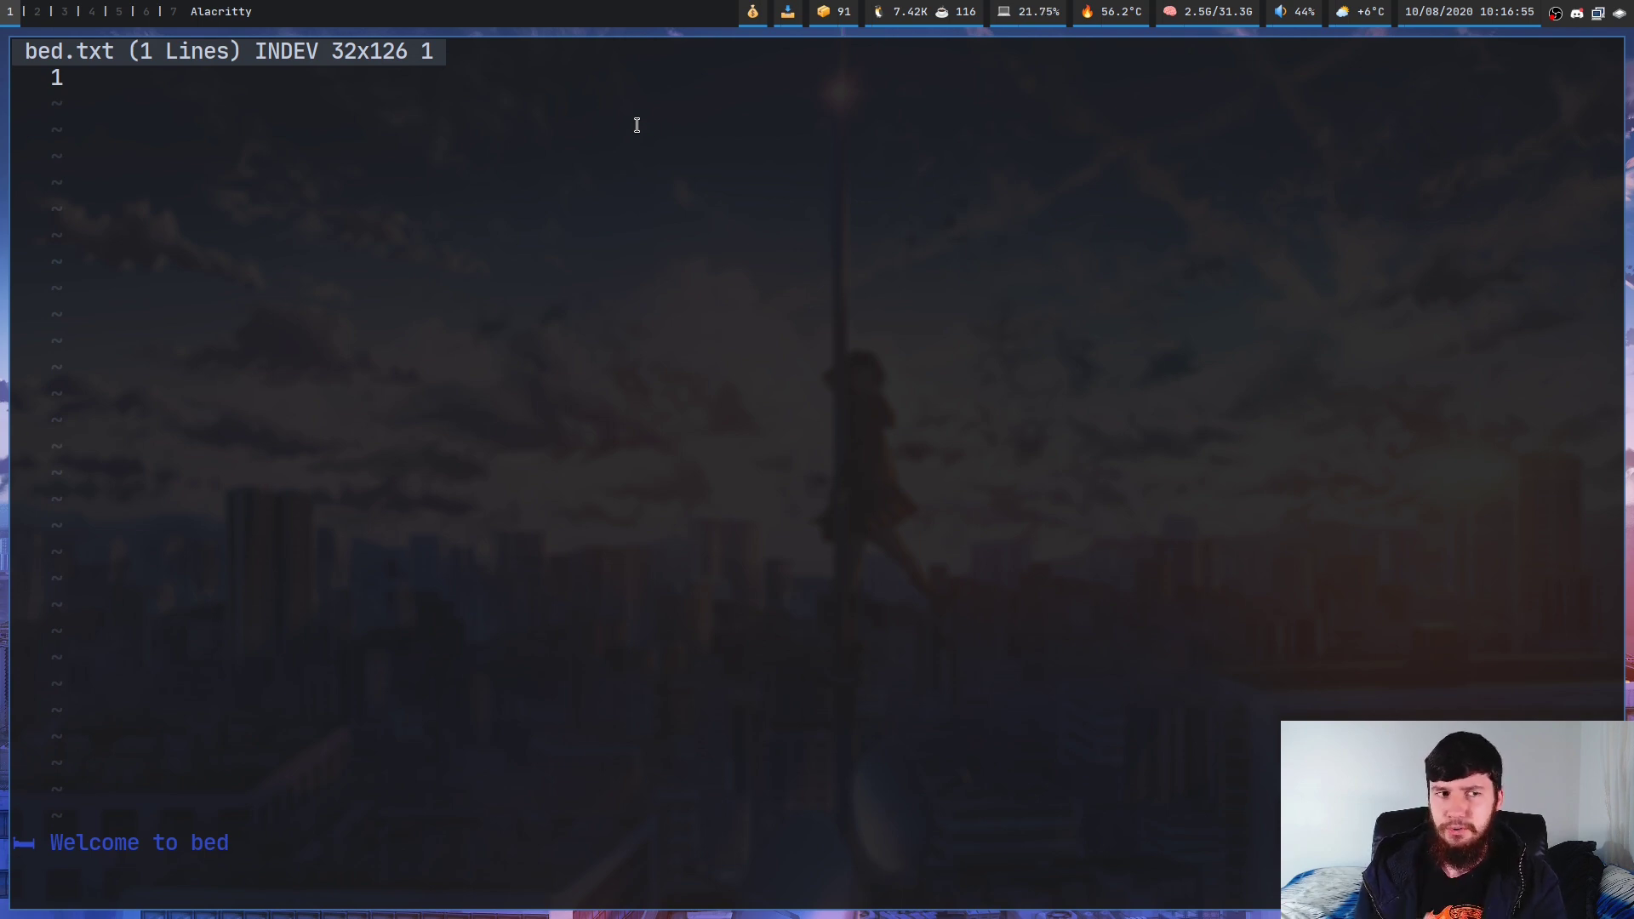
text(hsdjfgjgsdfgjhsdg)
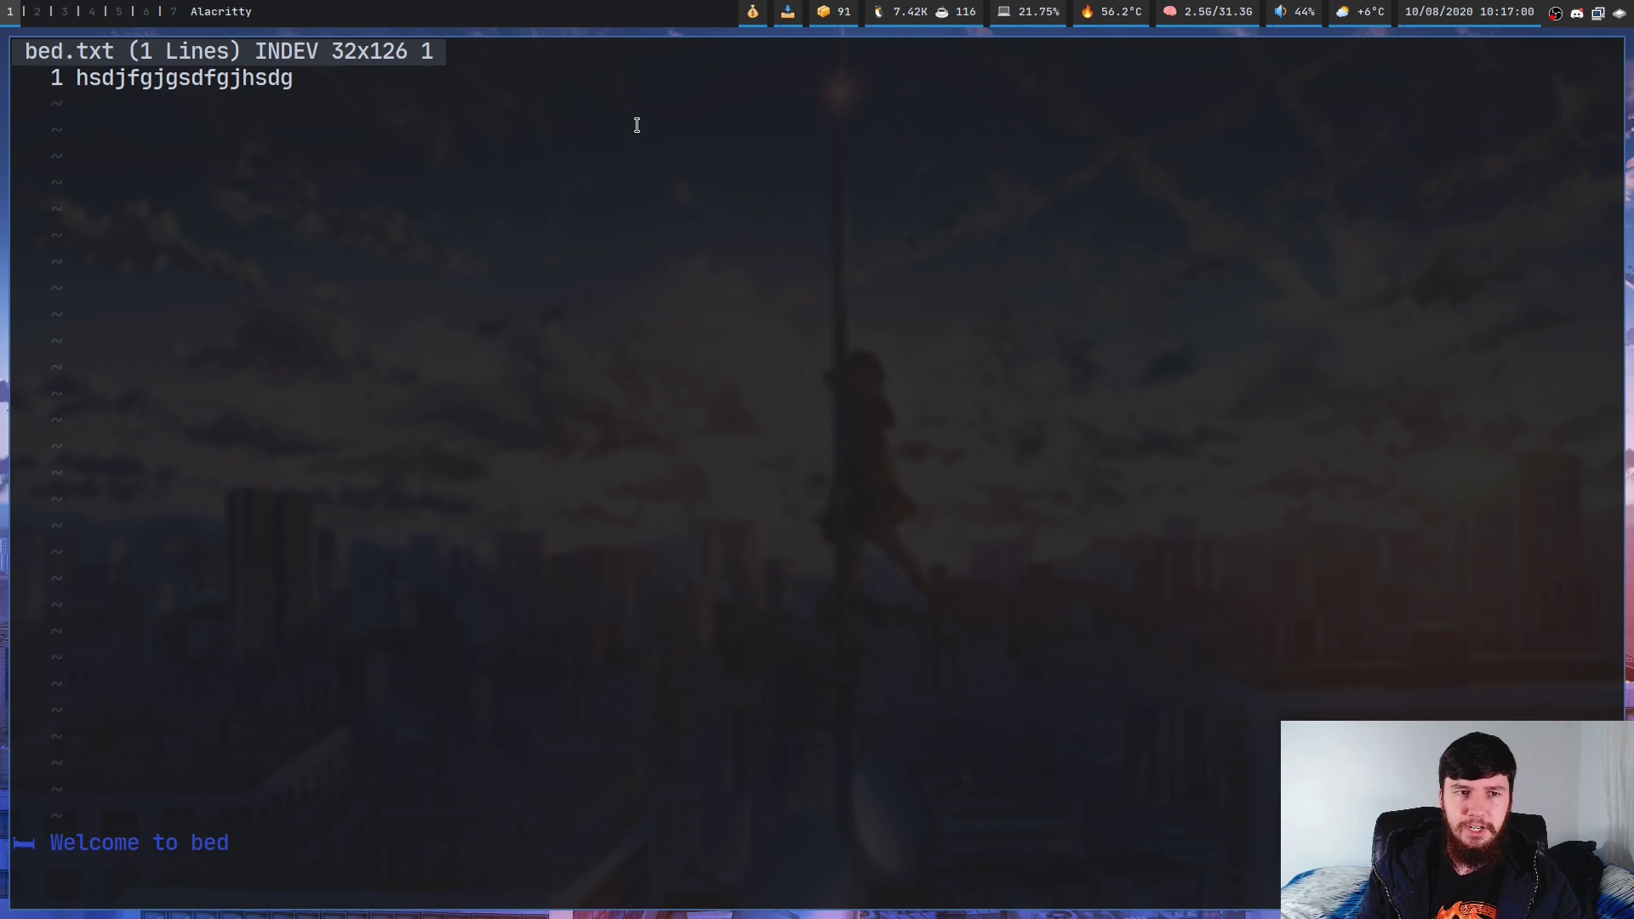
text( sdfhsgdhjf sdfhsdgjfh sdhfgsdjhf)
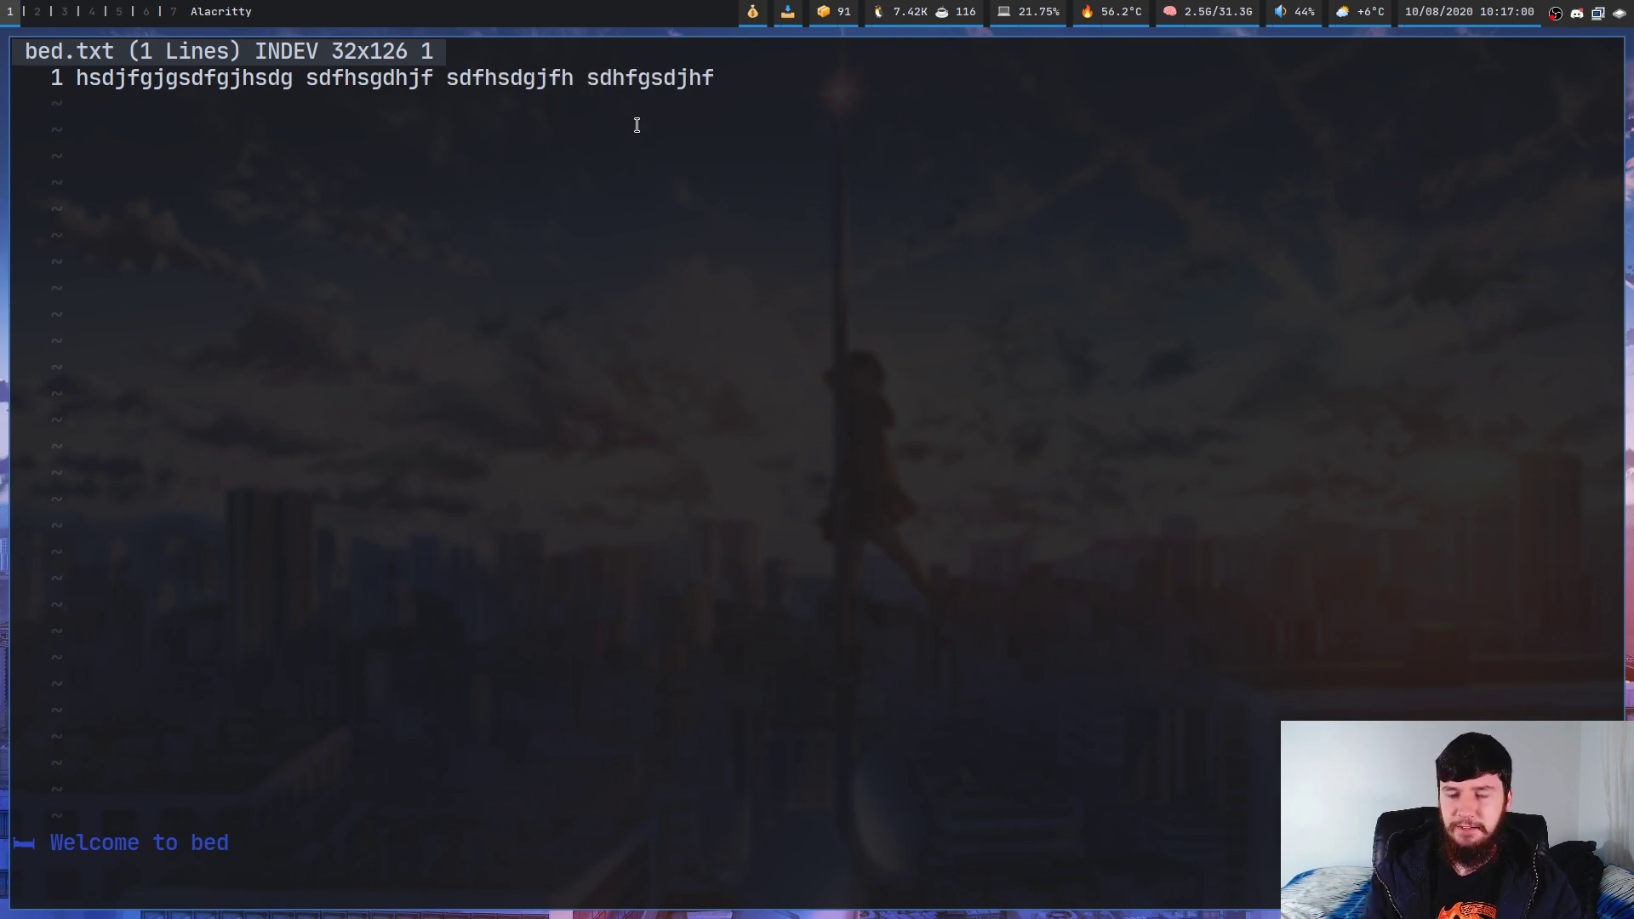
text(gshjfgshj)
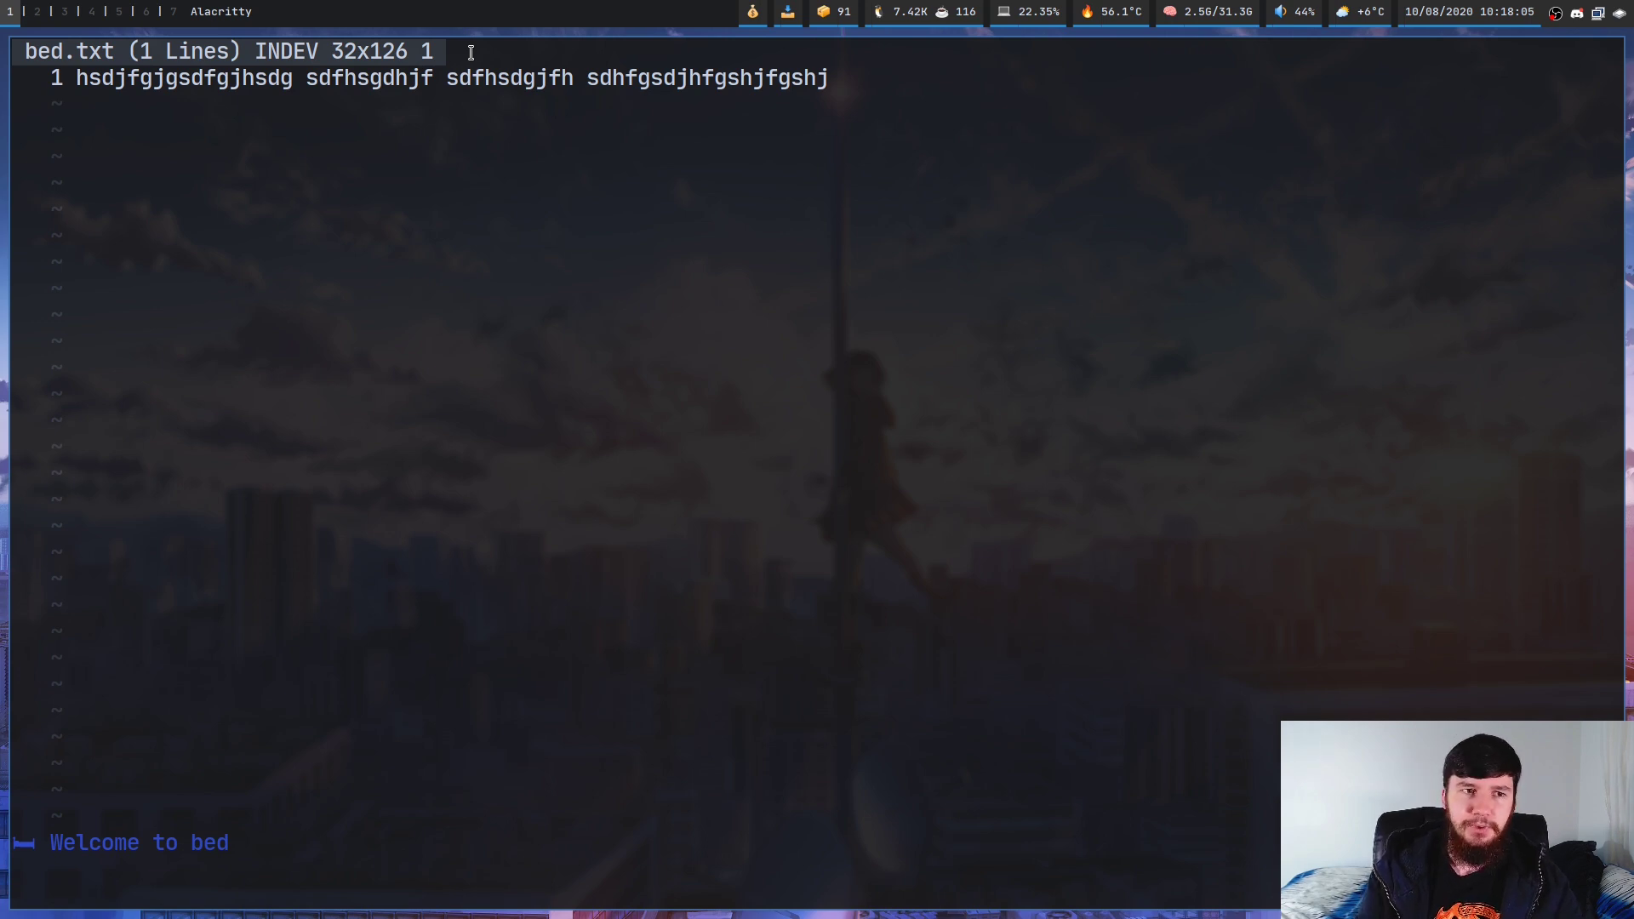
key(Return)
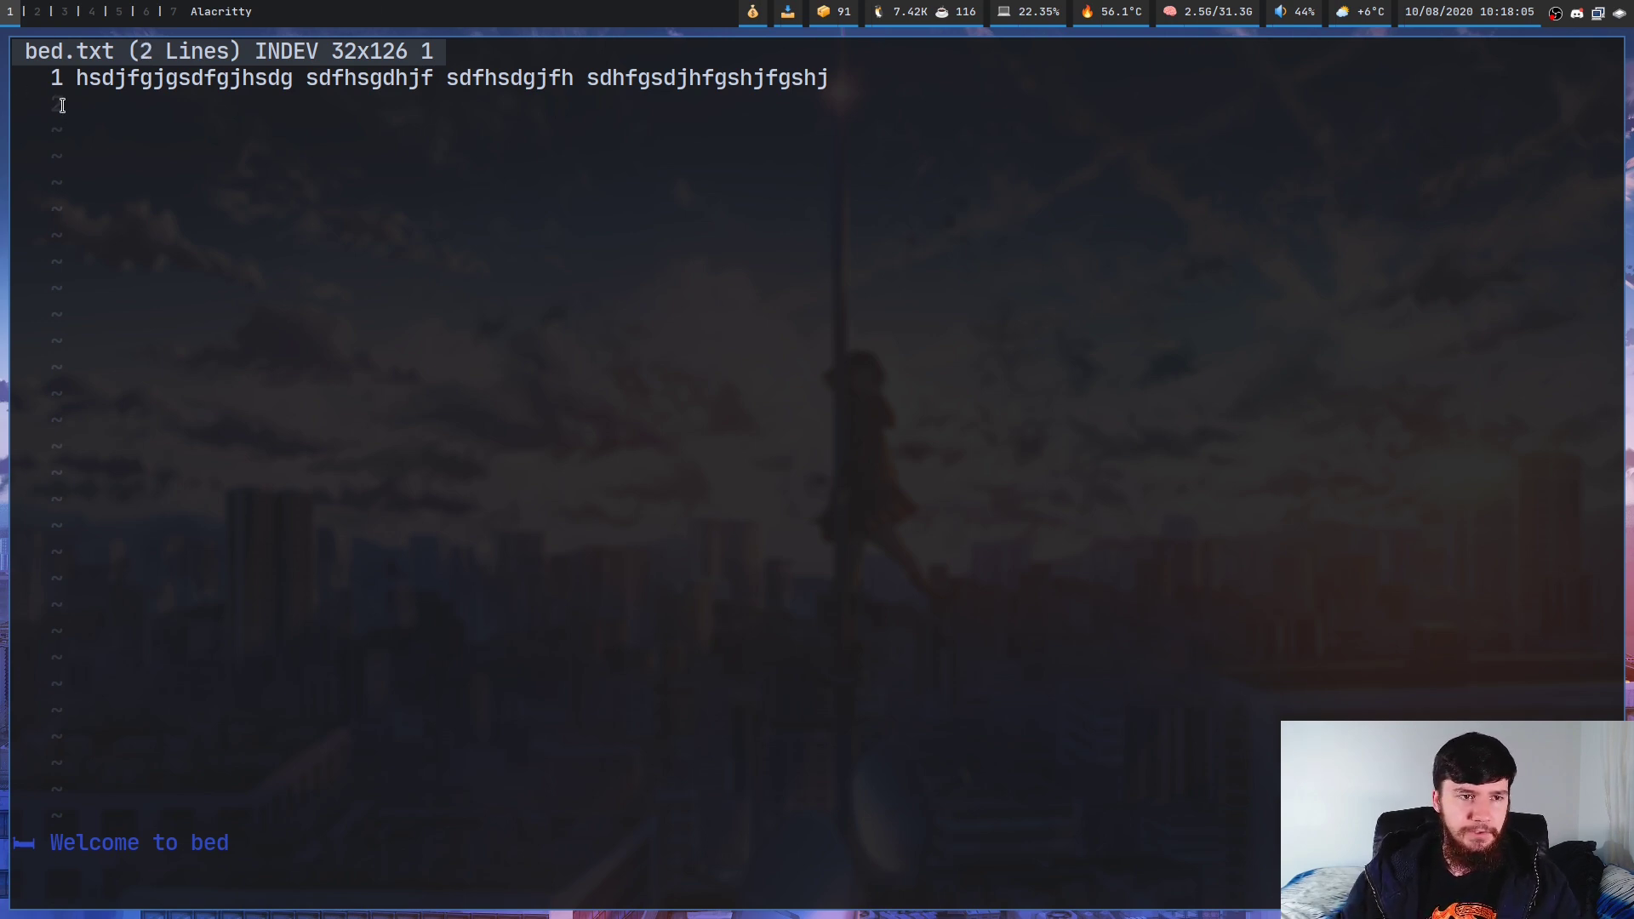
Move the cursor to line 1 and back to line 2, then add and remove an empty third line
click(153, 101)
key(Up)
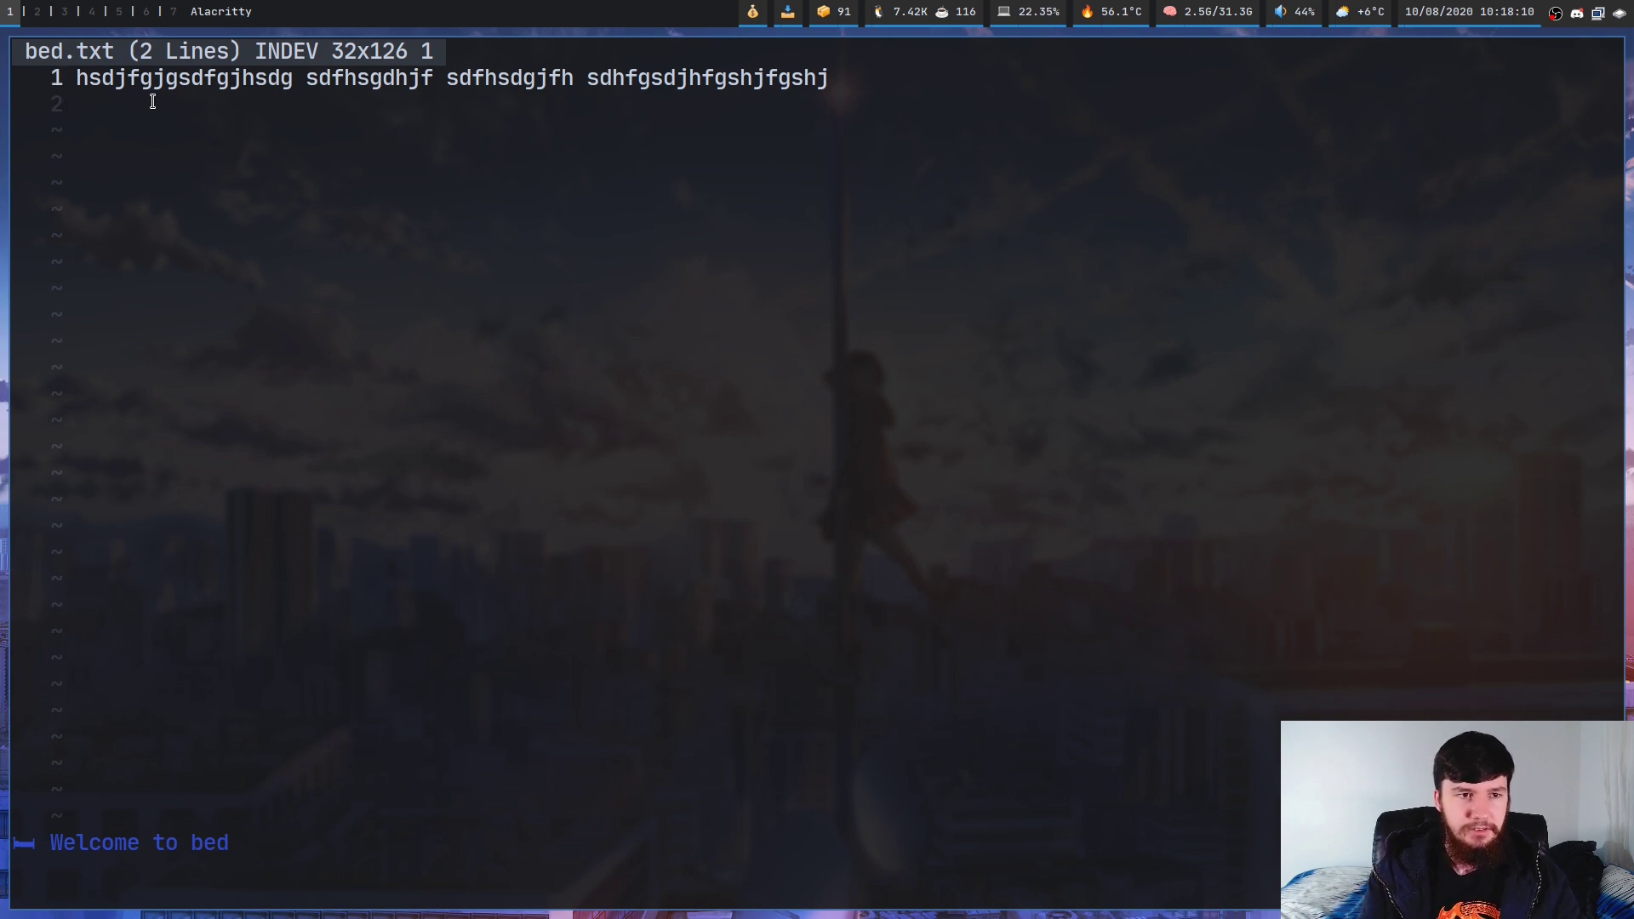
key(Down)
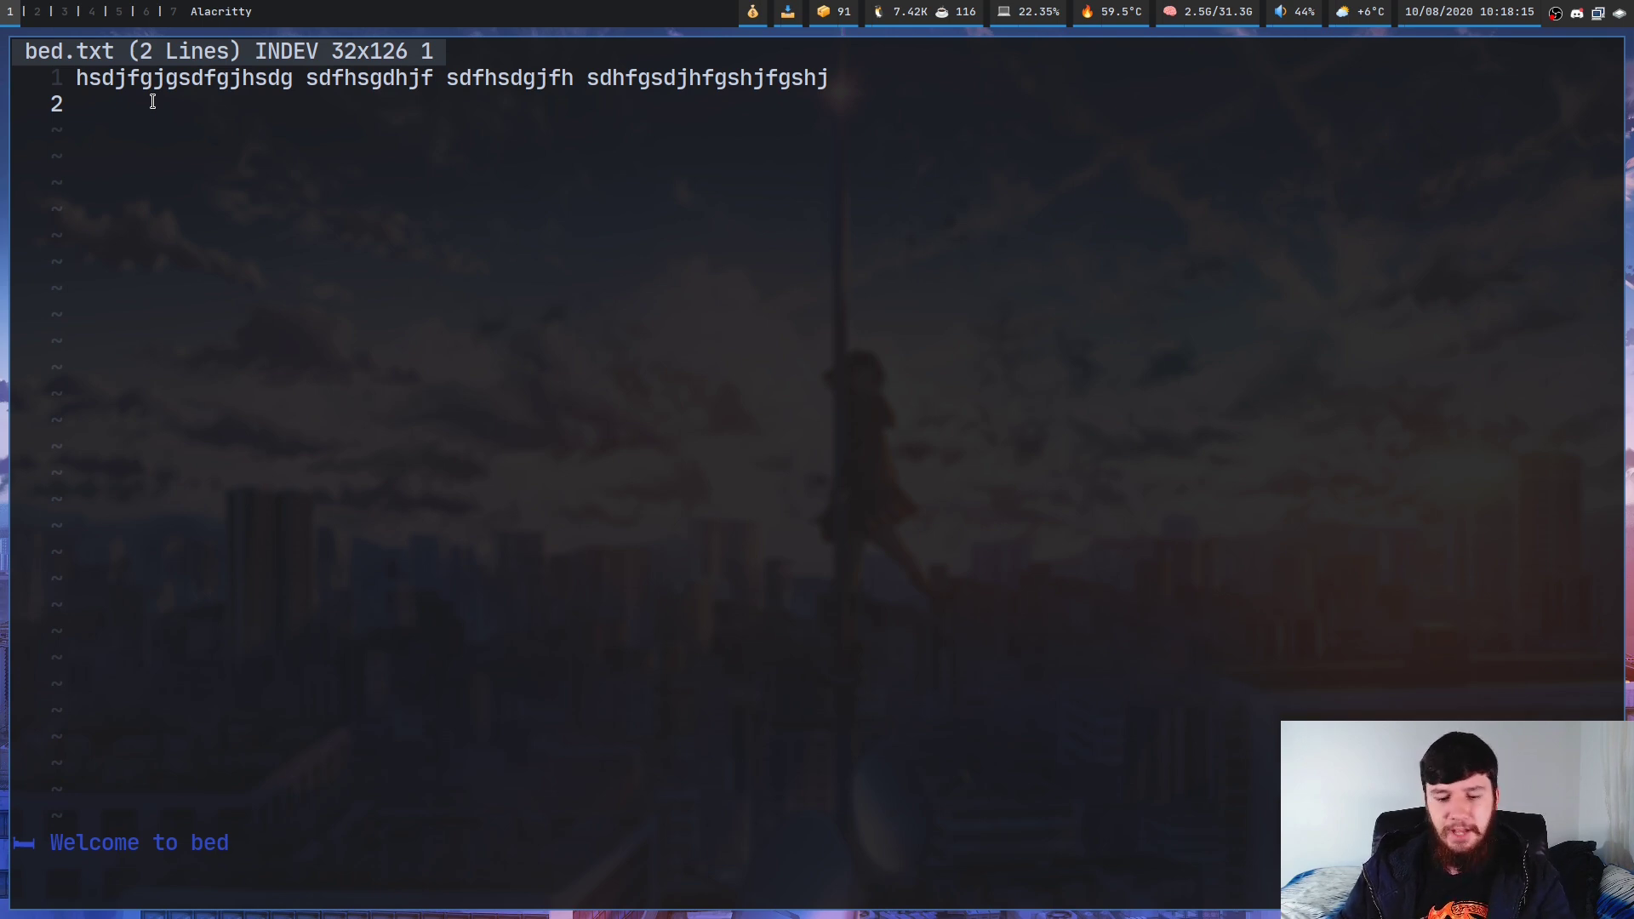
key(Return)
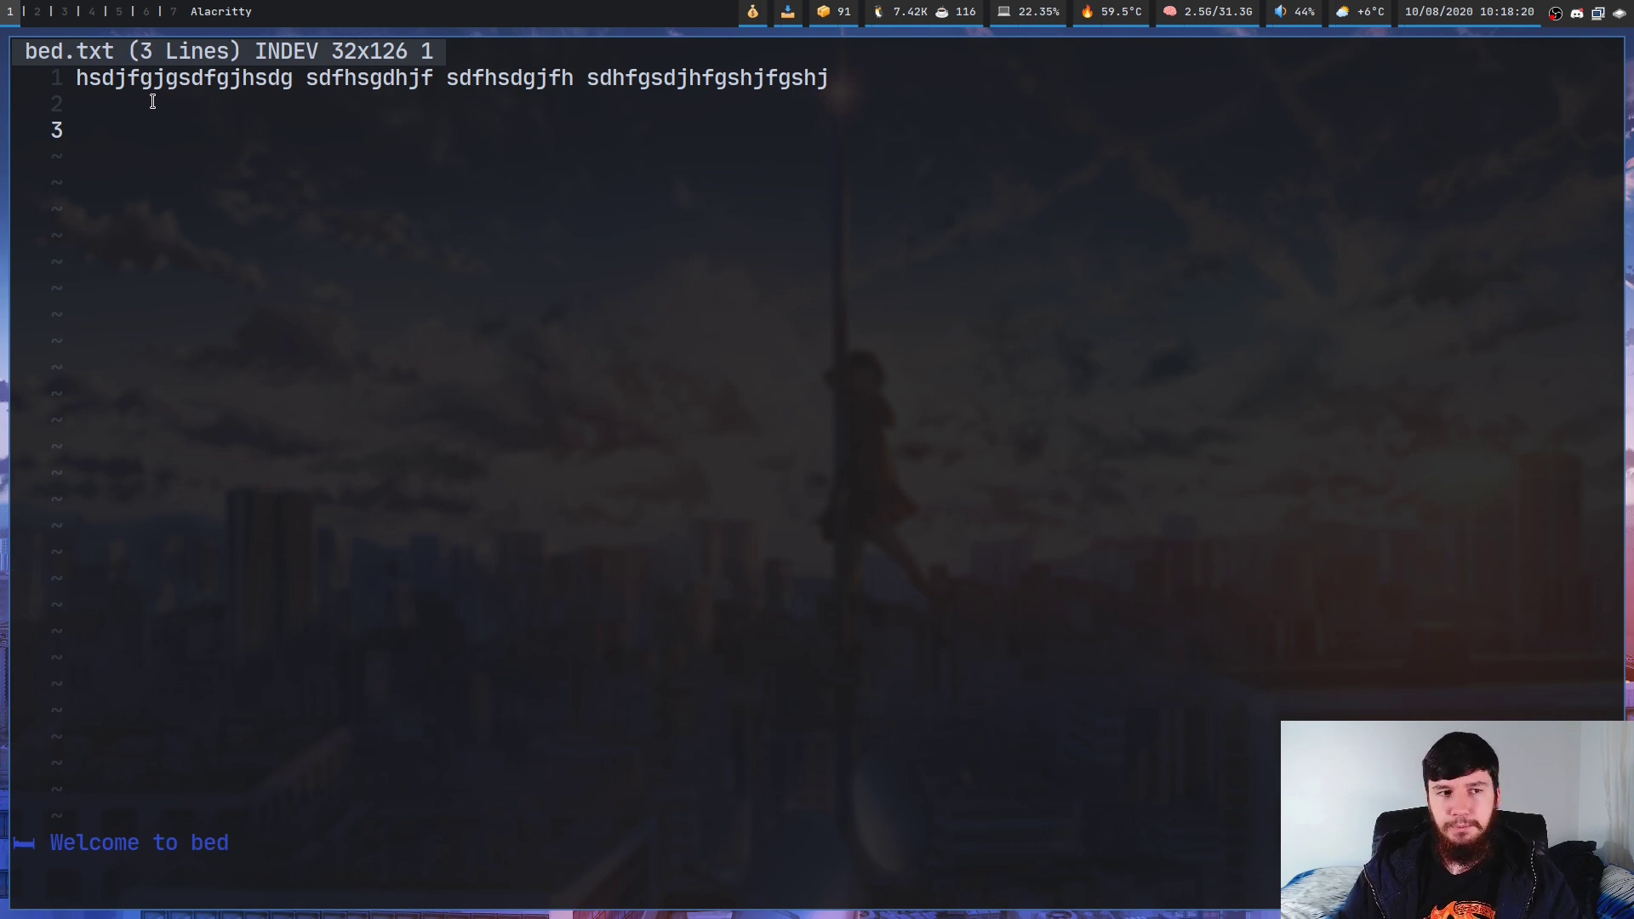
key(BackSpace)
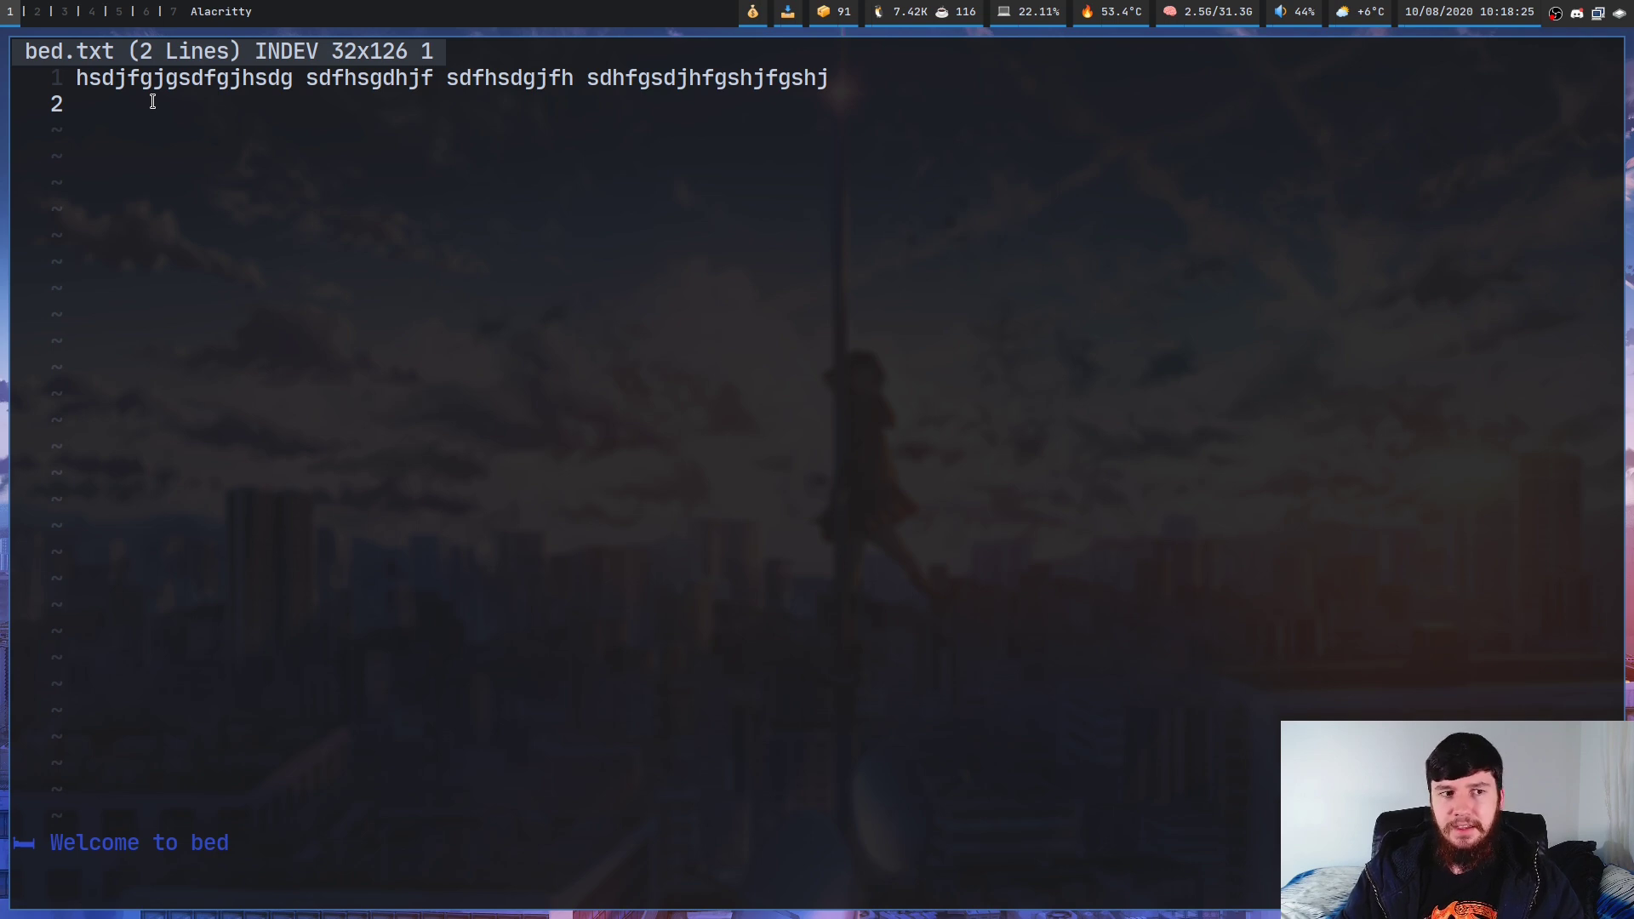
Enter "sjhdfgdshjfg sdhjfgsd sdhjfgsdfhj sdhjfgsdhjfghsfdghj" on line 2, then resize the editor by opening and closing a second terminal beside it
text(sjhdfgdshjfg)
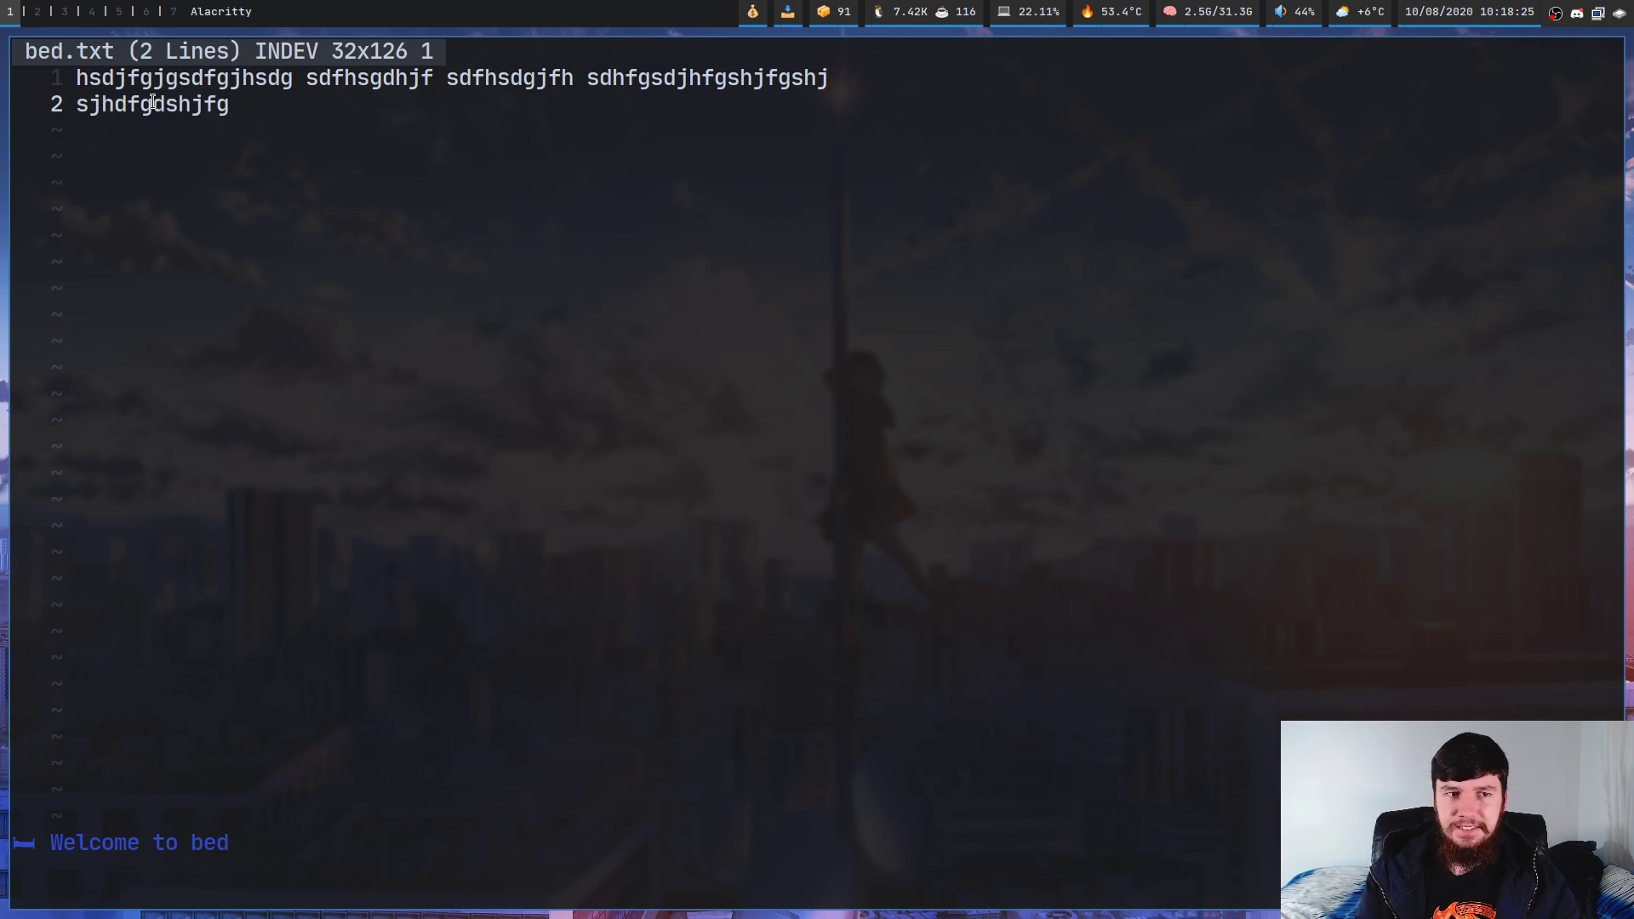
text( sdhjfgsd sdhjfgsdfhj sdhjfgsdhjfghsfdghj)
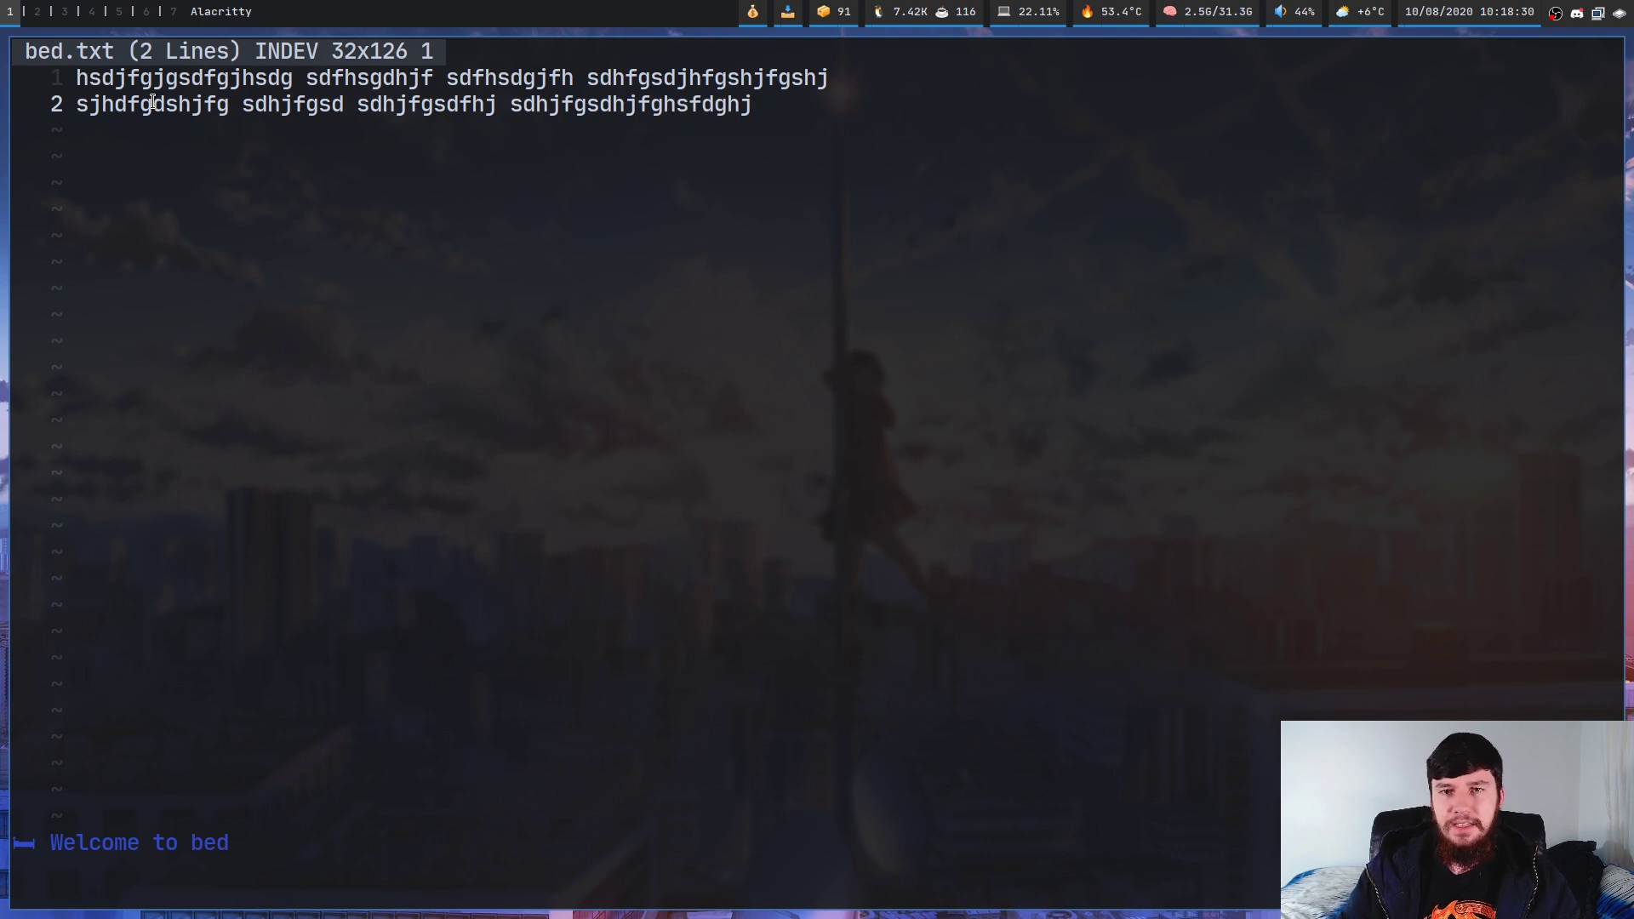
key(super+Return)
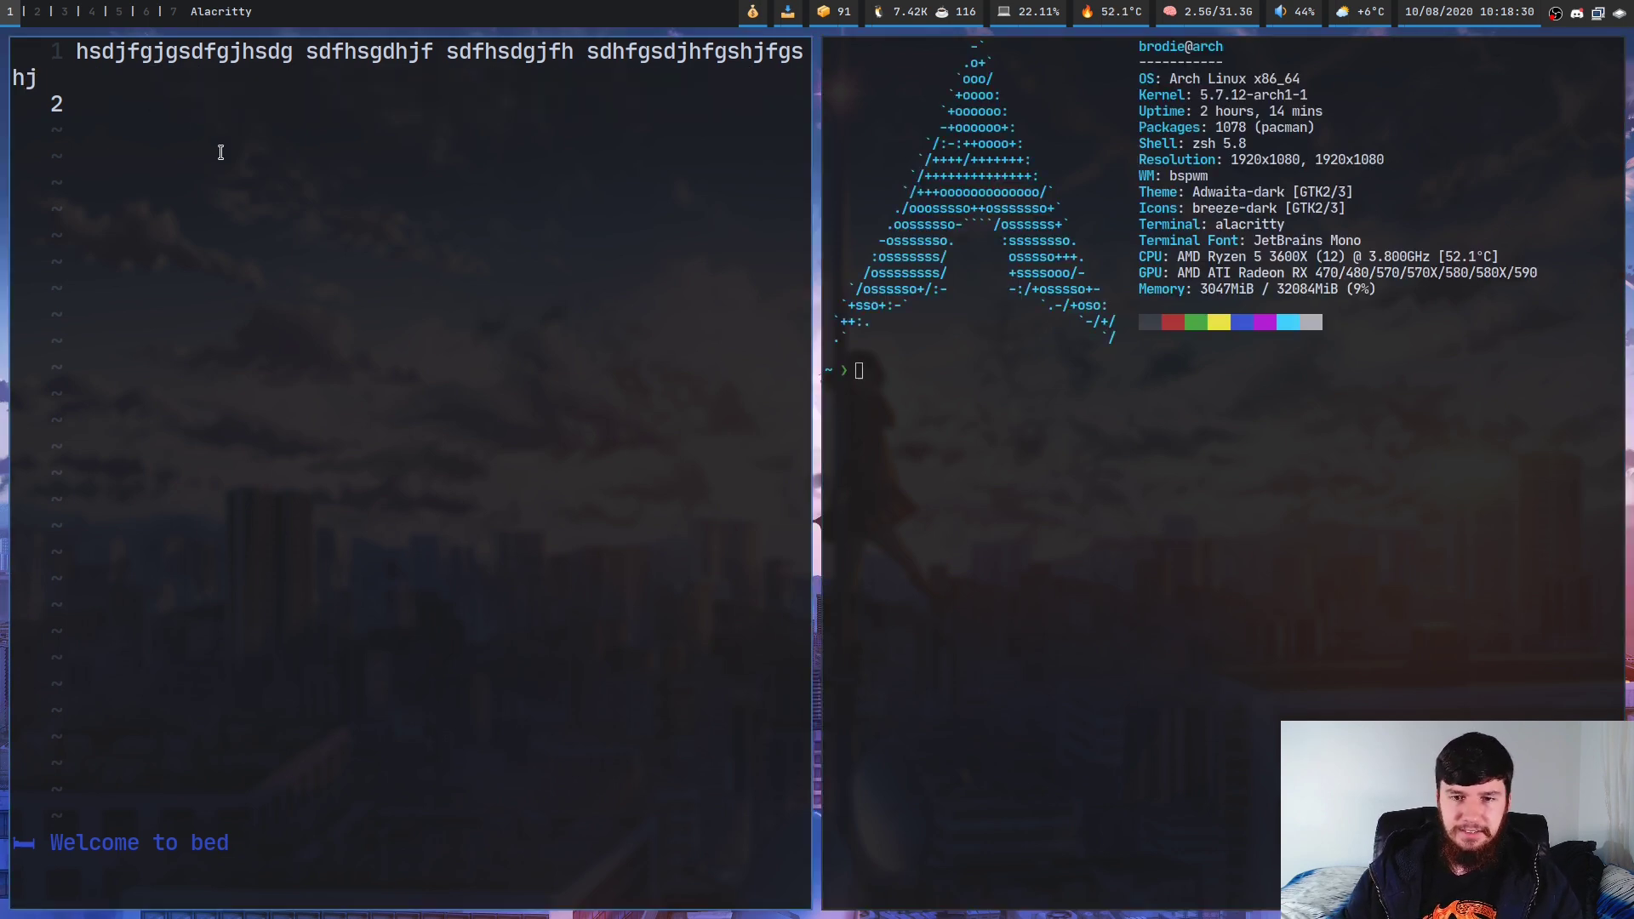
key(super+shift+q)
Launch the urxvt terminal and start the bed editor in it
key(super+d)
text(urx)
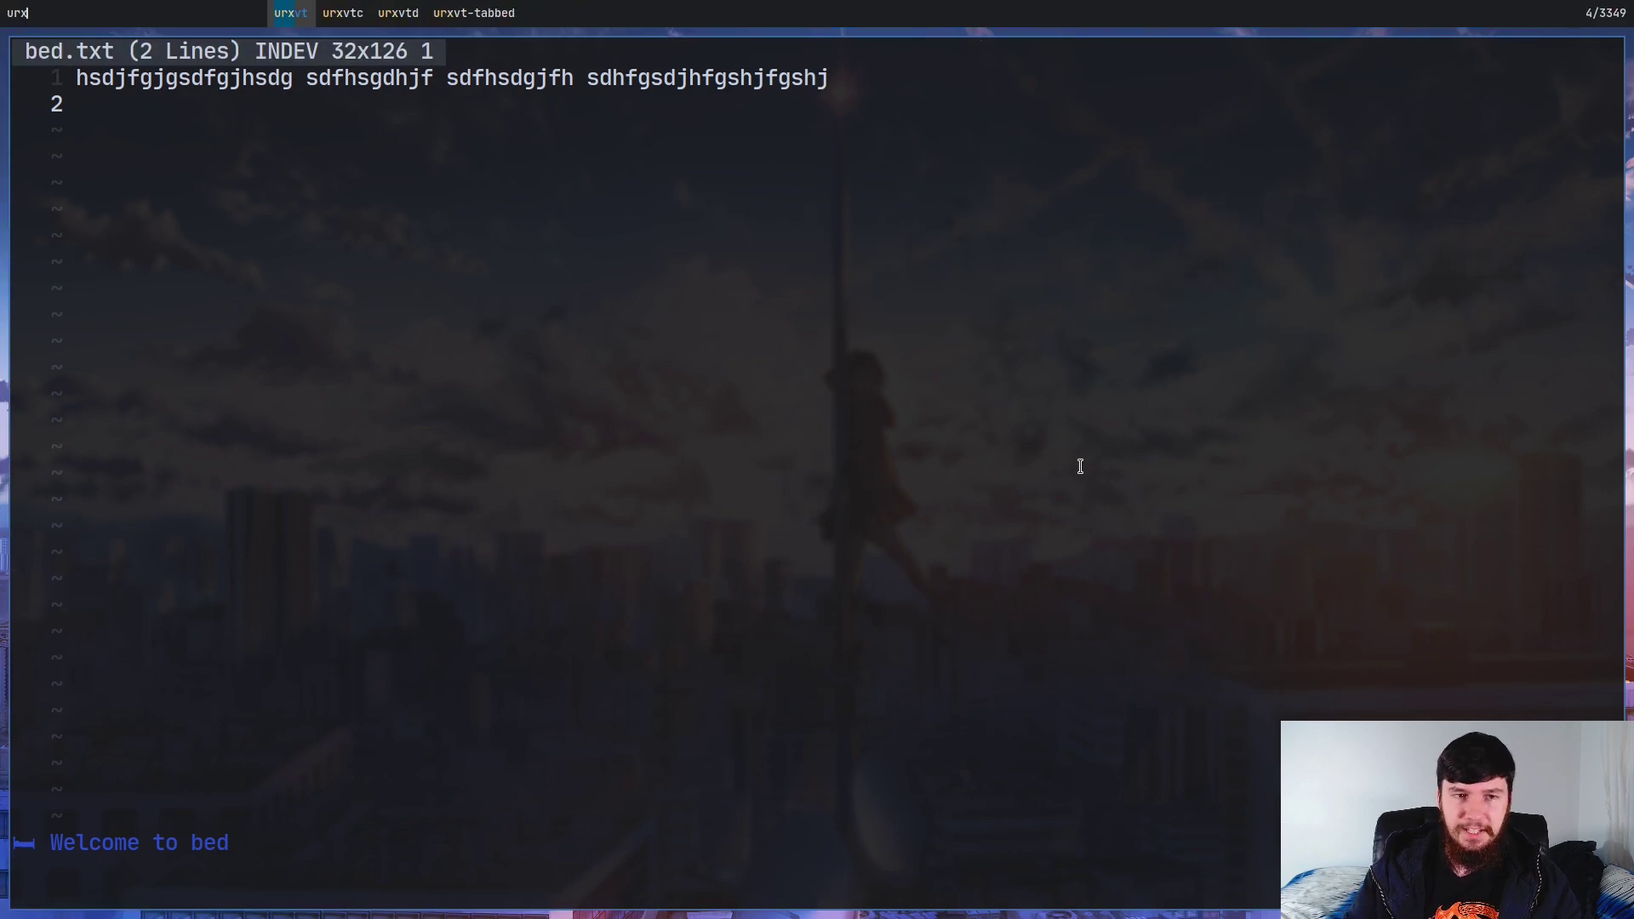
key(Return)
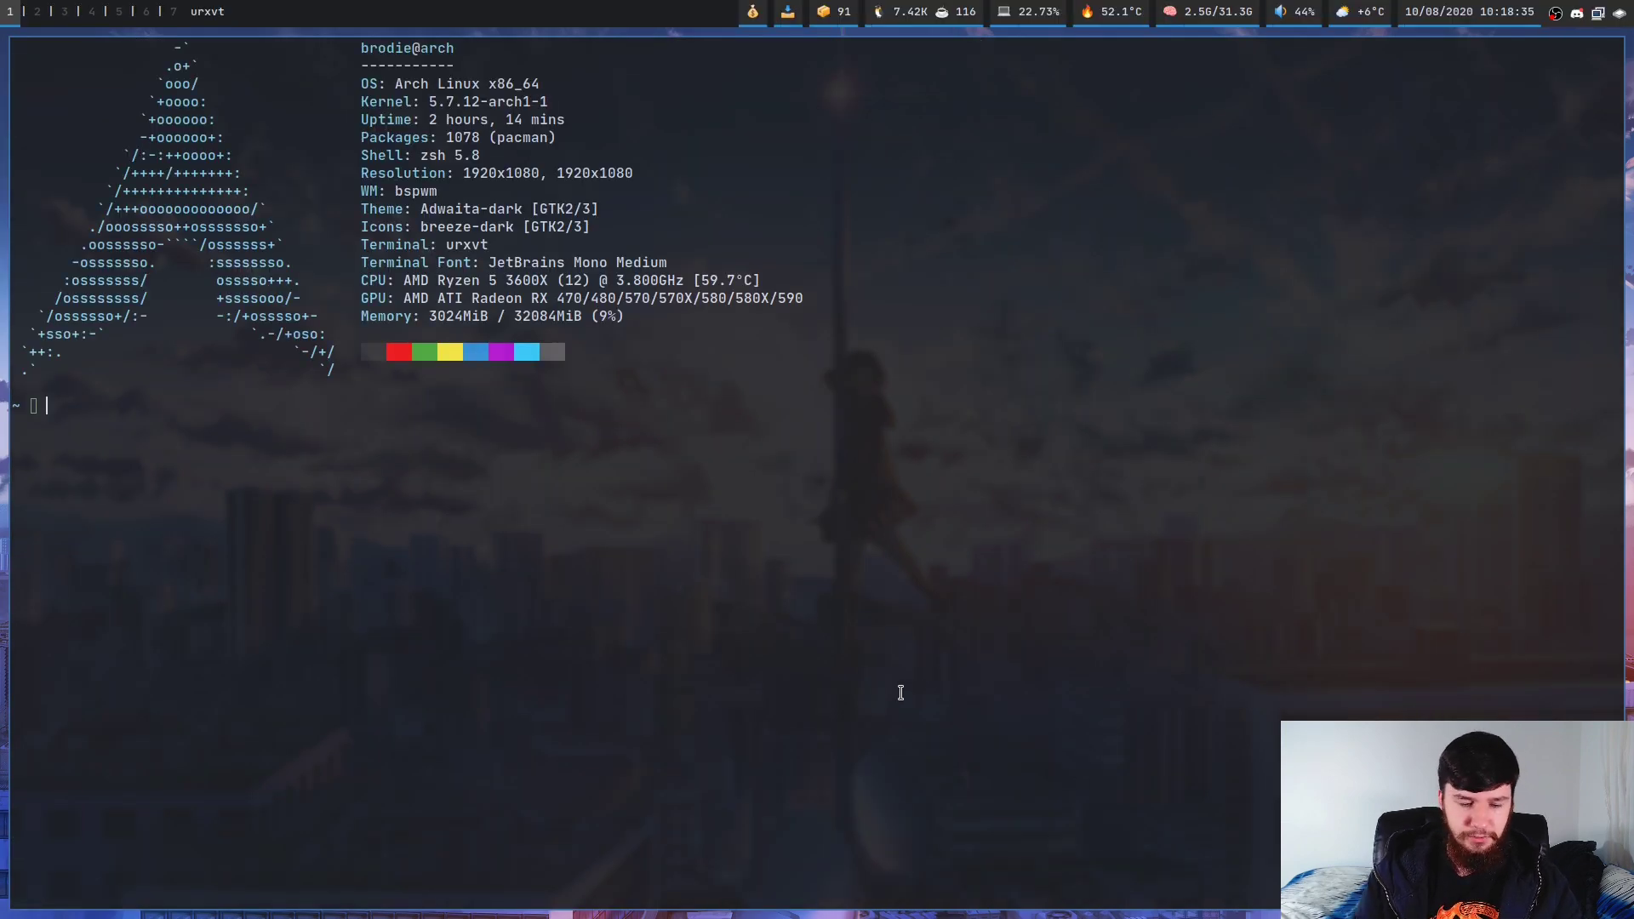
text(bed)
key(Return)
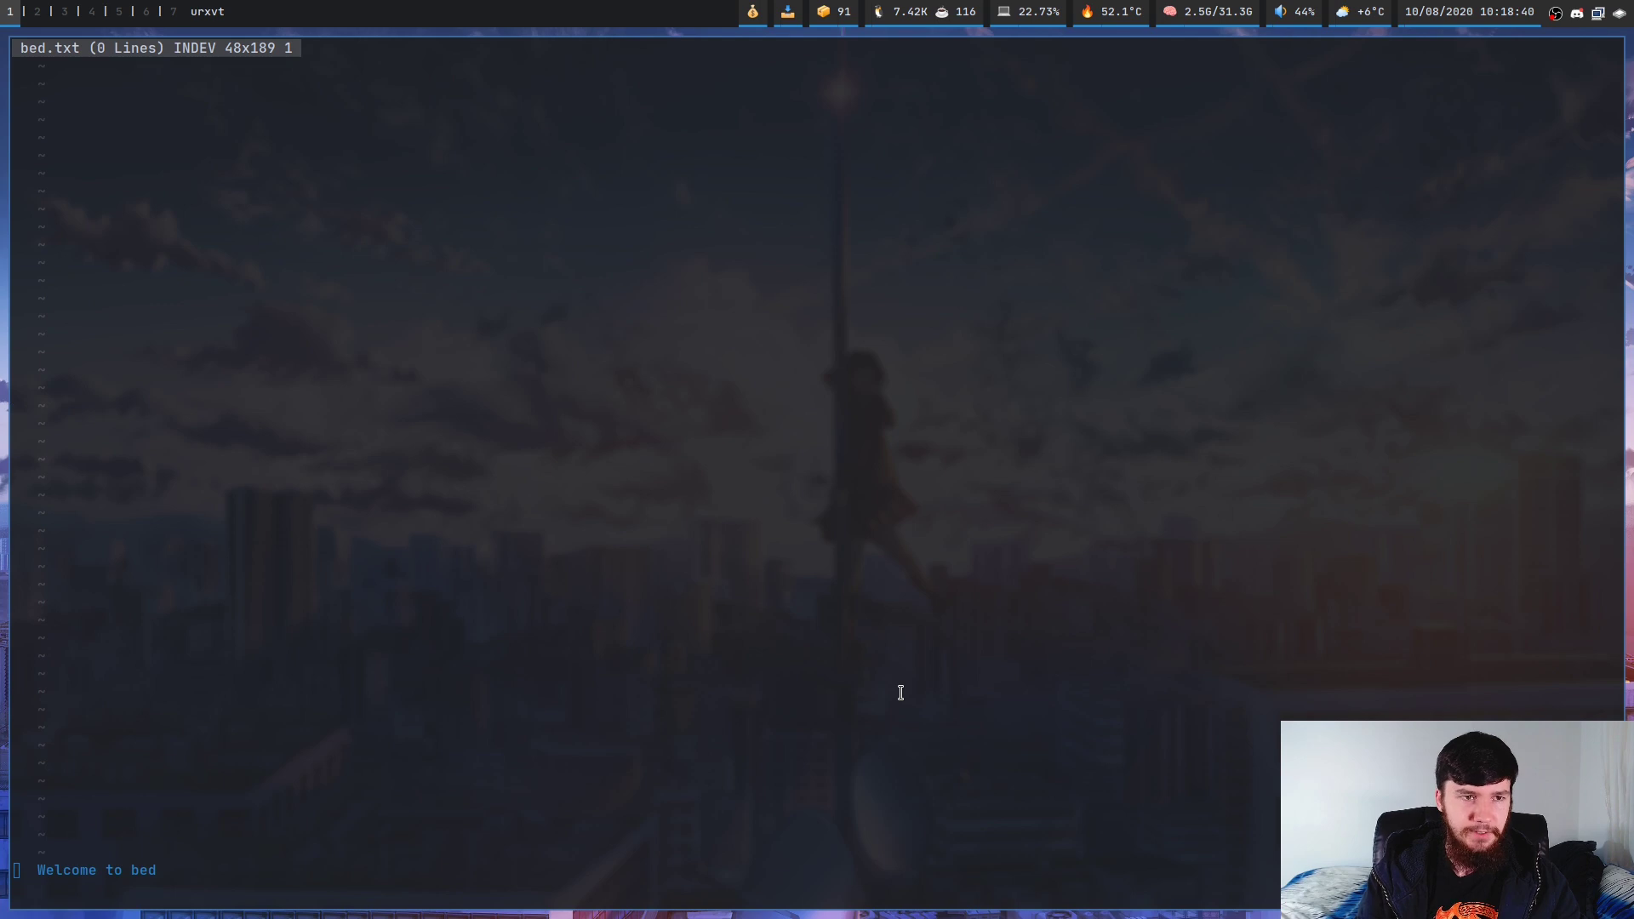
Enter "sdhfgshdjgf sdfhjgsdfhjsdghfsdfskdhgfsdj sdhjfgsdhjf" on line 1, then insert a run of repeated "asd" and more random letters before the last word
text(sdhfgshdjgf sdfhjgsdfhjsdghf)
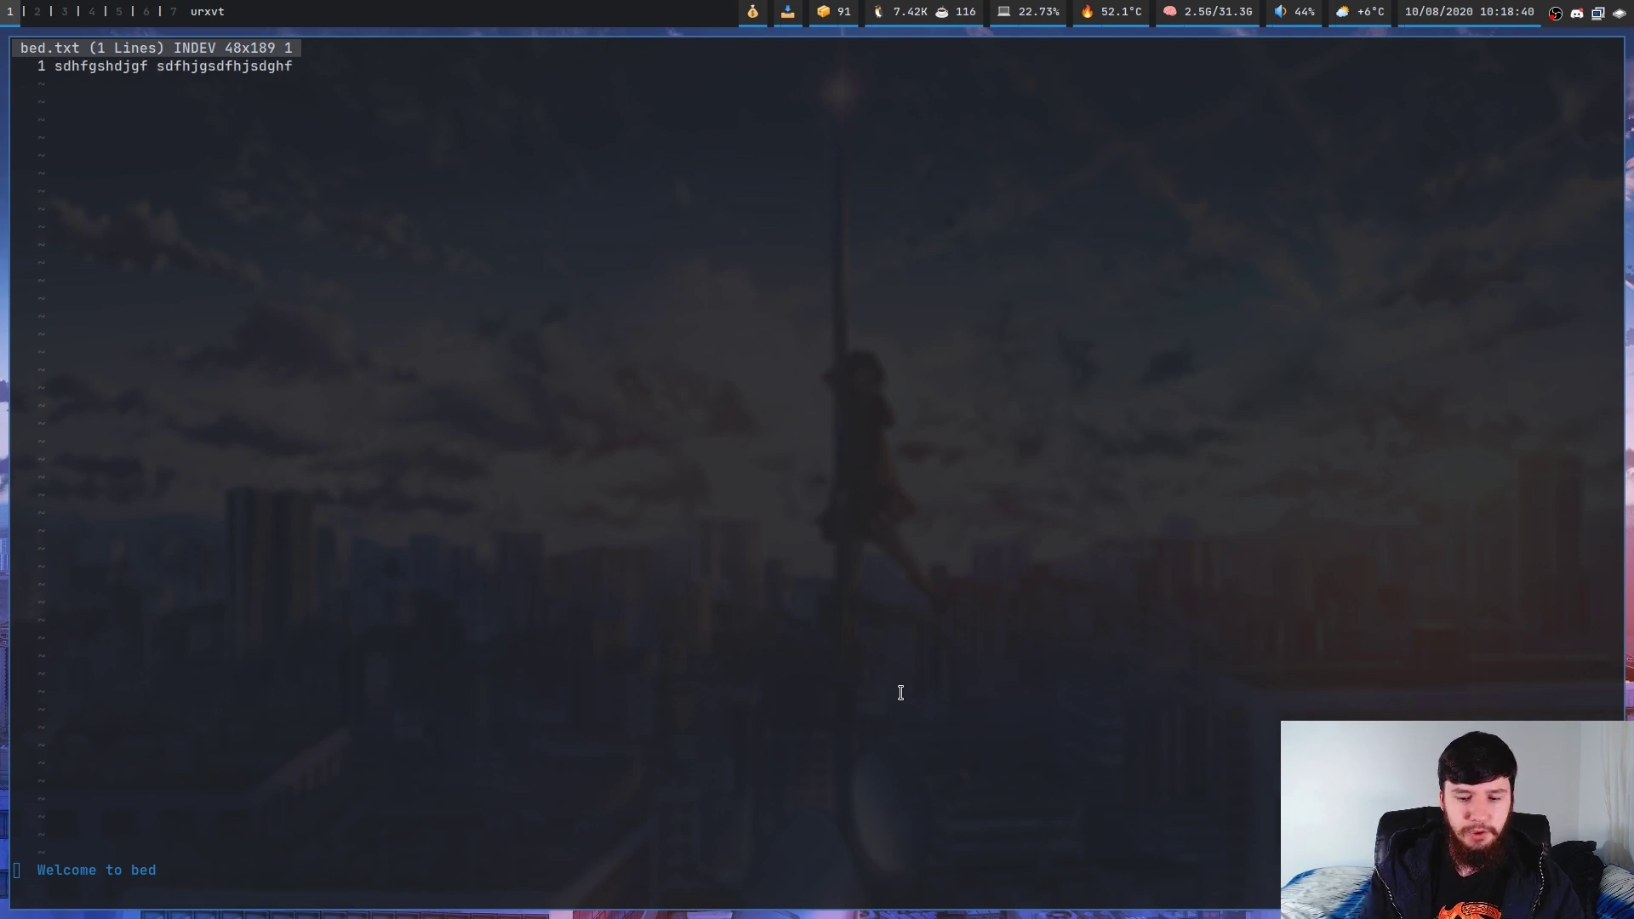
text(sdfskdhgfsdj sdhjfgsdhjf)
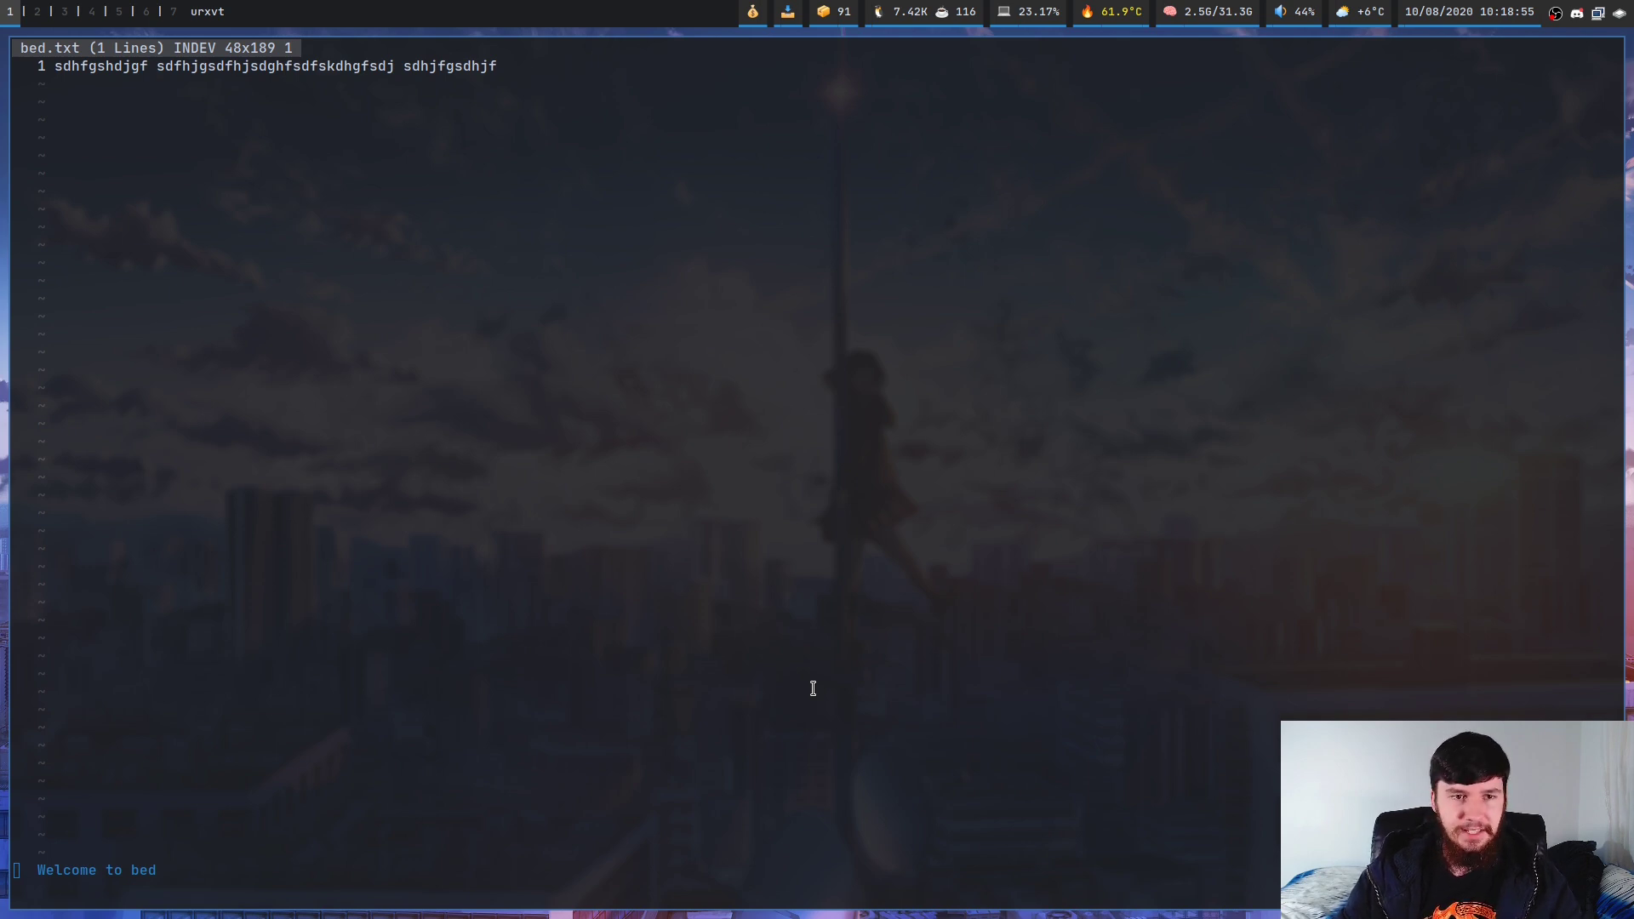
text(asdasdasdasdasasd)
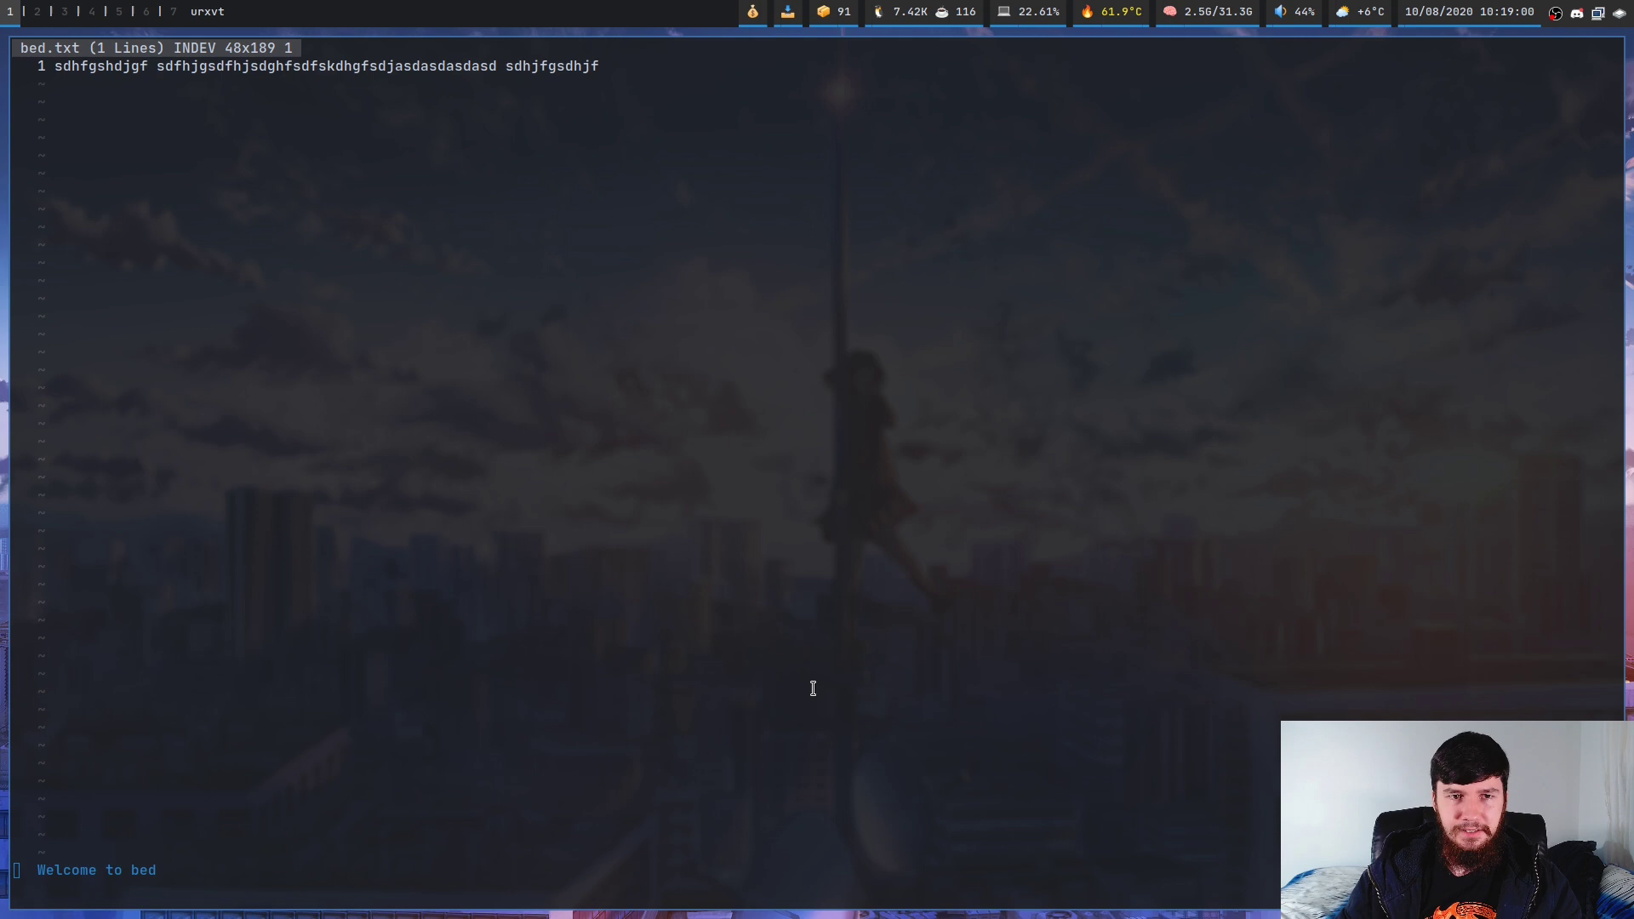
text(d)
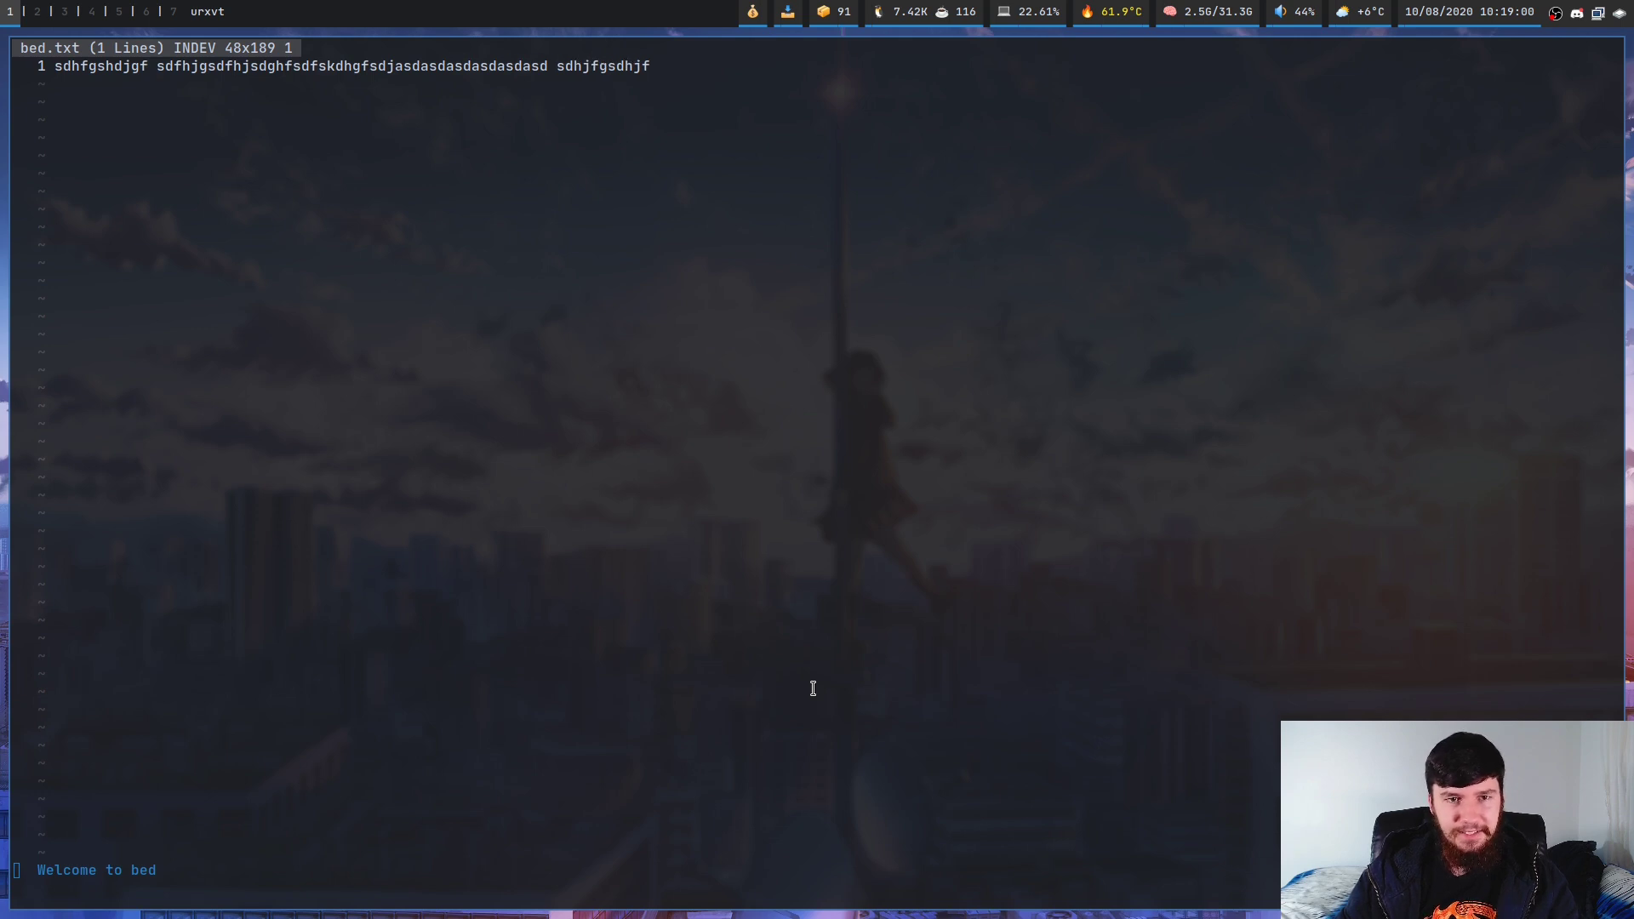
text(gfhdgfhddfgfdghdfghfdghh)
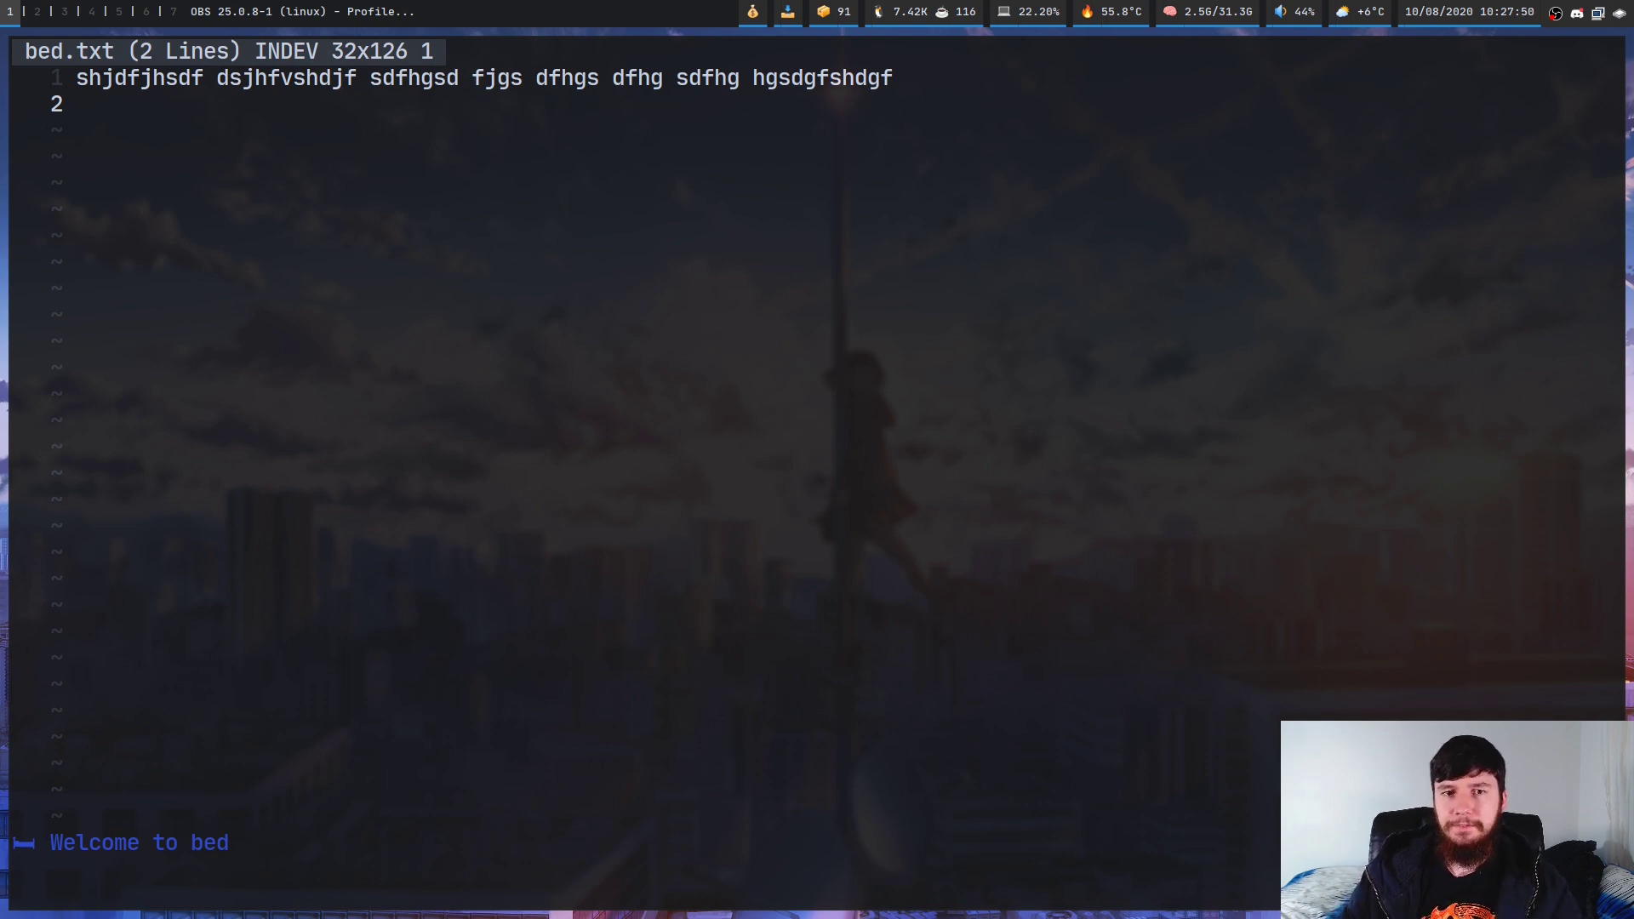
Move the cursor back and forth between lines 2 and 1 of bed.txt, leaving it on line 1
click(1043, 303)
key(Up)
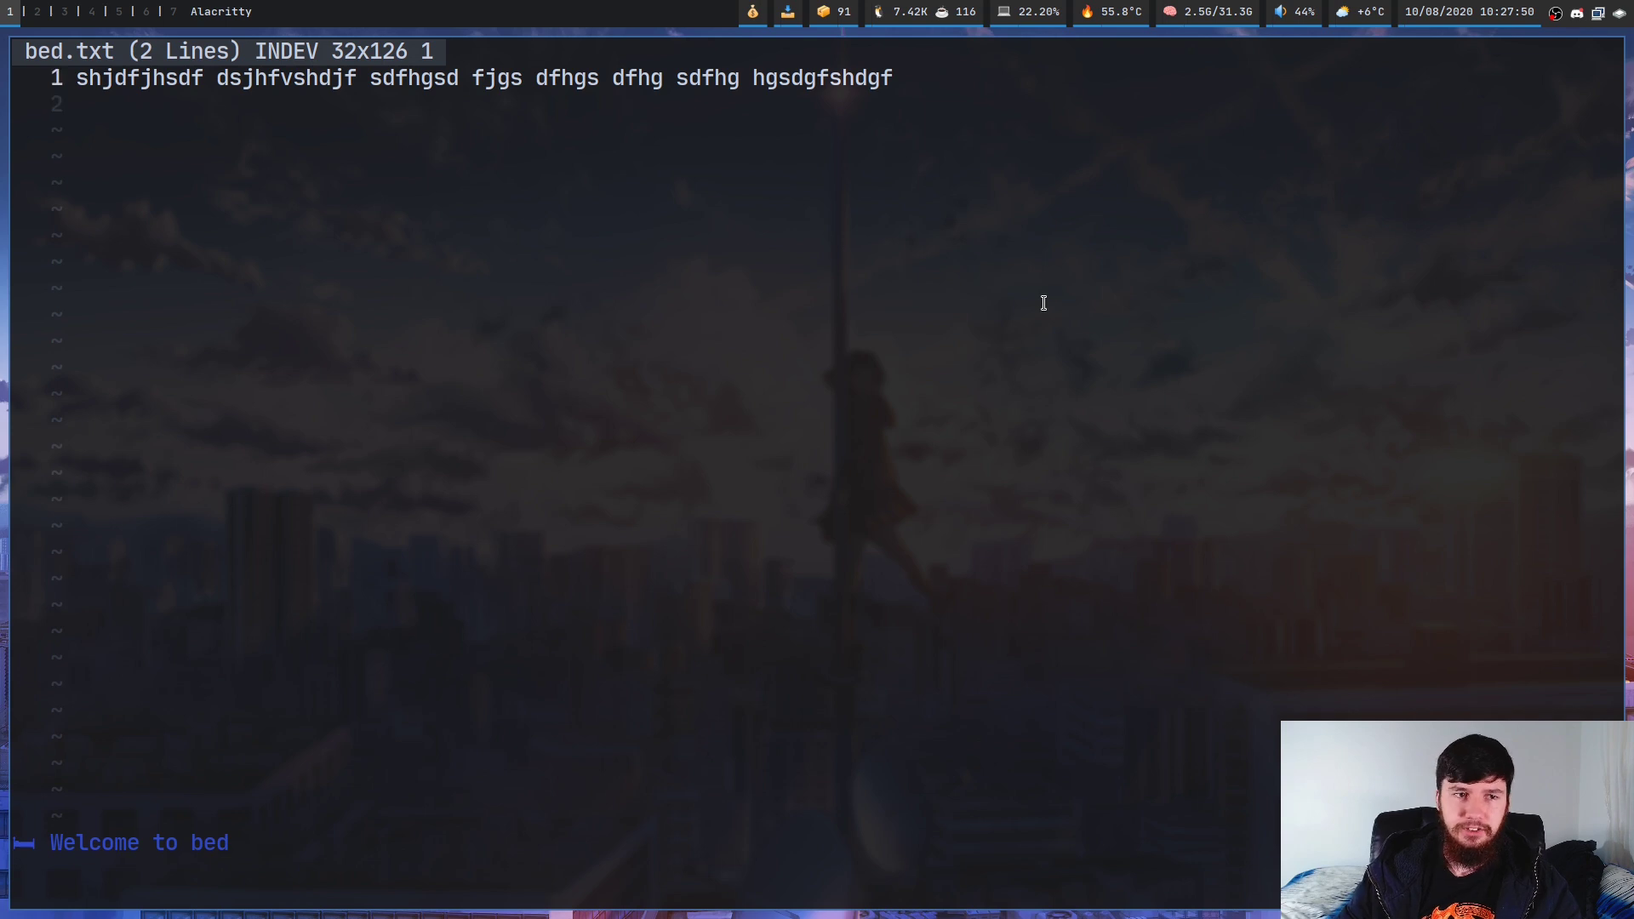
key(Down)
key(Up)
key(Down)
key(Up)
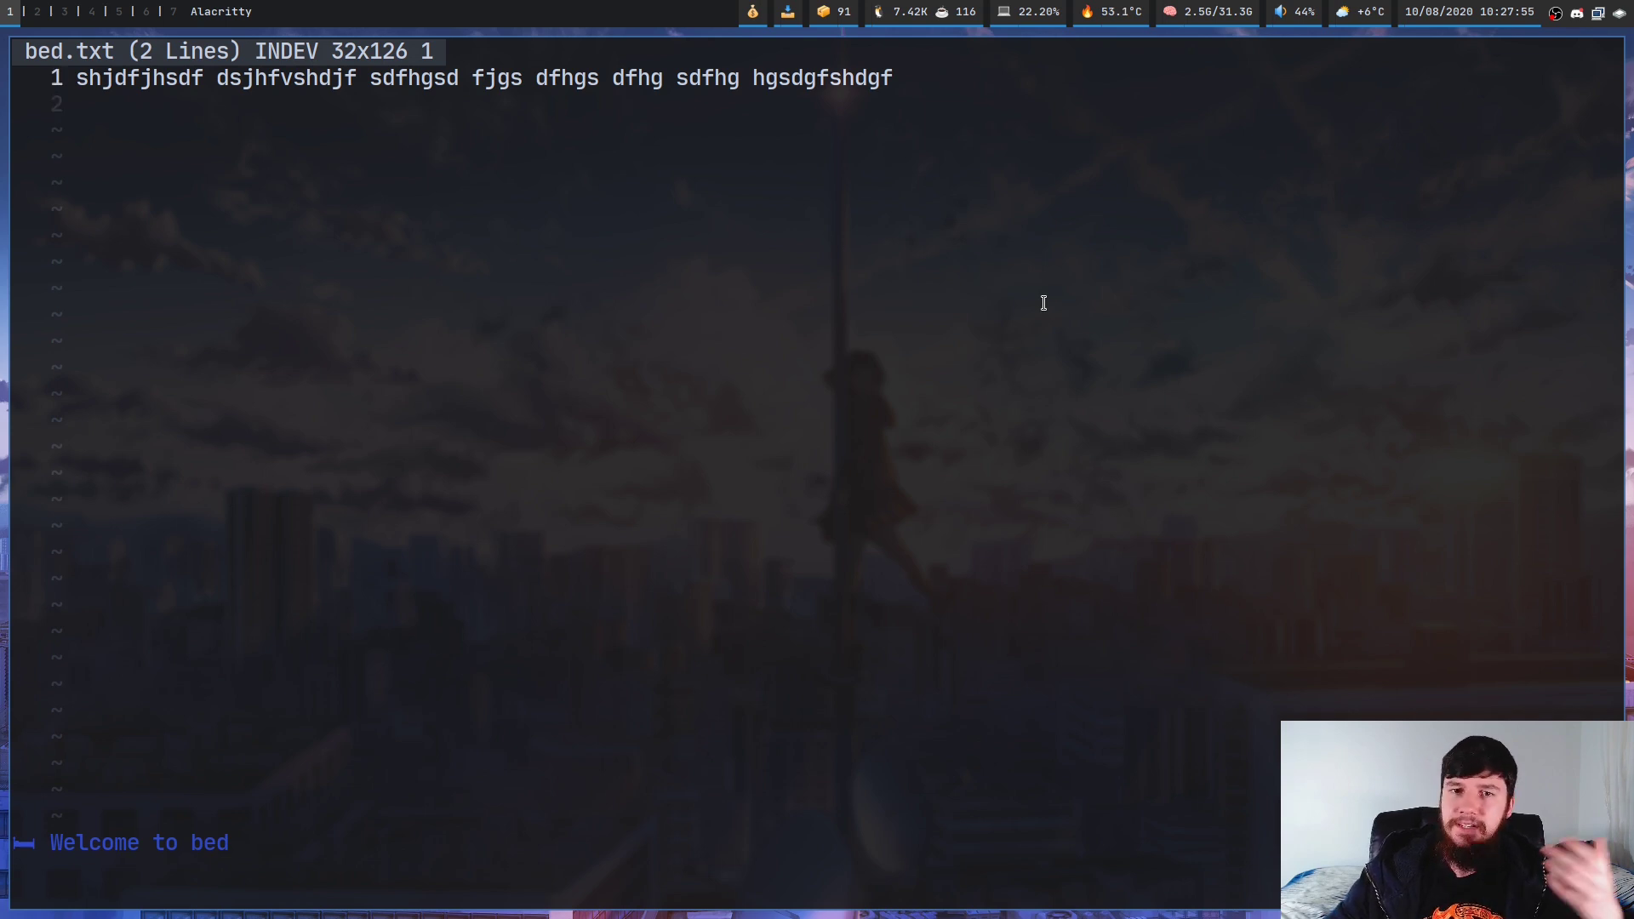
key(Down)
key(Up)
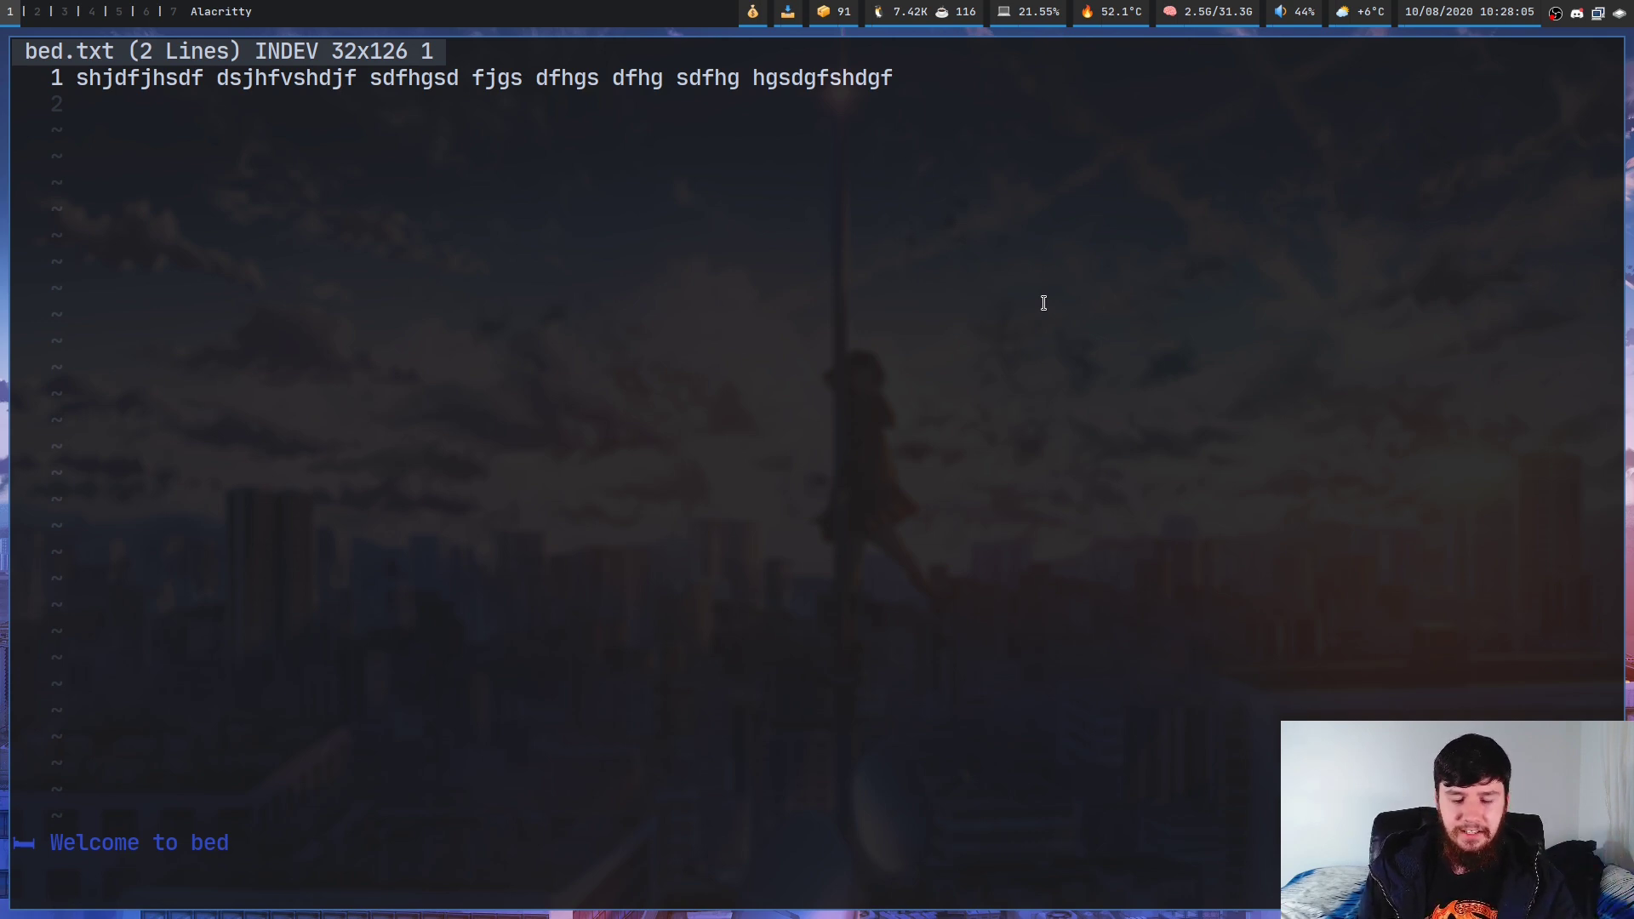
Append "hjsgdhjfgshd" to line 1 and delete characters back until the line ends in "hgsdgfshdgfhjs"
text(hjsgdhjfgshd)
key(BackSpace)
key(BackSpace)
key(BackSpace)
key(BackSpace)
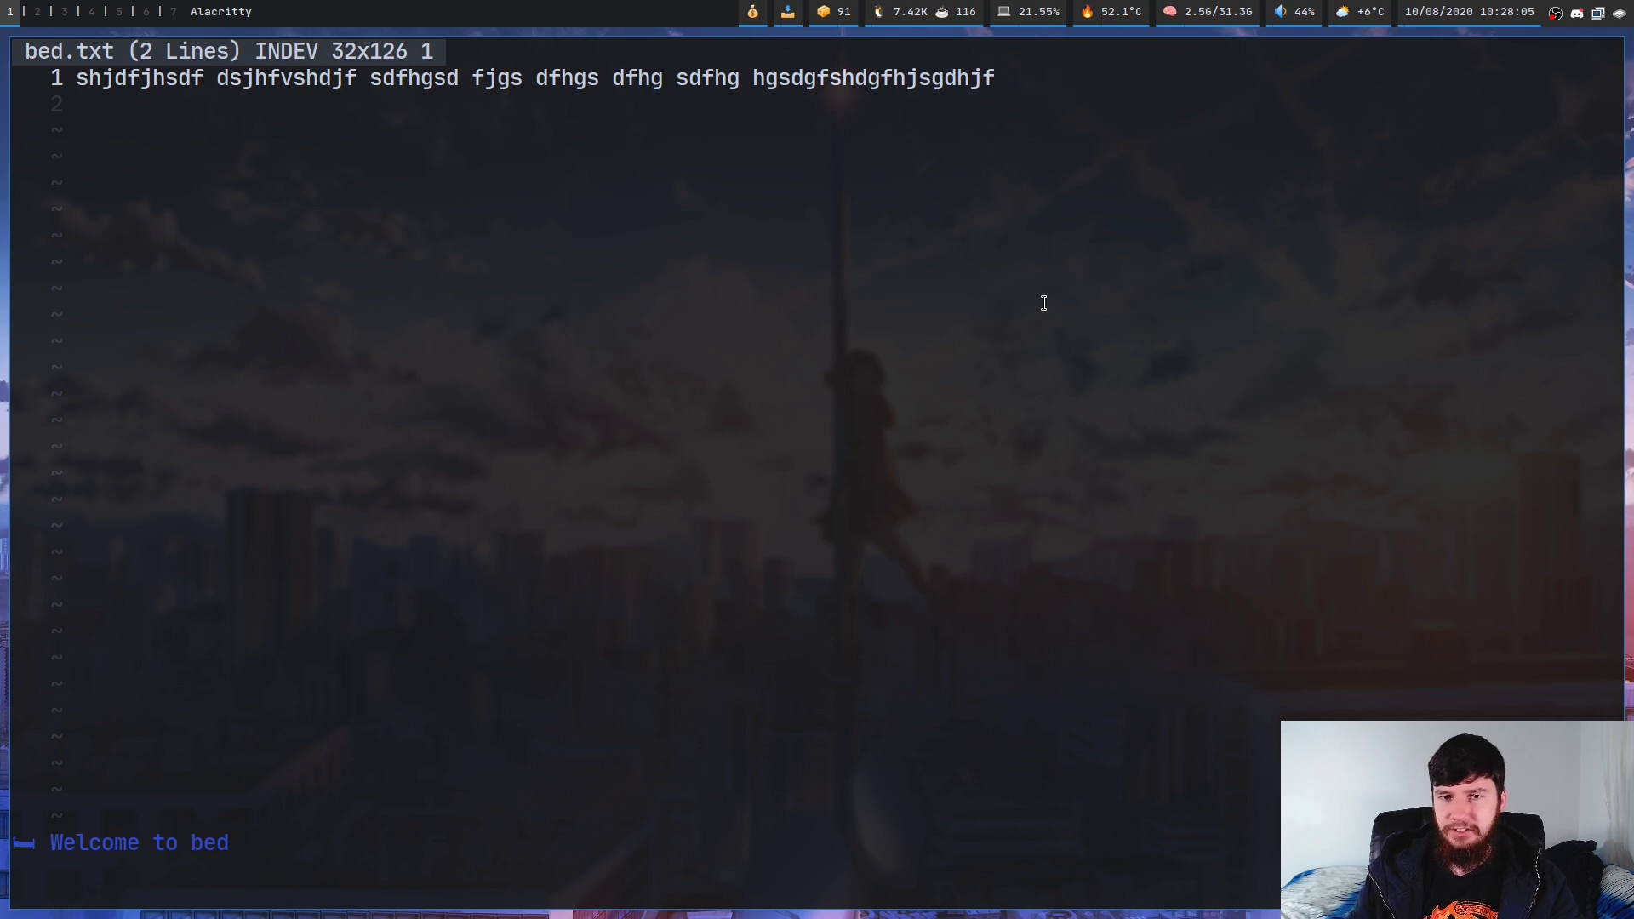
key(BackSpace)
key(BackSpace)
key(BackSpace)
key(BackSpace)
key(BackSpace)
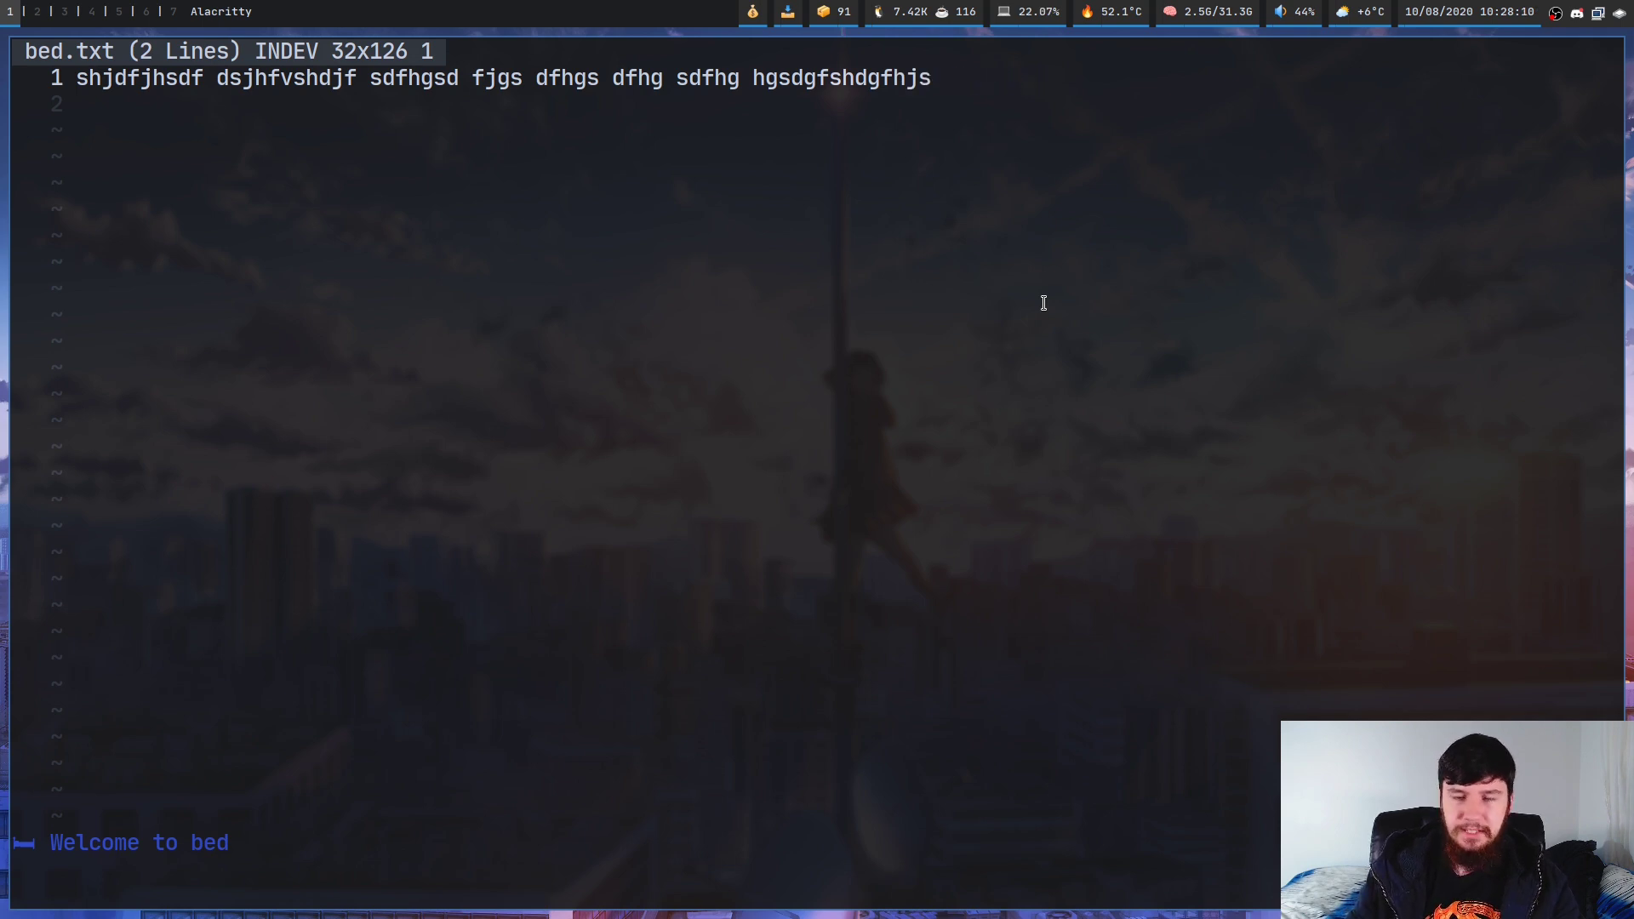
Append "ihsdghjf" to line 1 and delete characters back until the line ends in "hgsdgfshdgfhj"
text(i)
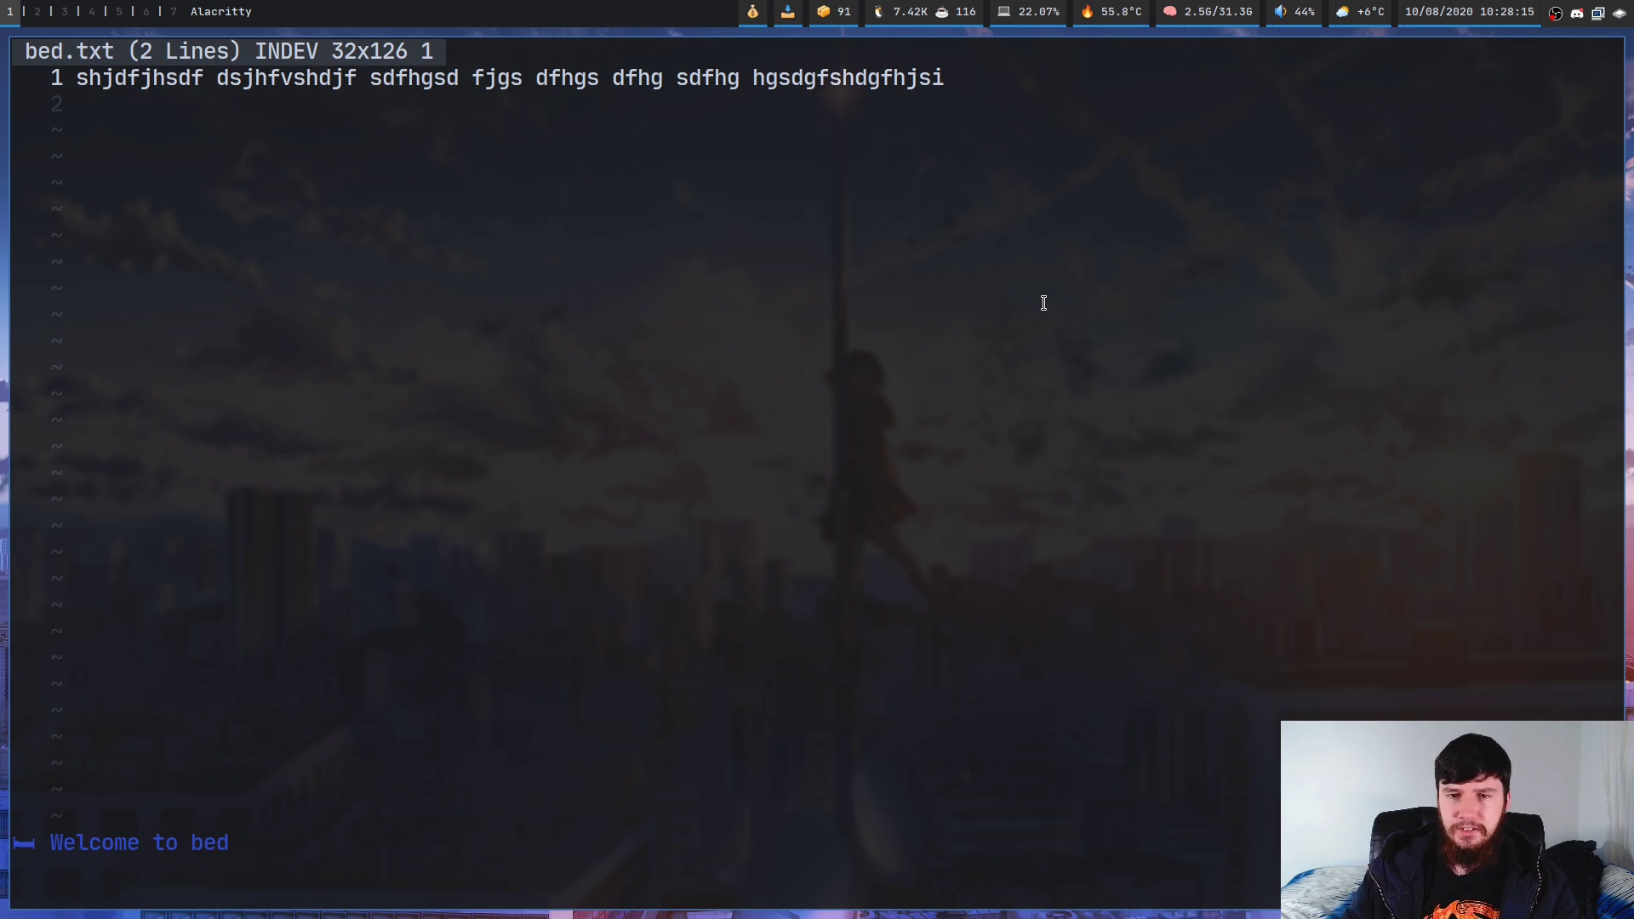
text(hsdghjf)
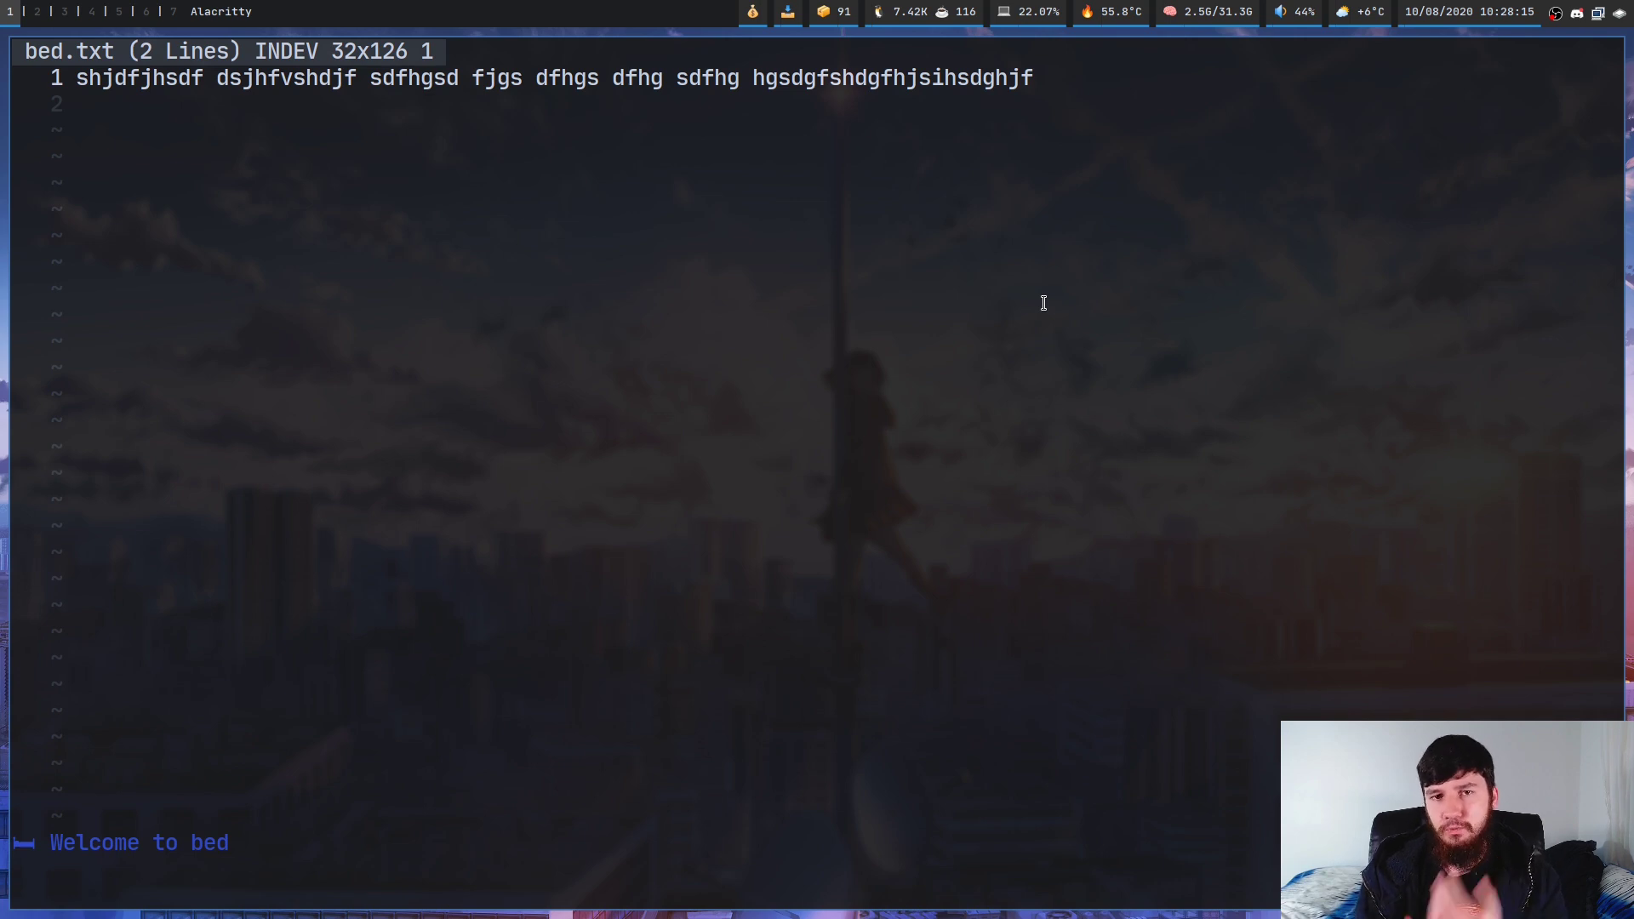
key(BackSpace)
key(BackSpace)
key(BackSpace)
key(BackSpace)
key(BackSpace)
key(BackSpace)
key(BackSpace)
key(BackSpace)
key(BackSpace)
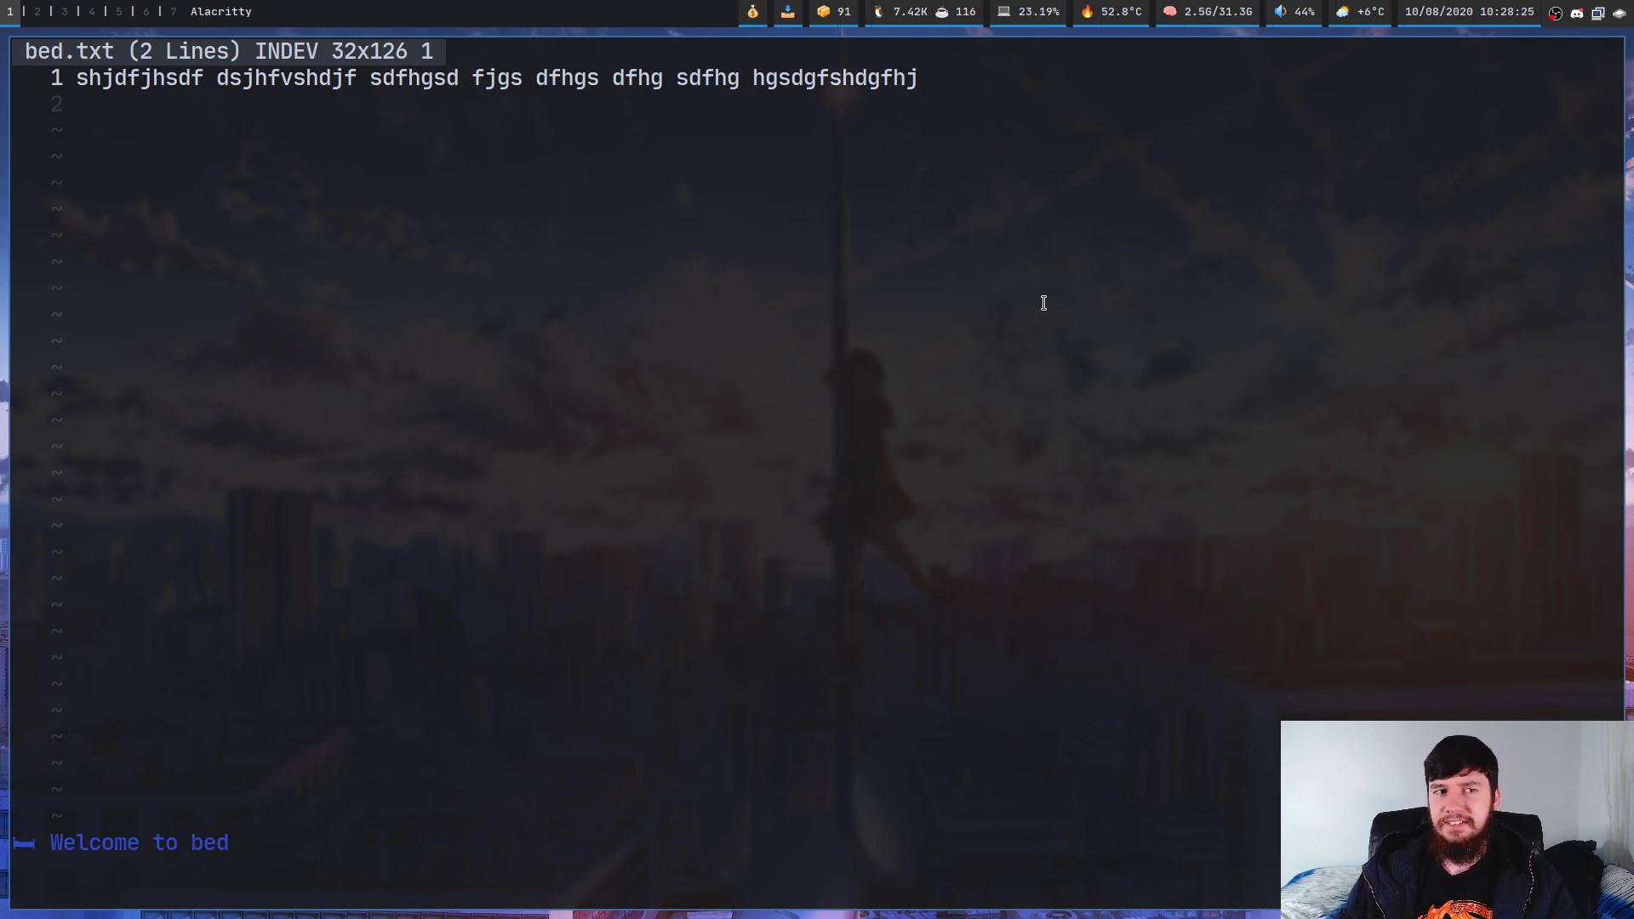
Enter "sshjdbfhjsdfjh" on line 2, then append "sdhvfsjgdvfghsjdg" and more random letters to the end of line 1
key(Down)
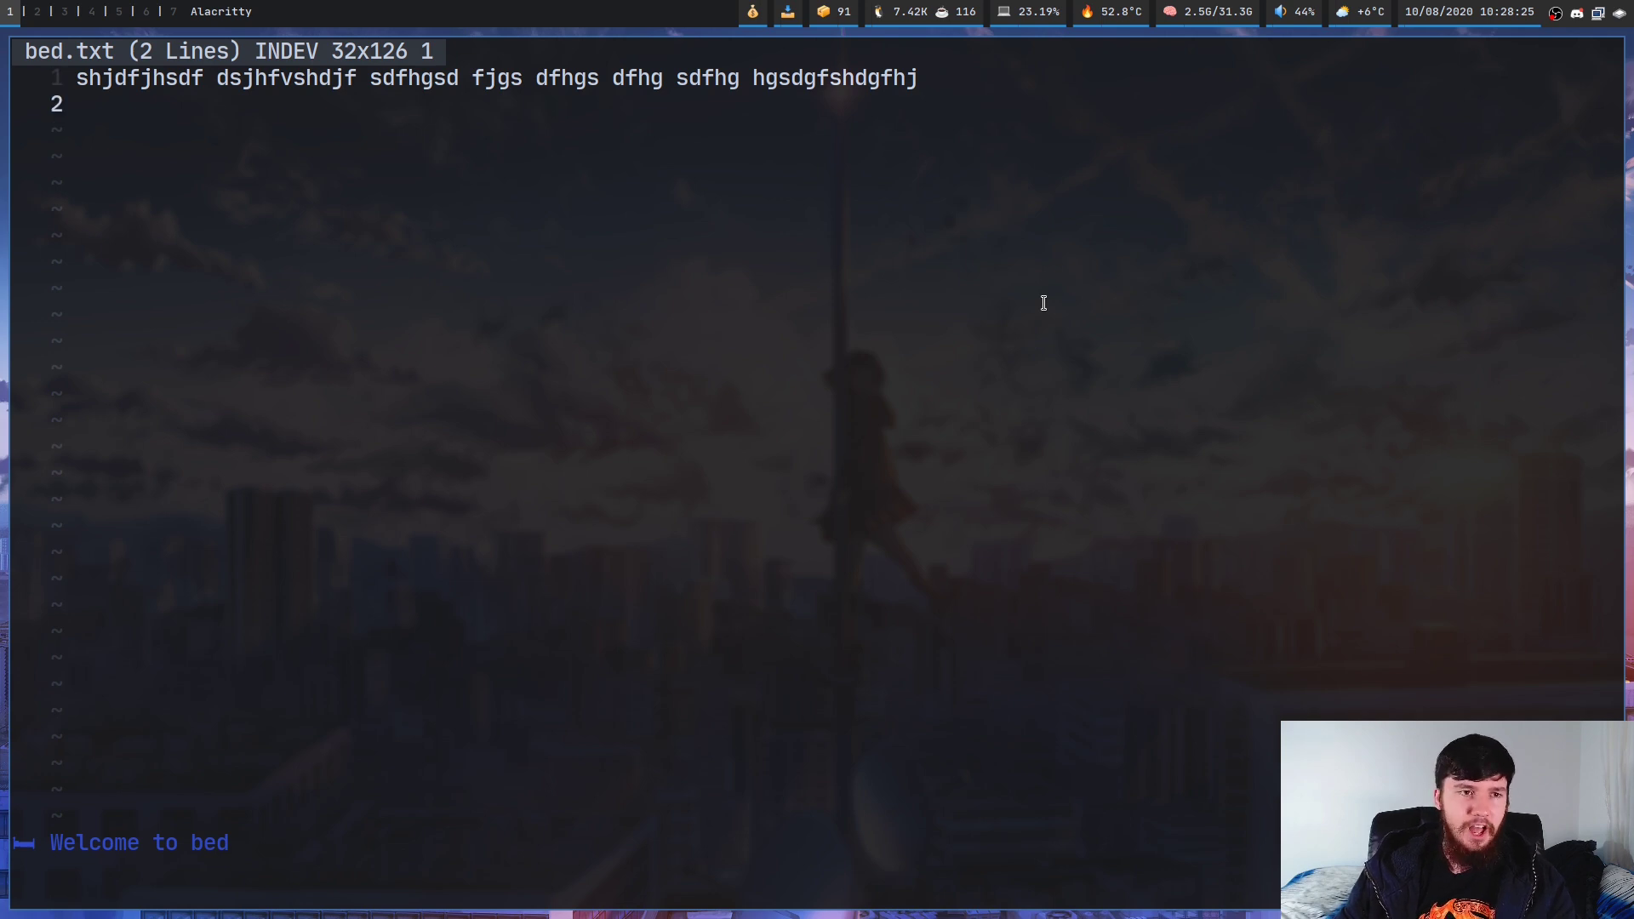
text(sshjdbfhjsdfjh)
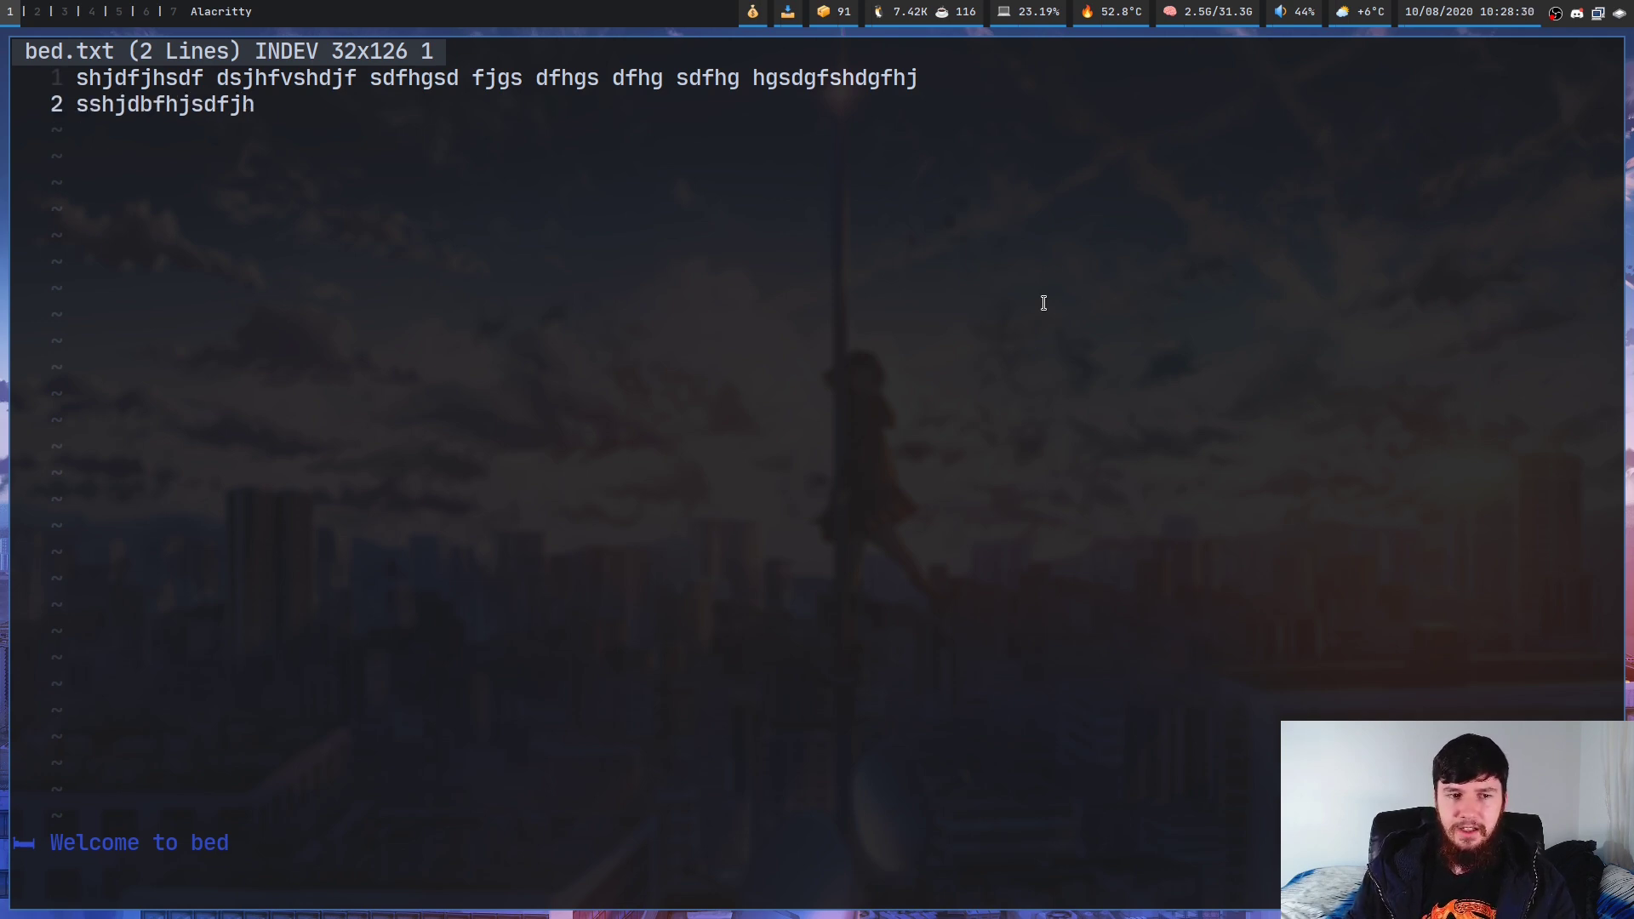
key(Up)
text(sd)
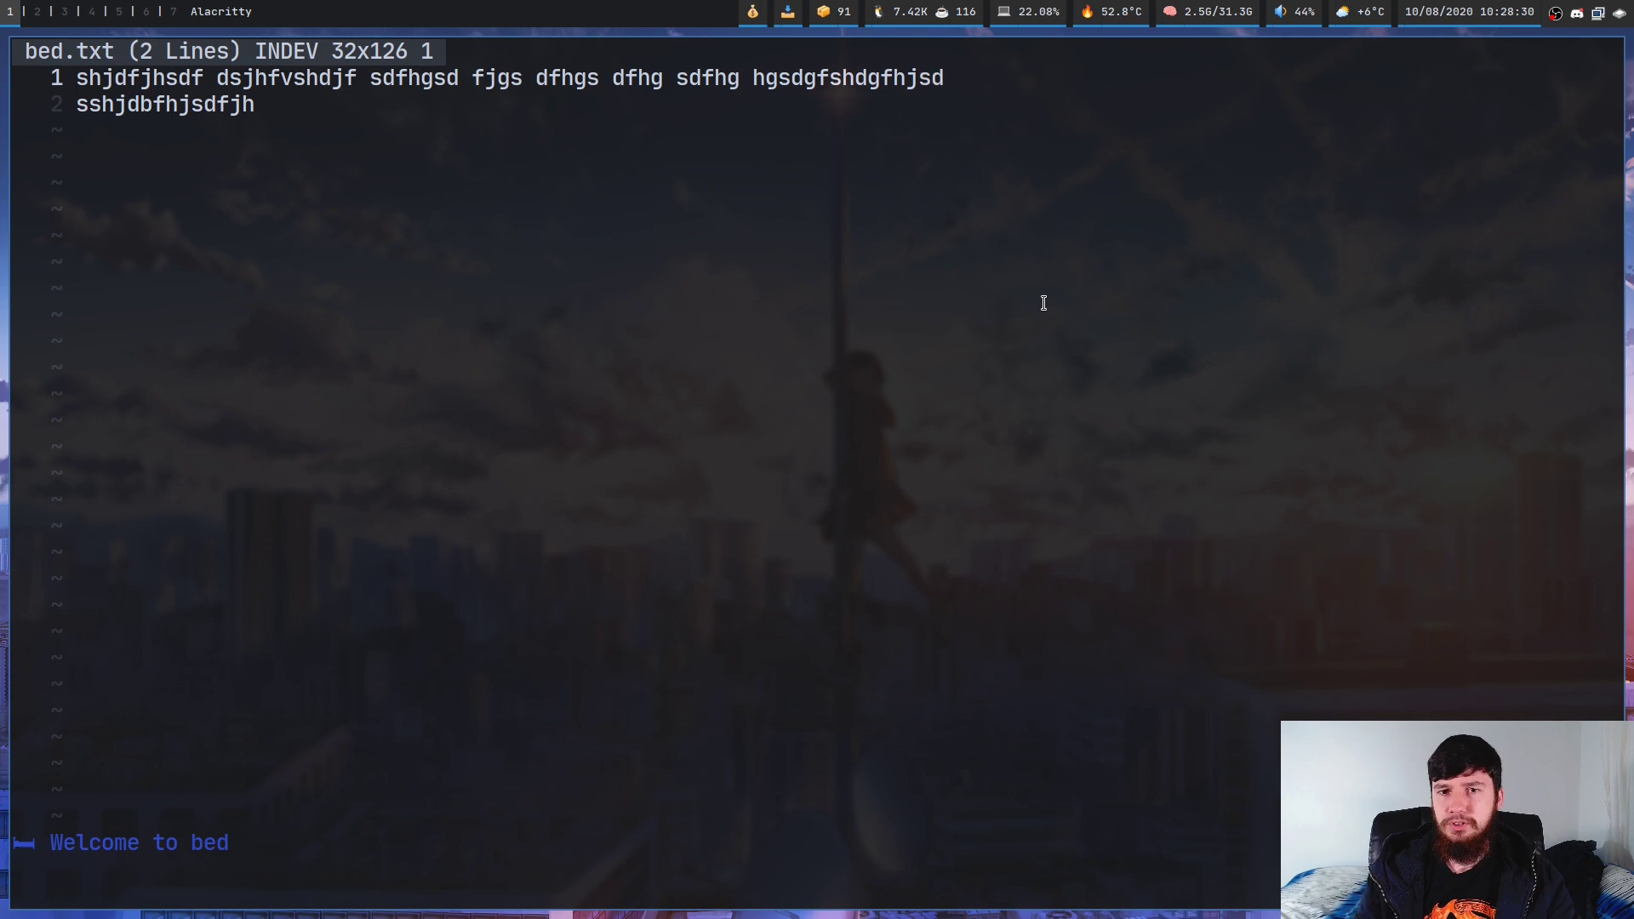
text(hvfsjgdvfghsjdghj)
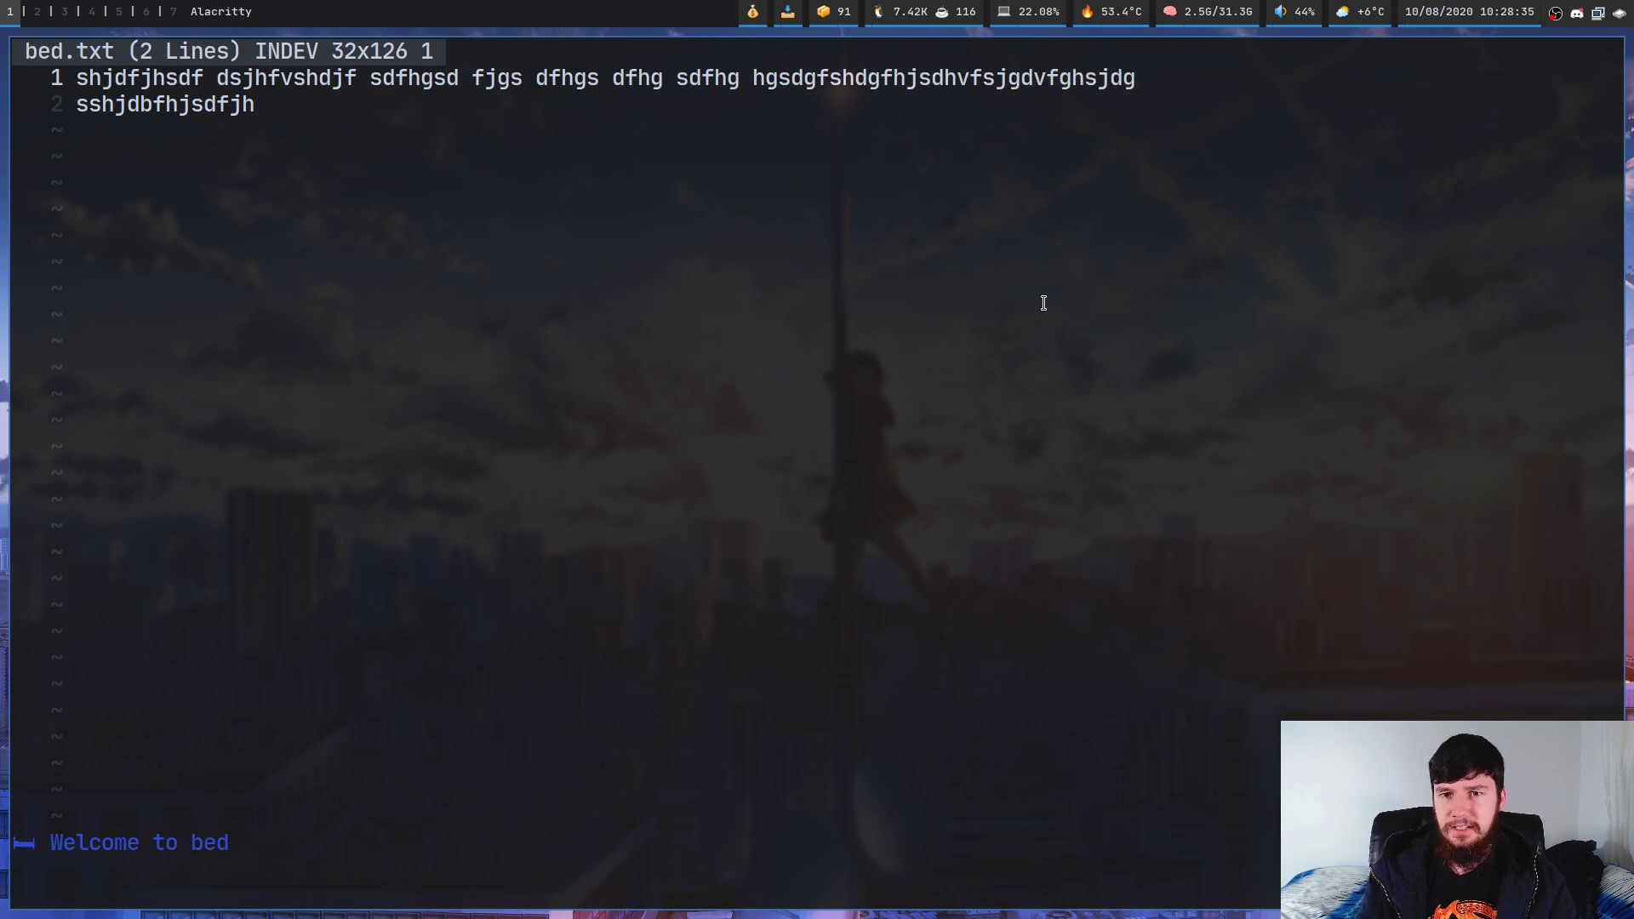
text(hjsdfhj)
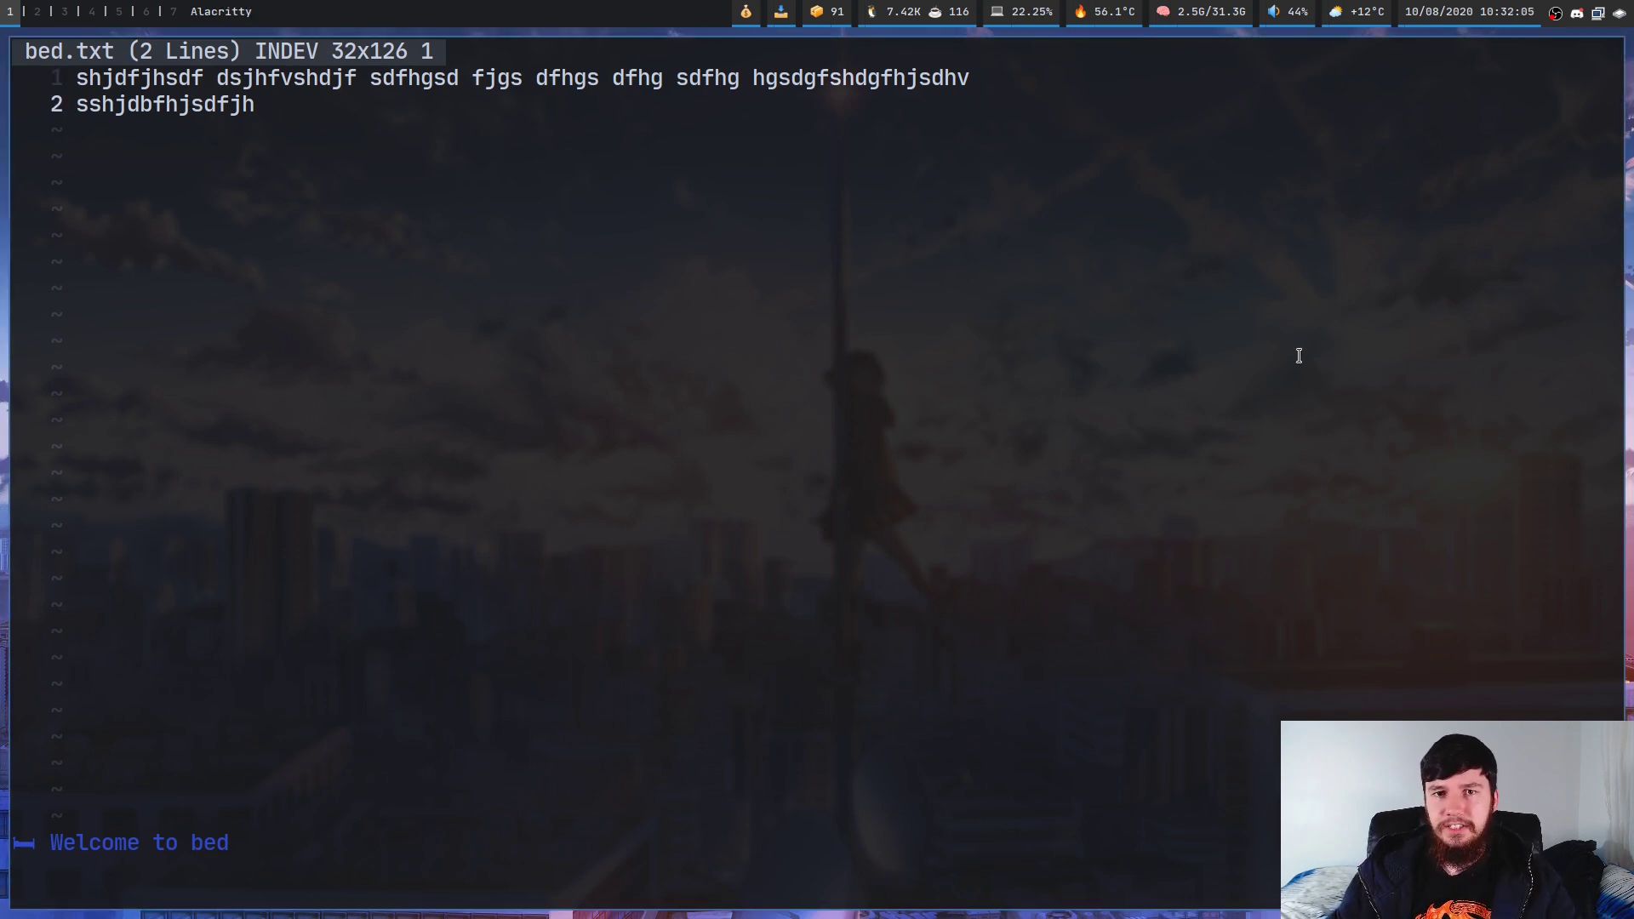
Add five lines below line 2: "hgjhghjsdfhjsdfgh", "sdhjfgsdhj", "sdhkfkjsdgfk", "sdhfgshdjfghj" and "sdkfsdhfghj"
key(Return)
text(hgjhghjsdfhjsdfgh)
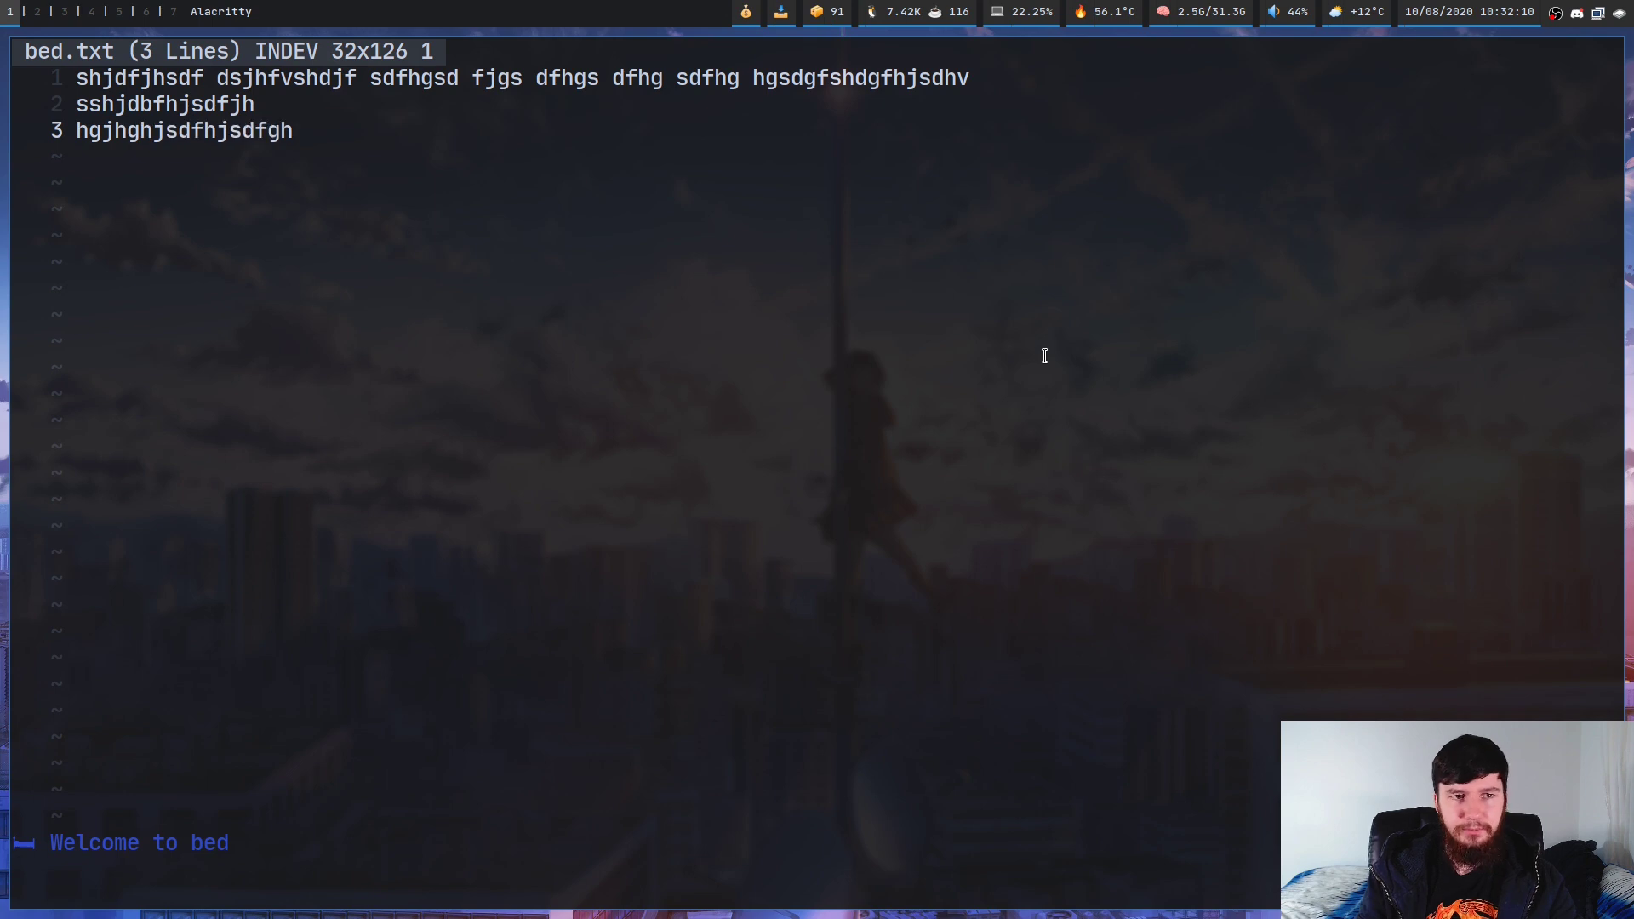
key(Return)
text(sdhjfgsdhj)
key(Return)
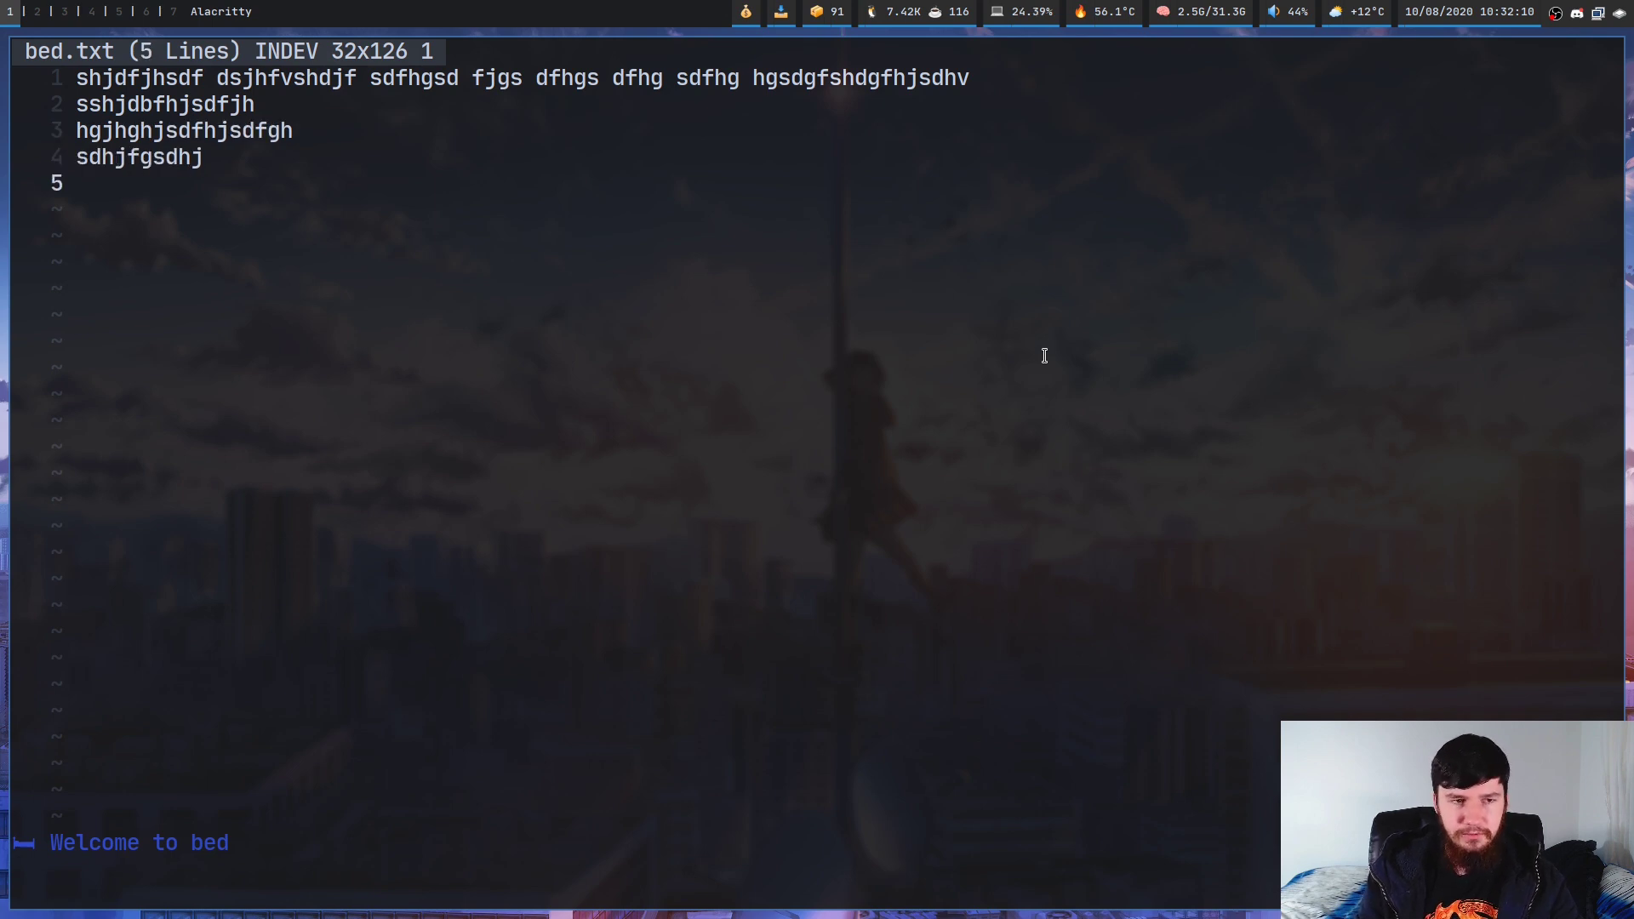
text(sdhkfkjsdgfk)
key(Return)
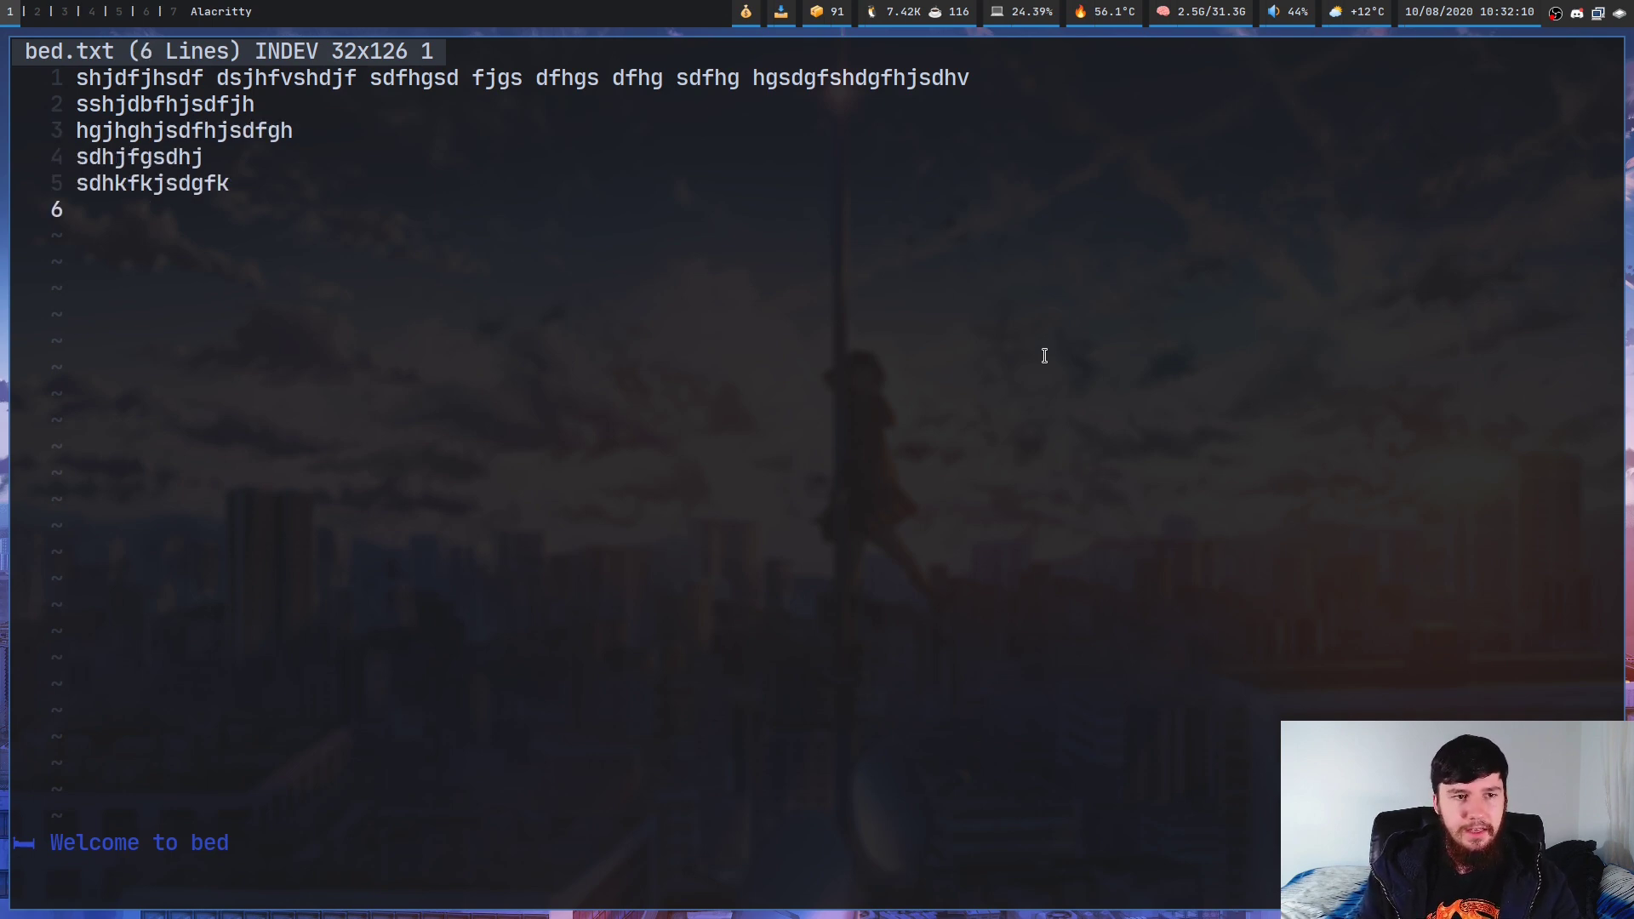
text(sdhfgshdjfghj)
key(Return)
text(sdkfsdhfghj)
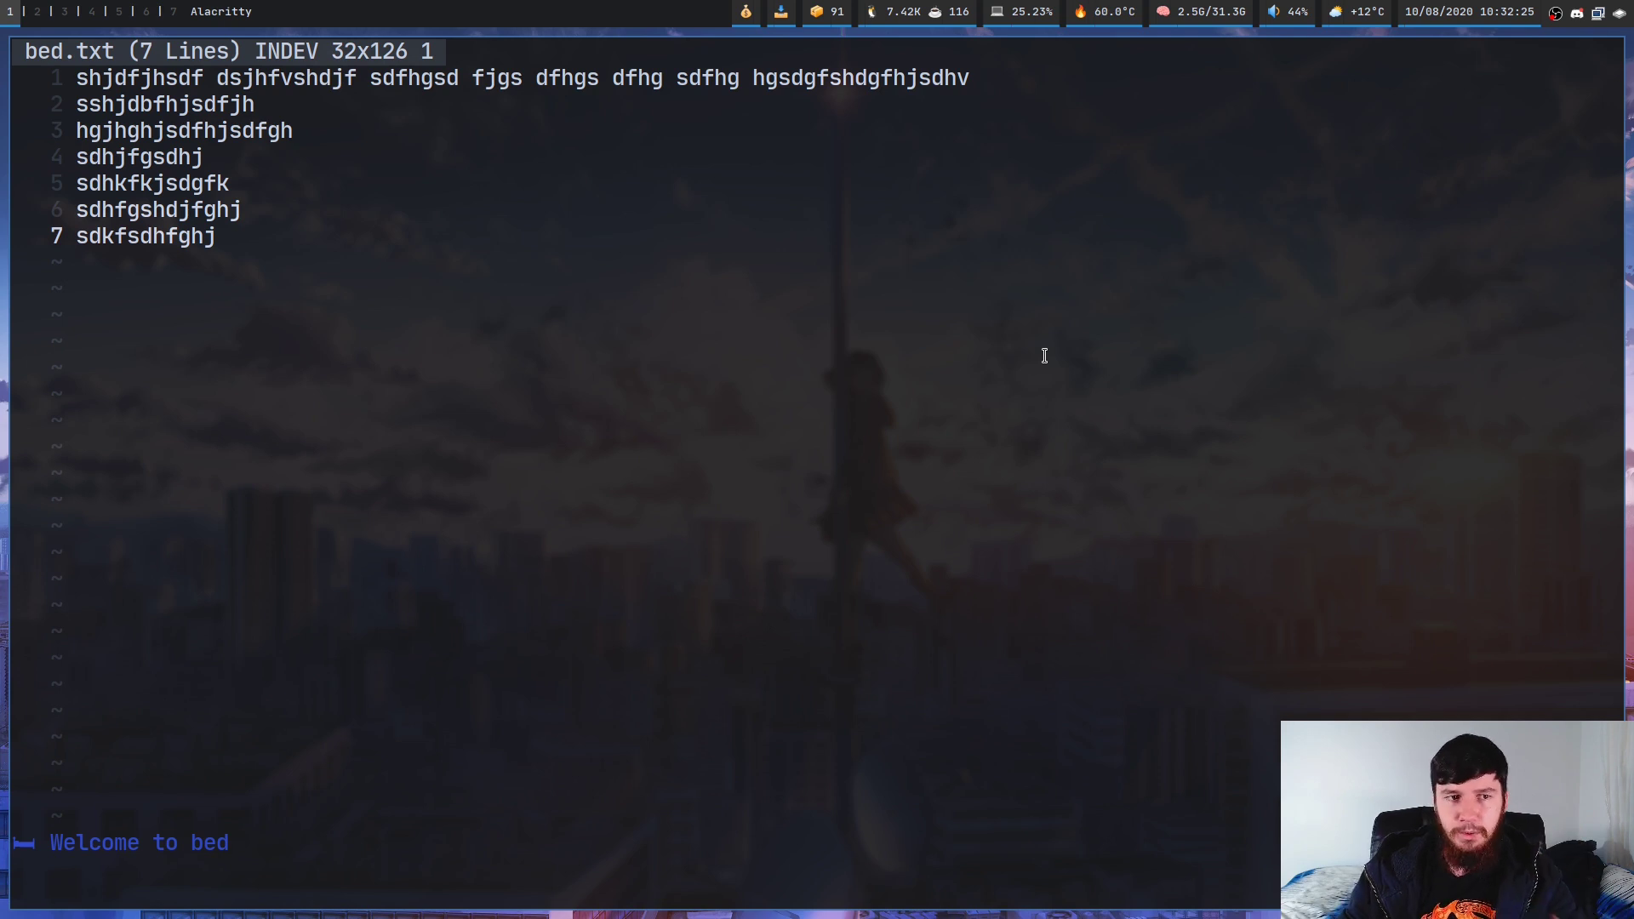
Move the cursor up to line 4 and clear that line's text, keeping the empty line in place
key(Up)
key(Up)
key(Up)
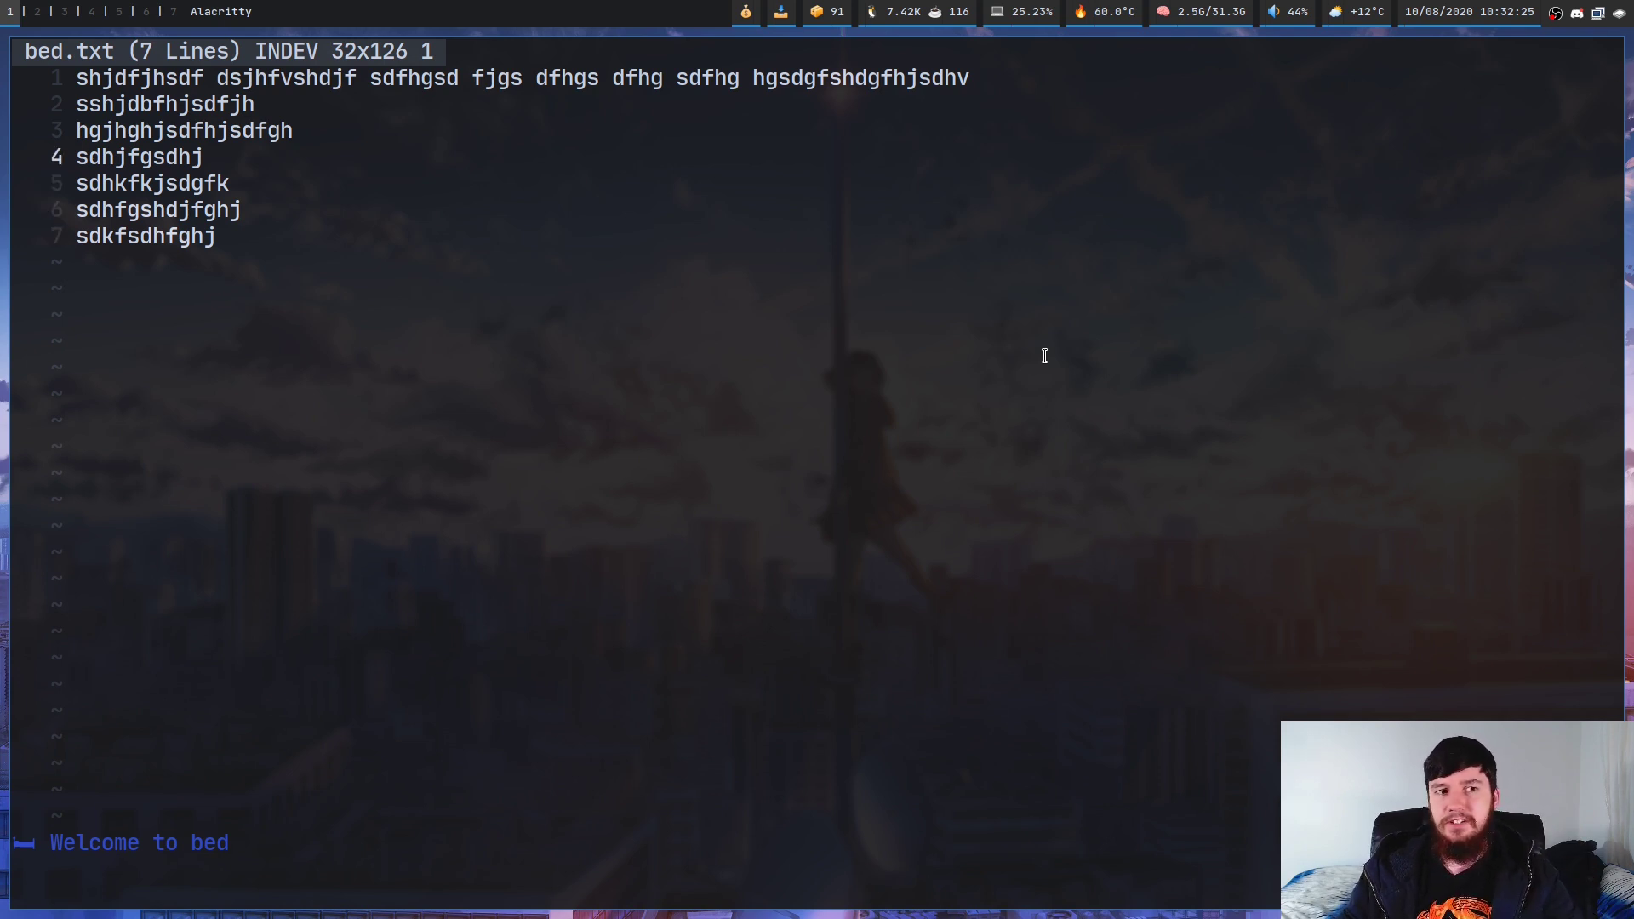
key(ctrl+k)
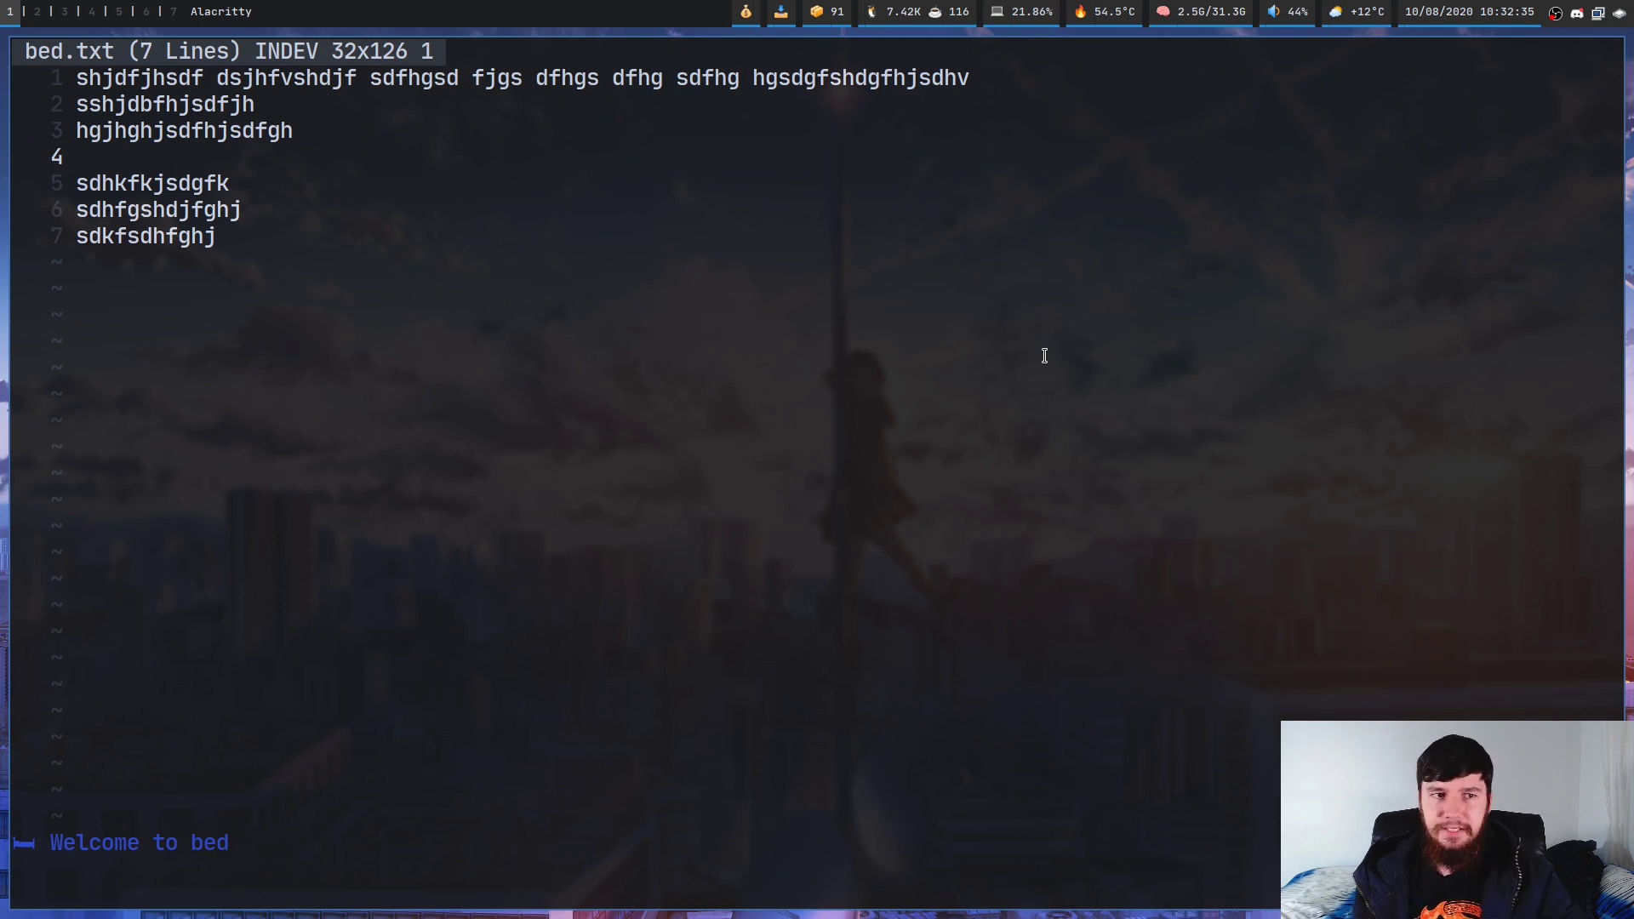
Move the cursor up to line 2 and delete the whole line "sshjdbfhjsdfjh"
key(Up)
key(Up)
key(d)
key(d)
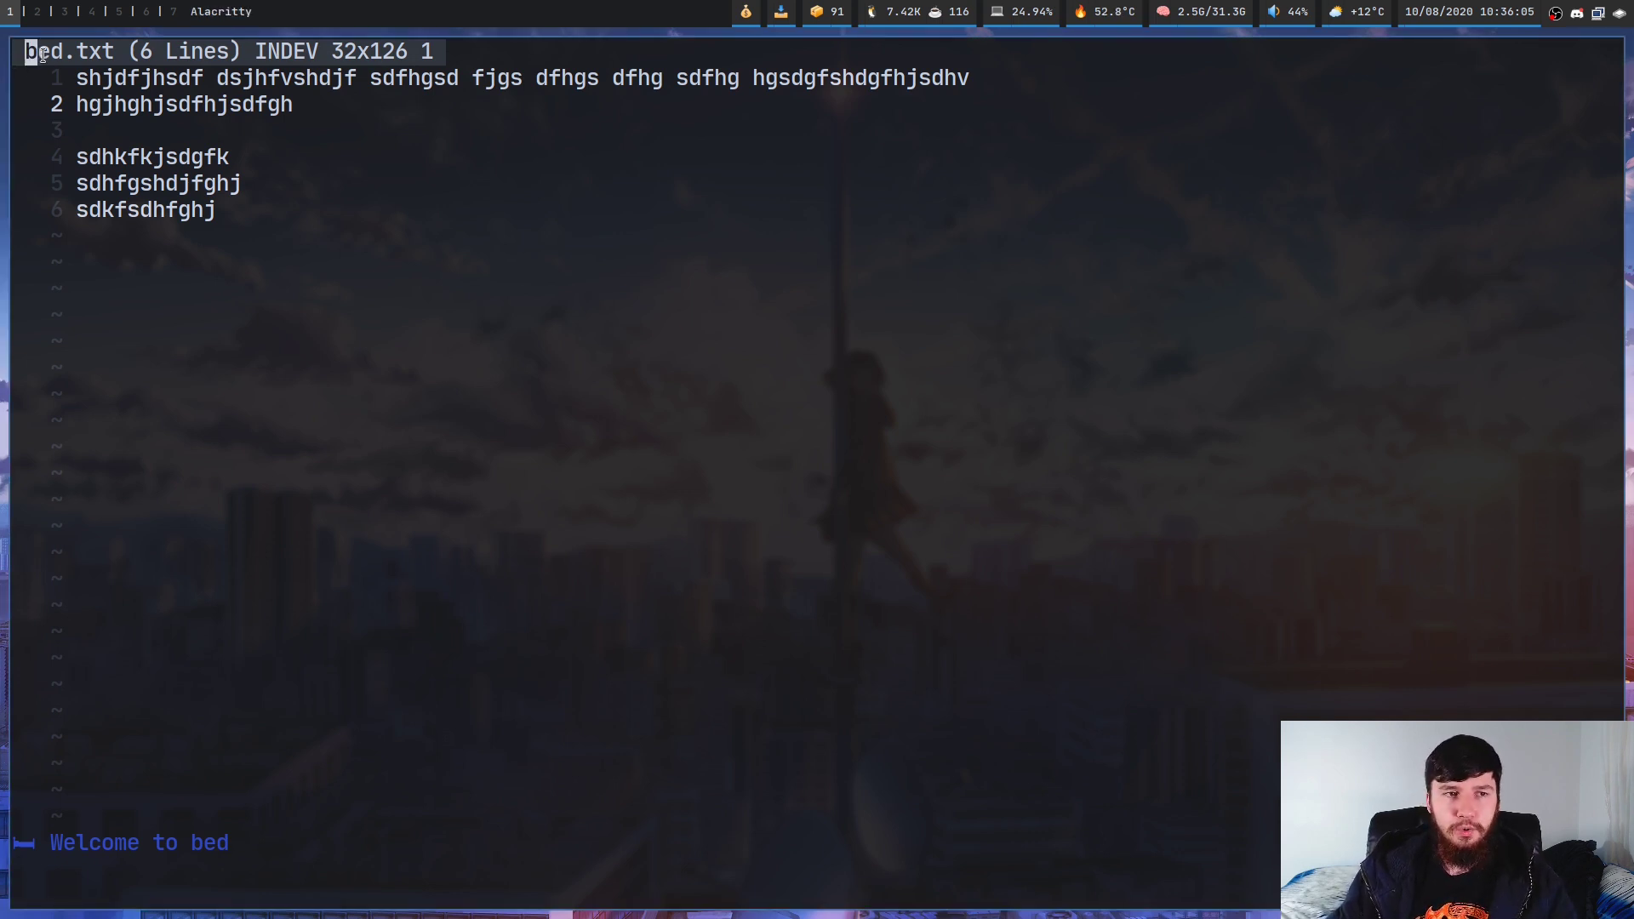
Highlight bed.txt in the status line, then make the editor fullscreen and open its file path prompt
drag(25, 54, 131, 44)
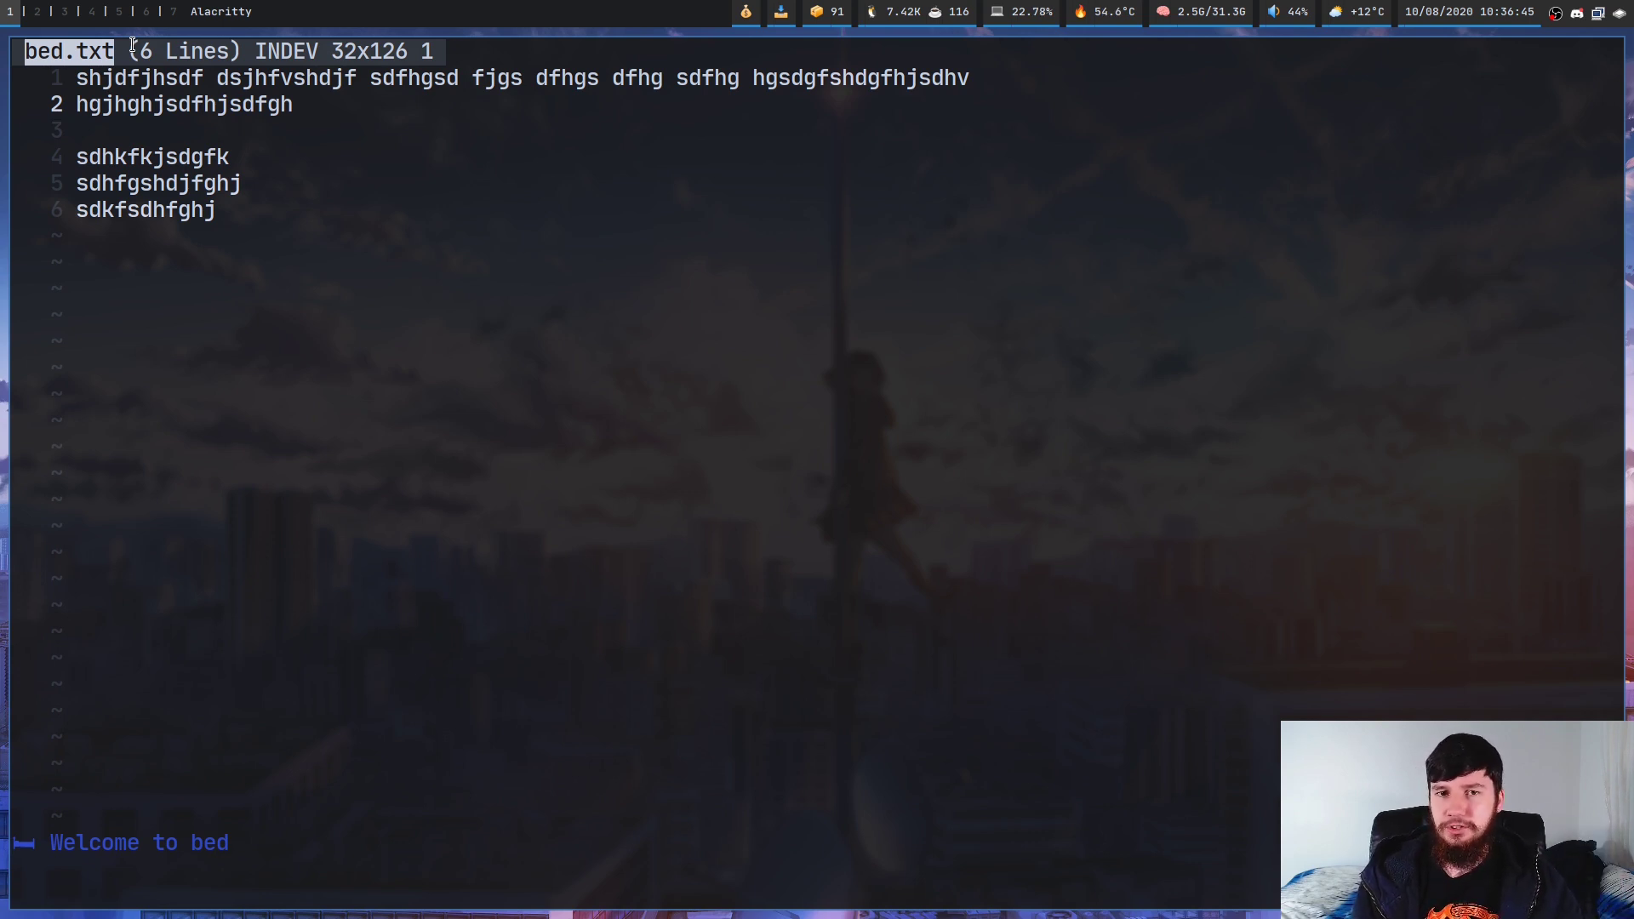
key(super+f)
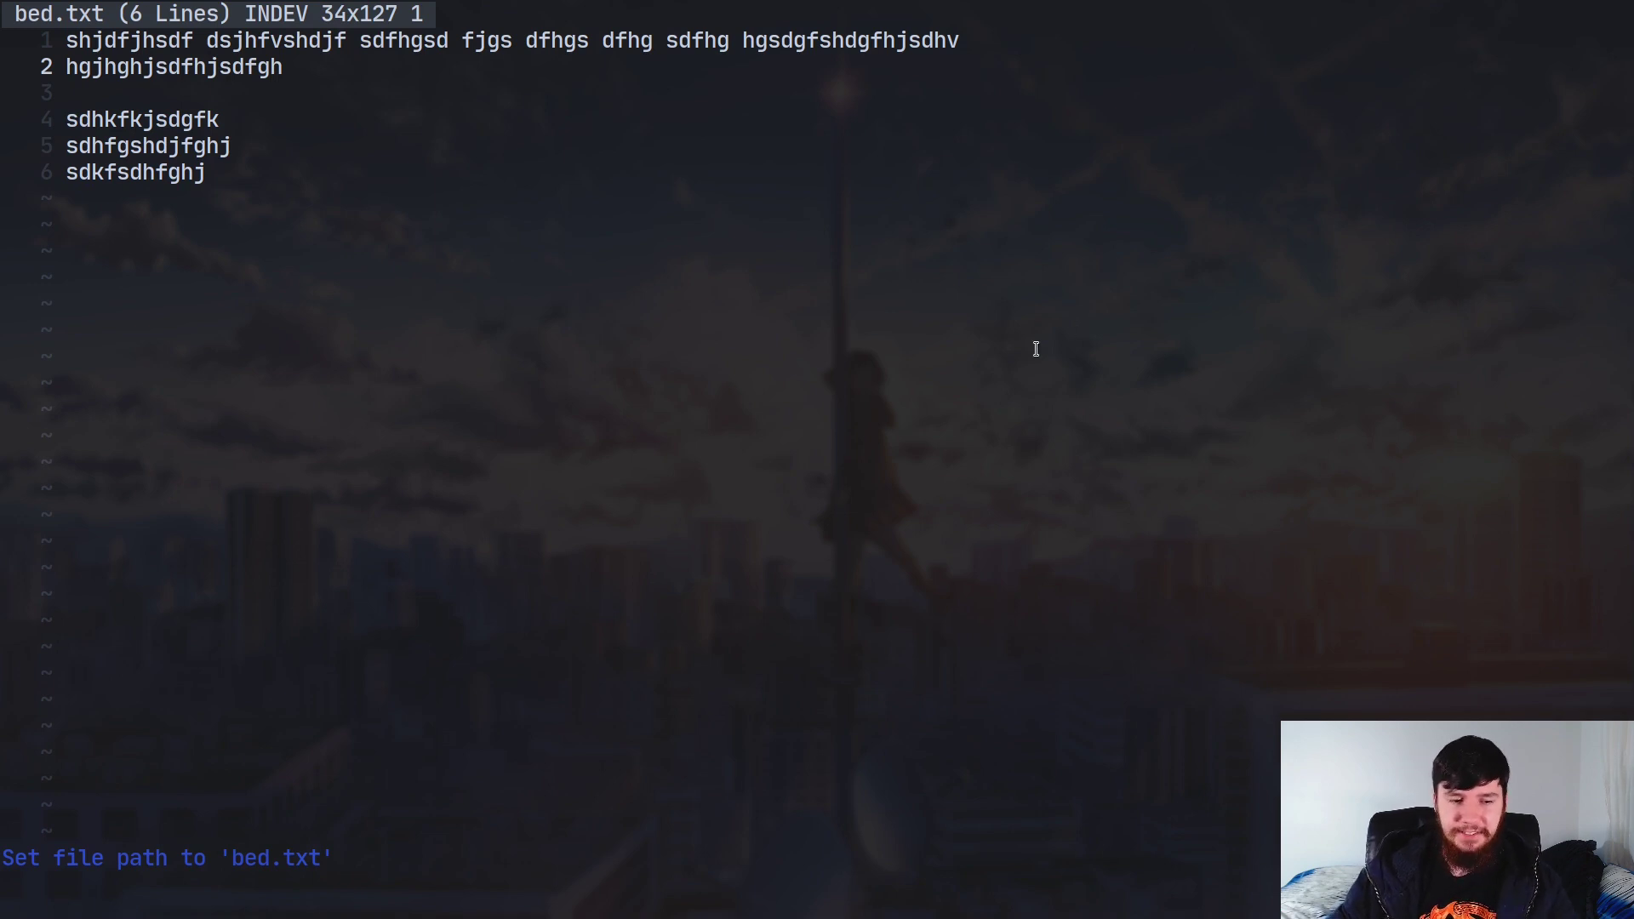
key(colon)
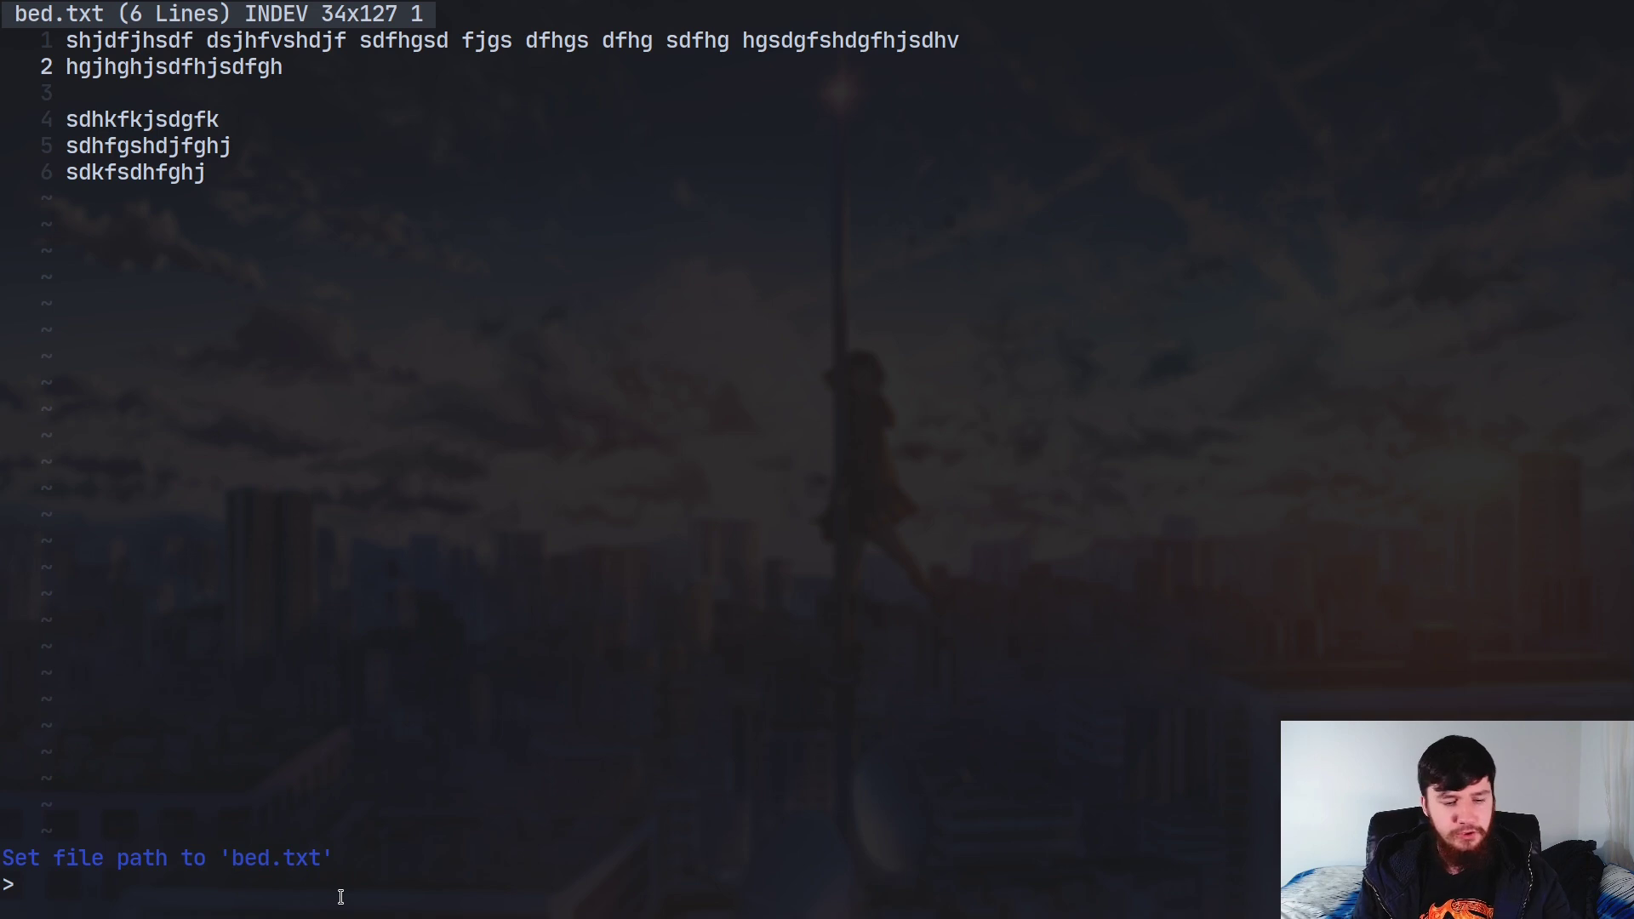
text(/)
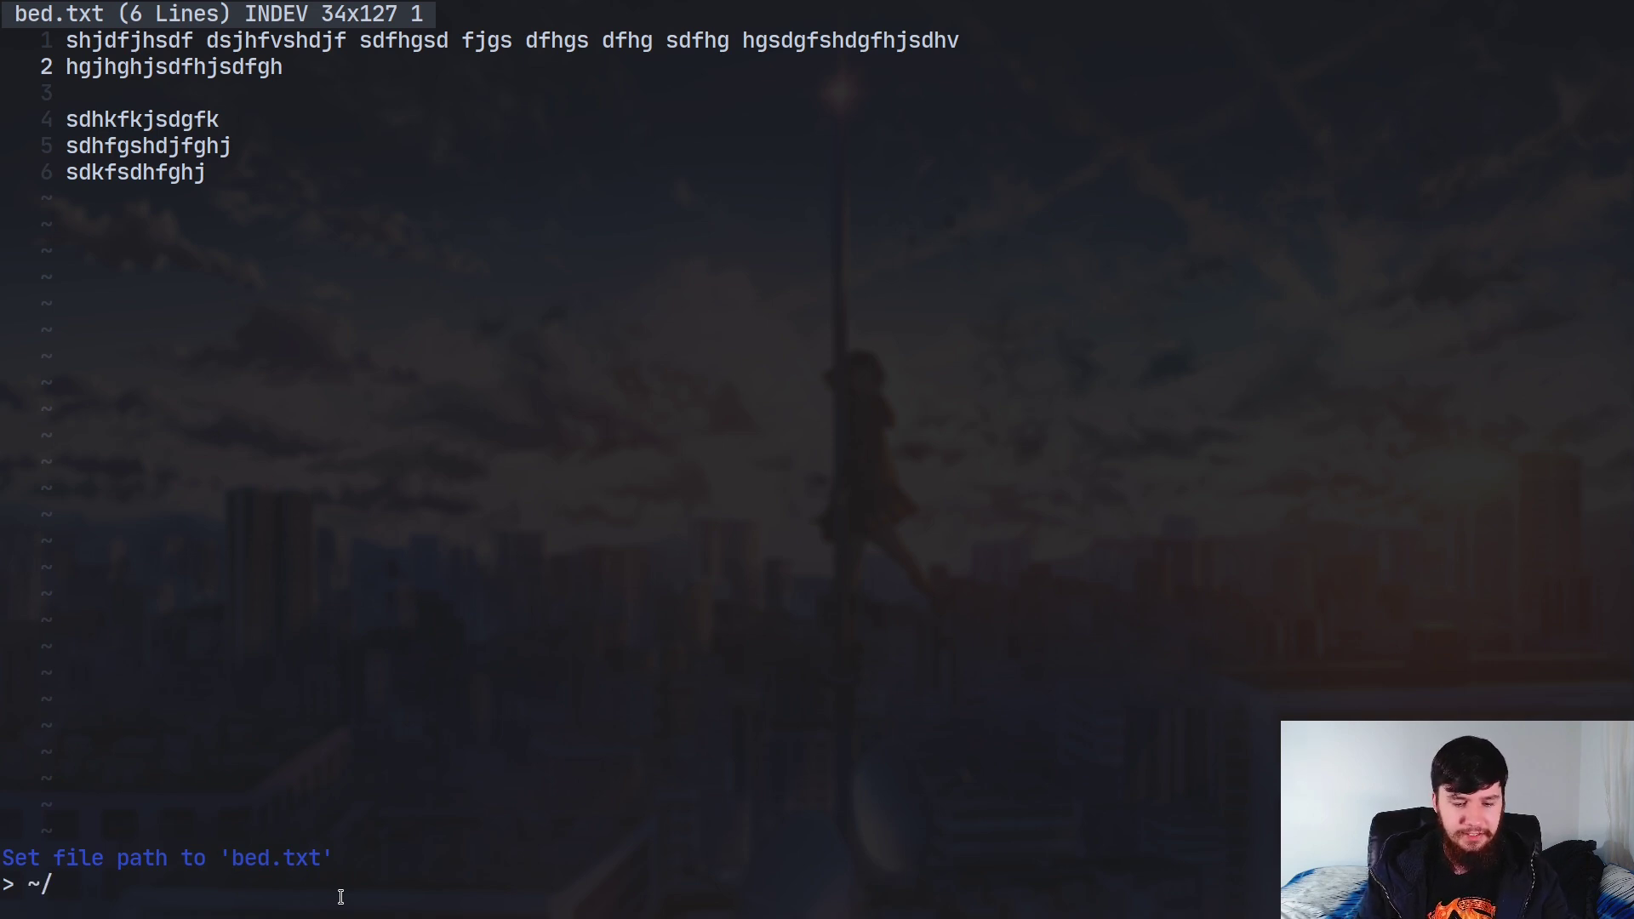
text(video.txt)
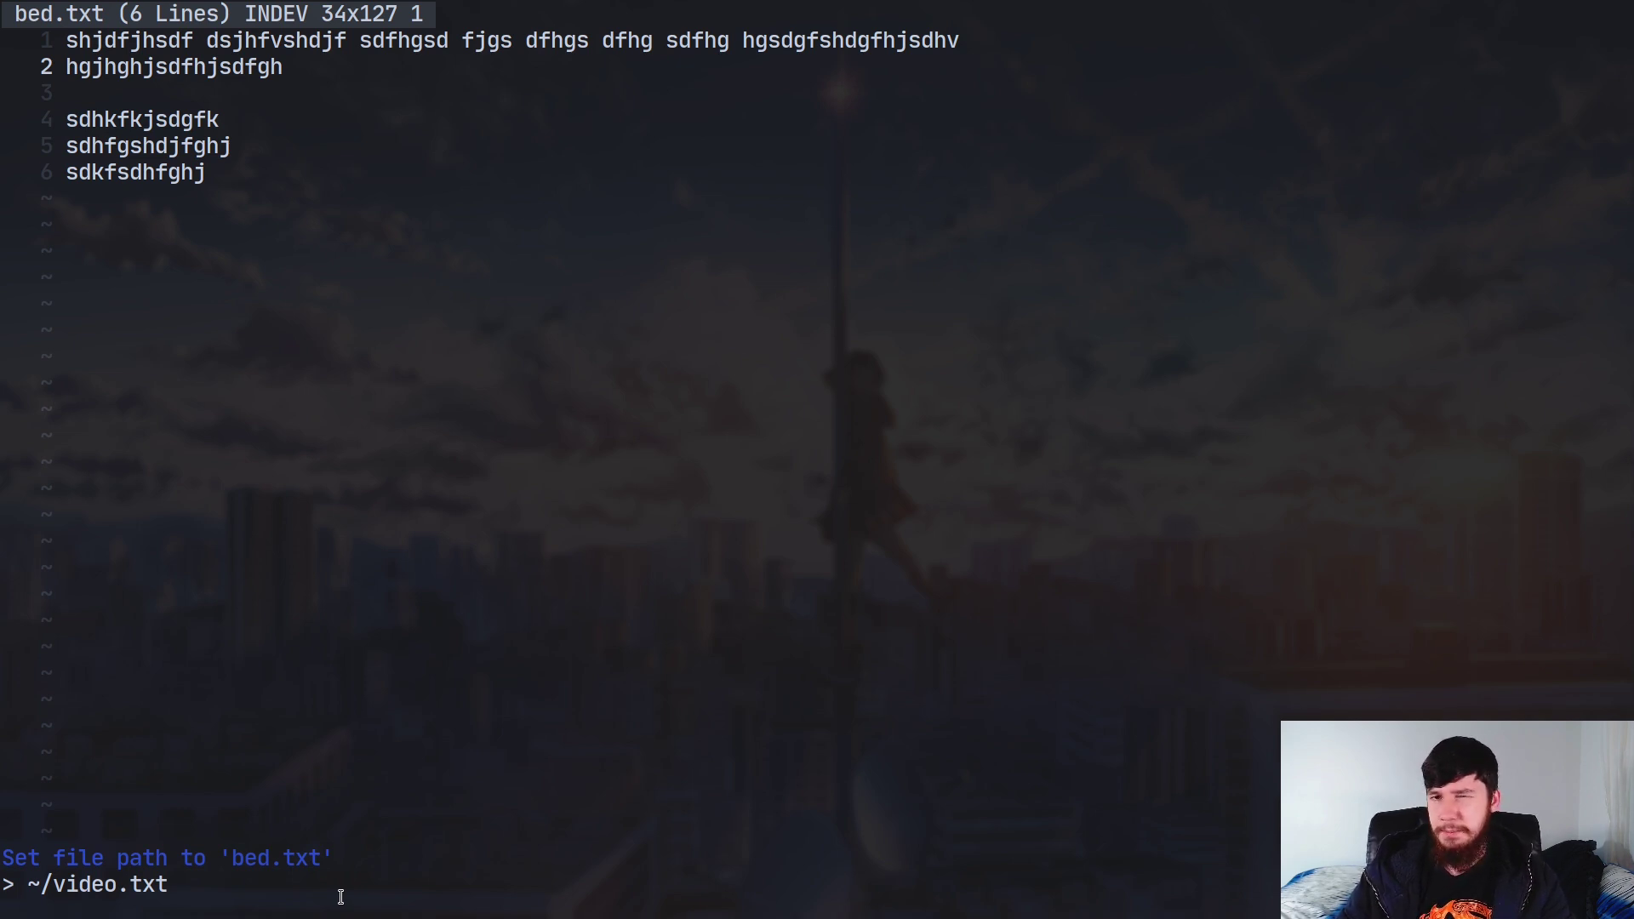
key(BackSpace)
key(BackSpace)
key(BackSpace)
key(BackSpace)
key(BackSpace)
key(BackSpace)
key(BackSpace)
key(BackSpace)
key(BackSpace)
key(BackSpace)
key(BackSpace)
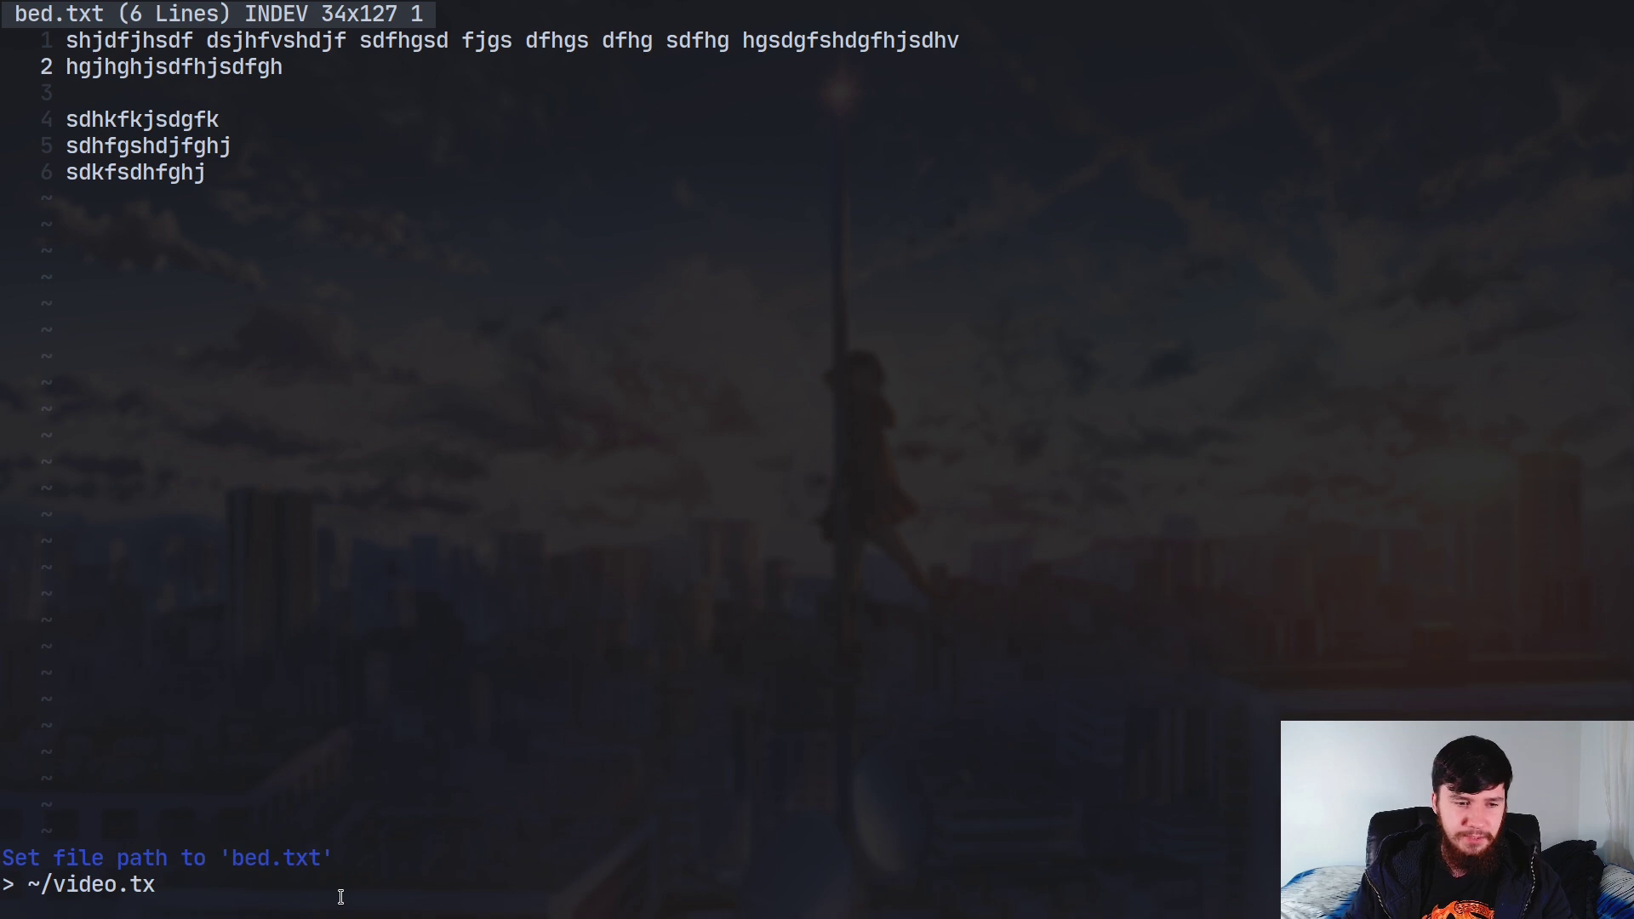
Set the file path to video.txt using the absolute path of the home directory, and save the file there
text(/hom)
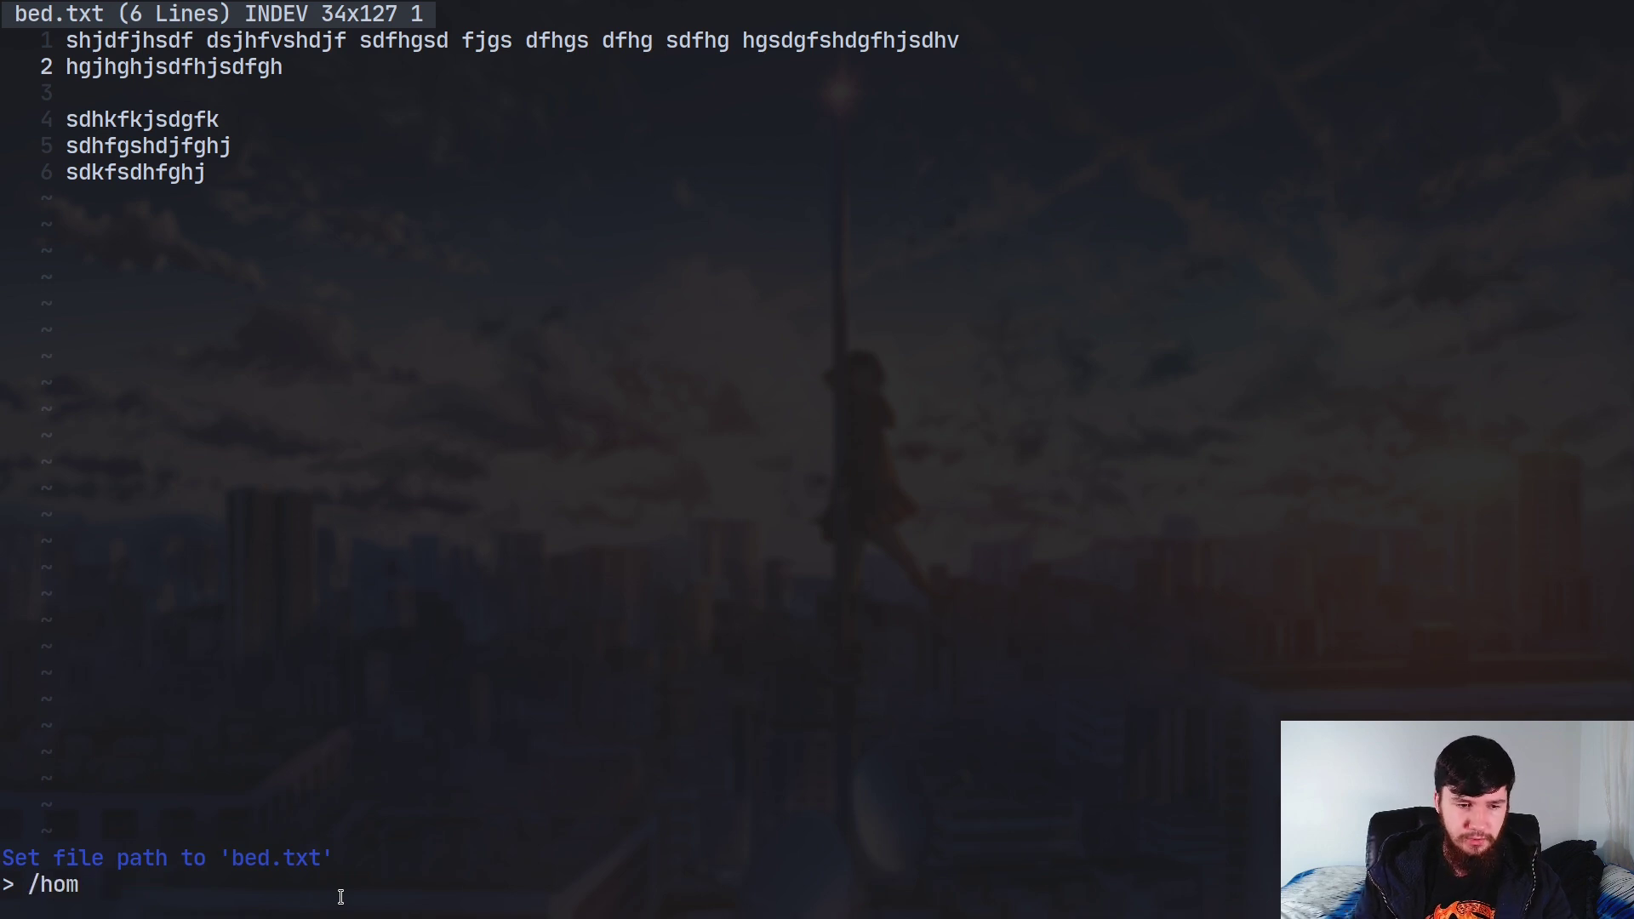
text(e/brodie/)
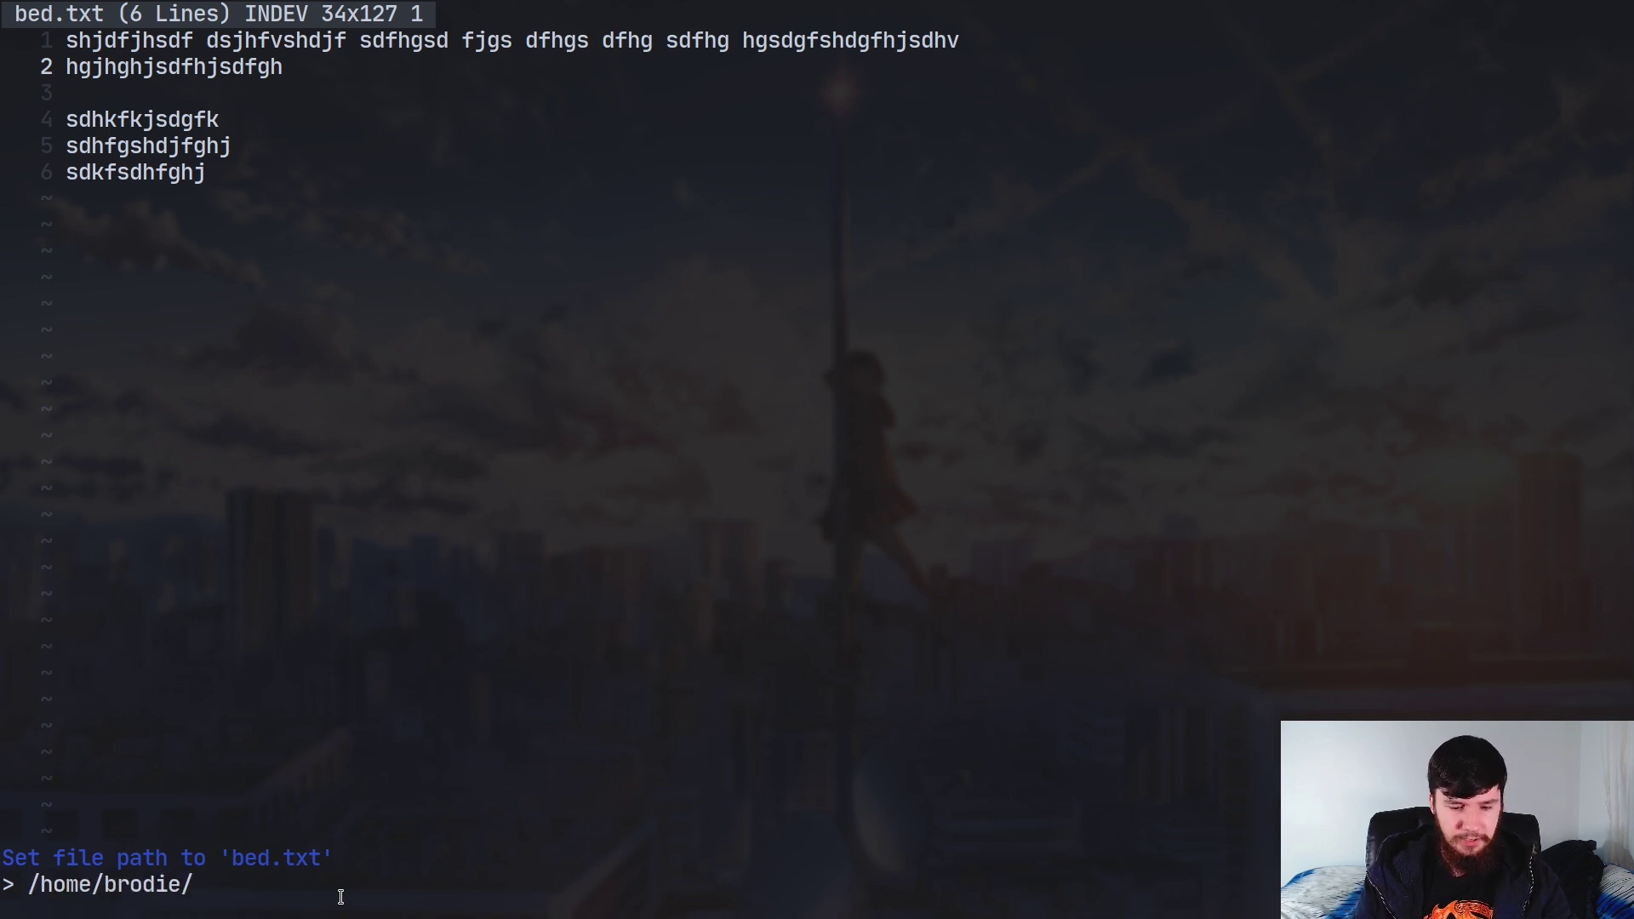
text(video)
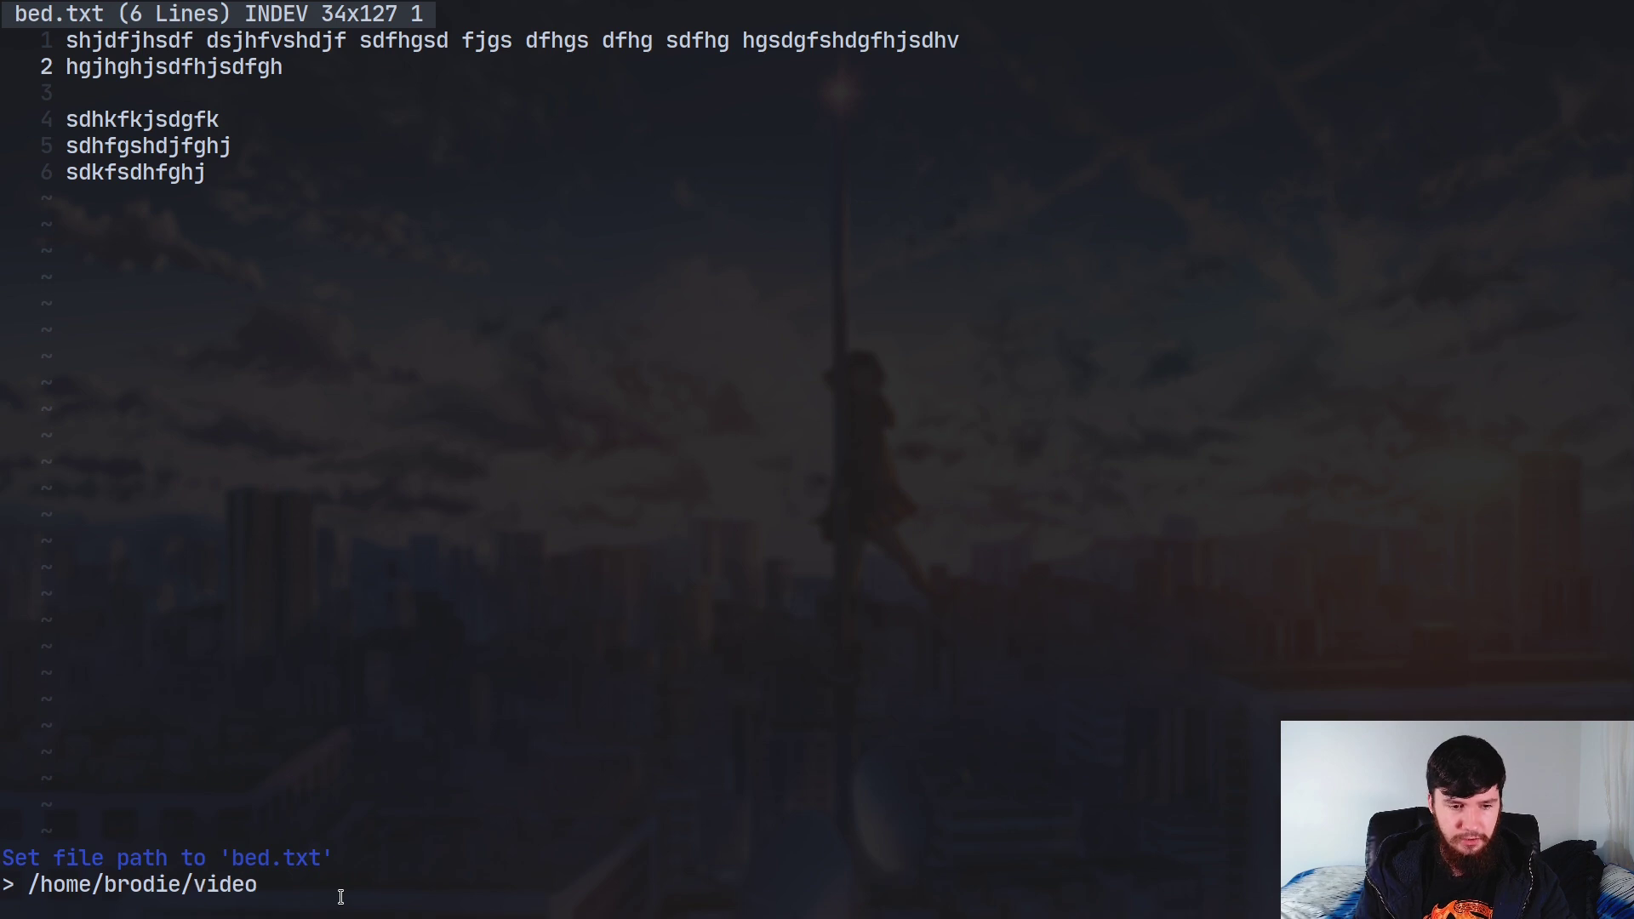
text(.txt)
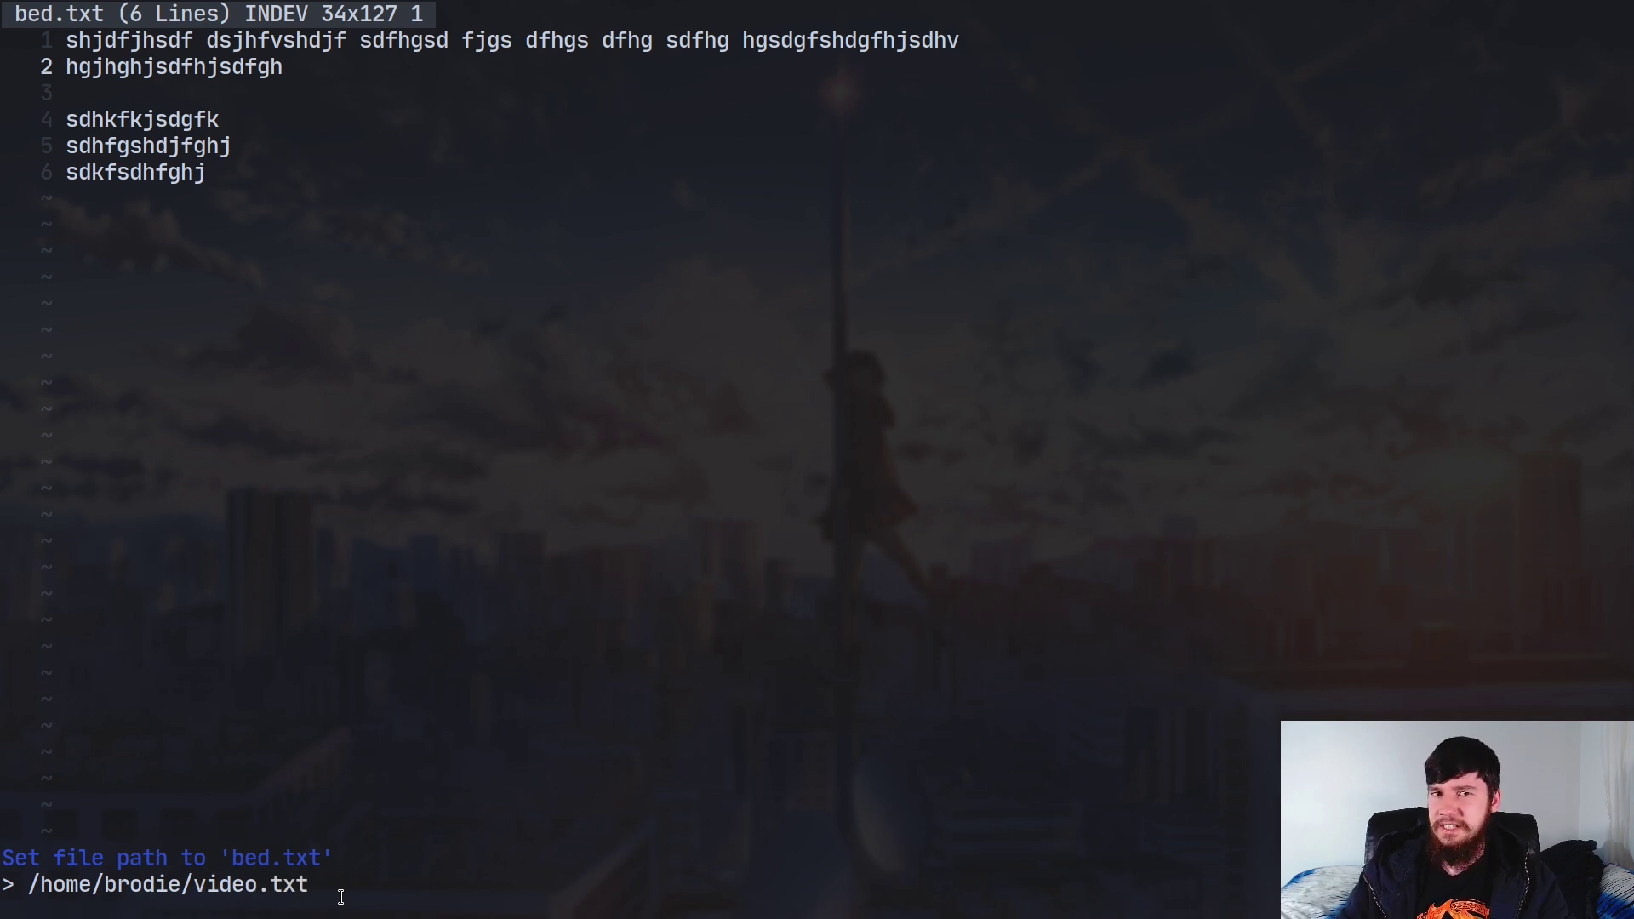
key(Return)
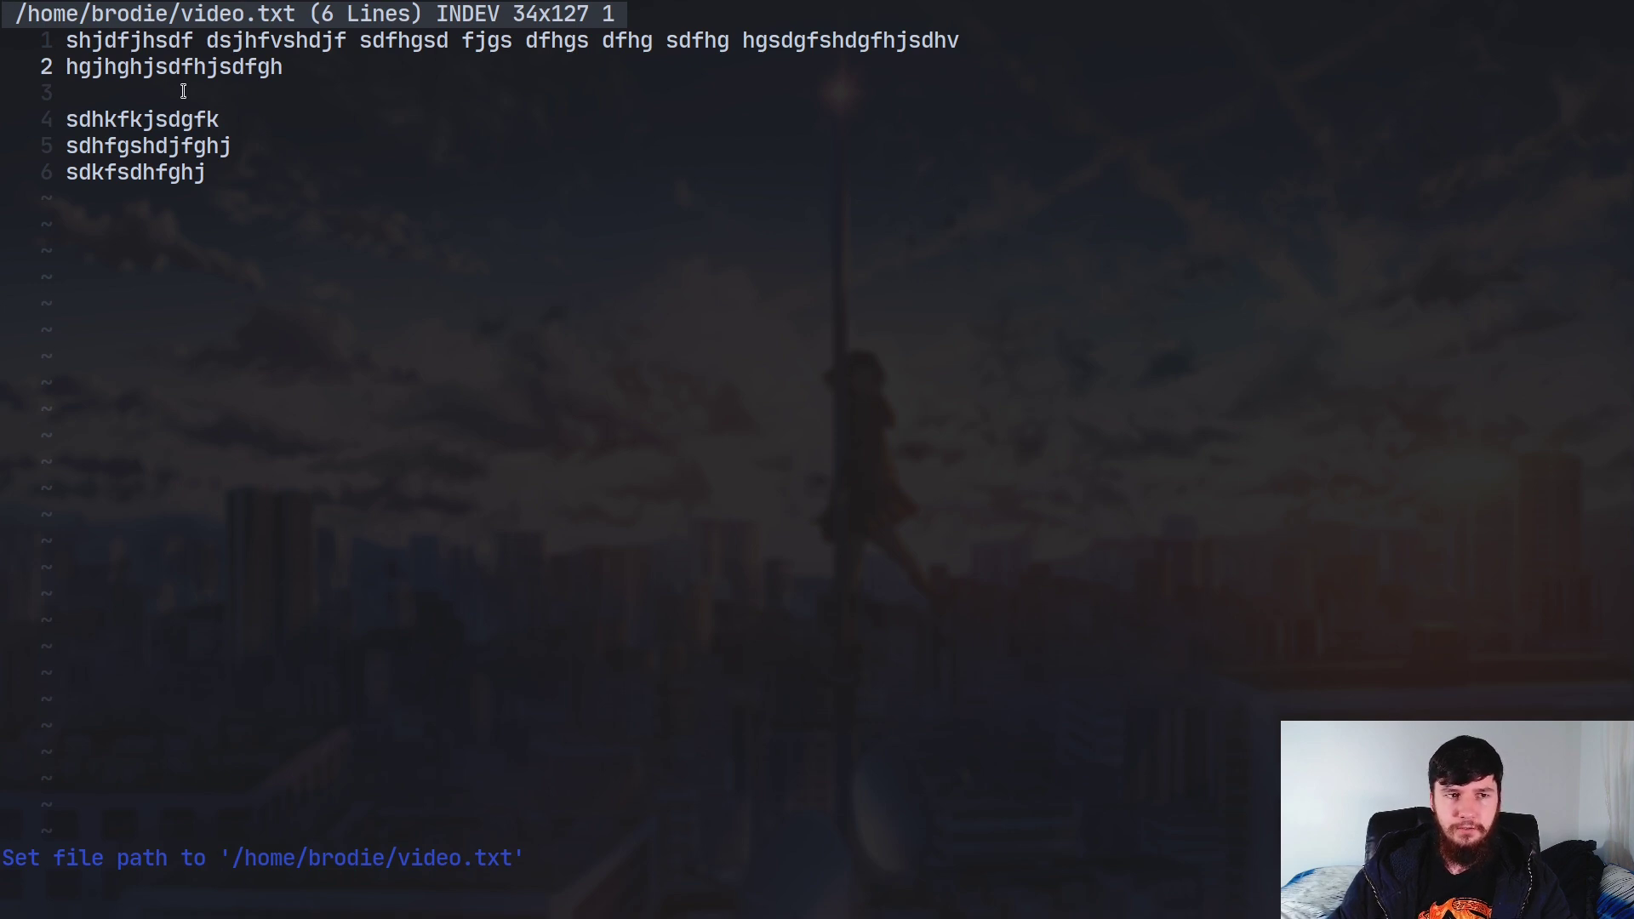
key(ctrl+s)
Open the lf file manager fullscreen from the neighbouring terminal and search the home directory for "video" and "video.txt"
key(super+f)
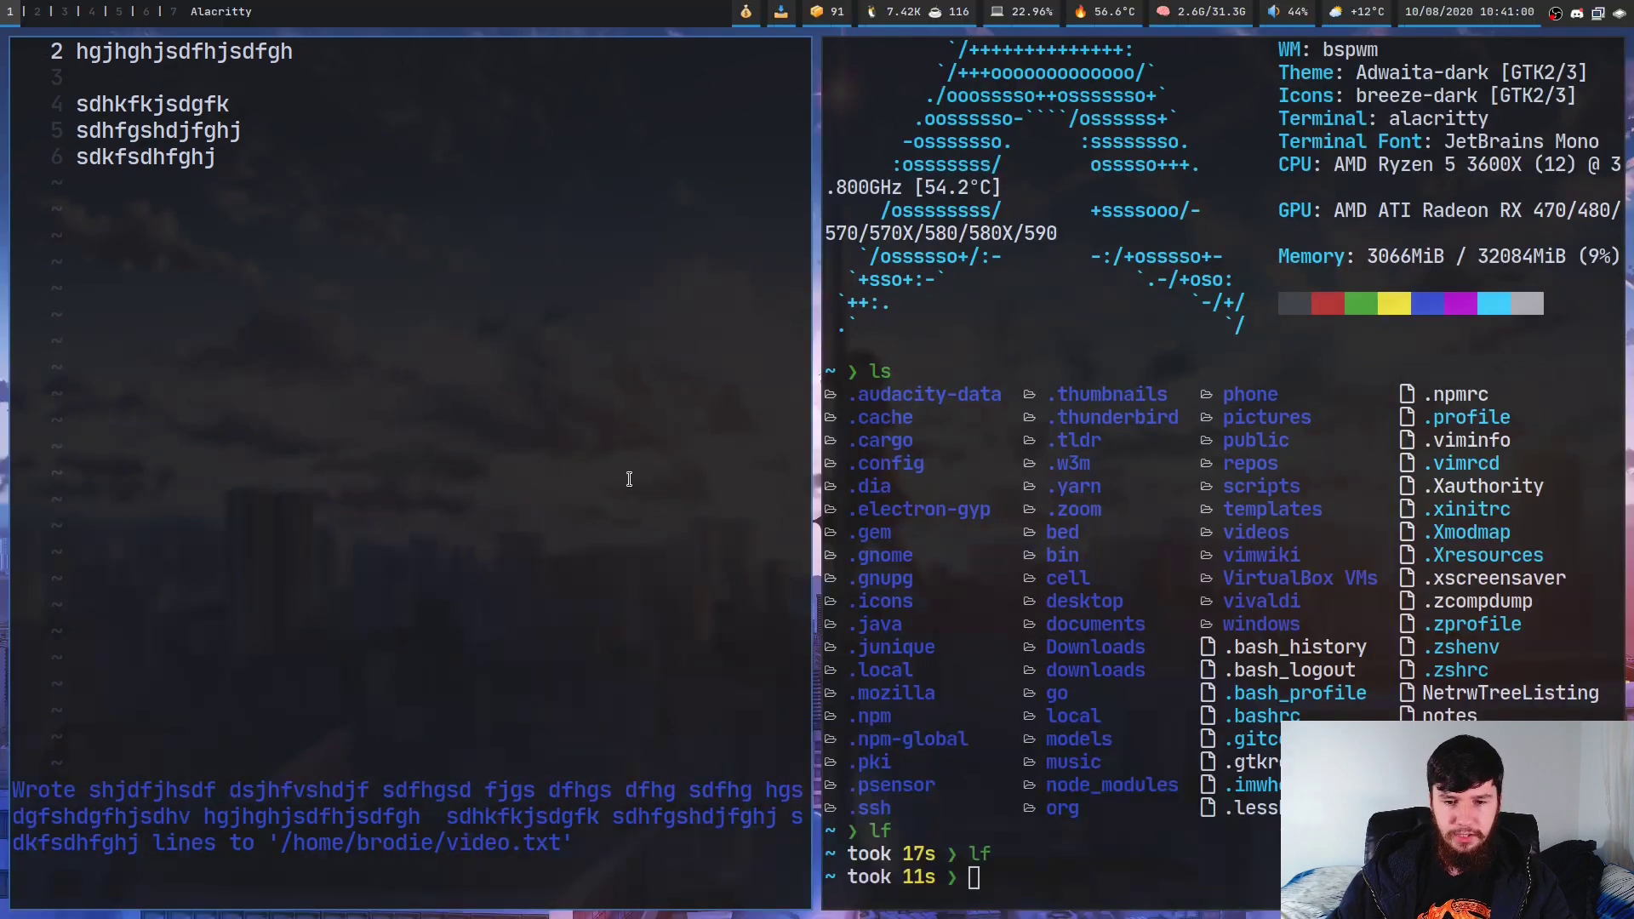
text(lf)
key(Return)
key(super+f)
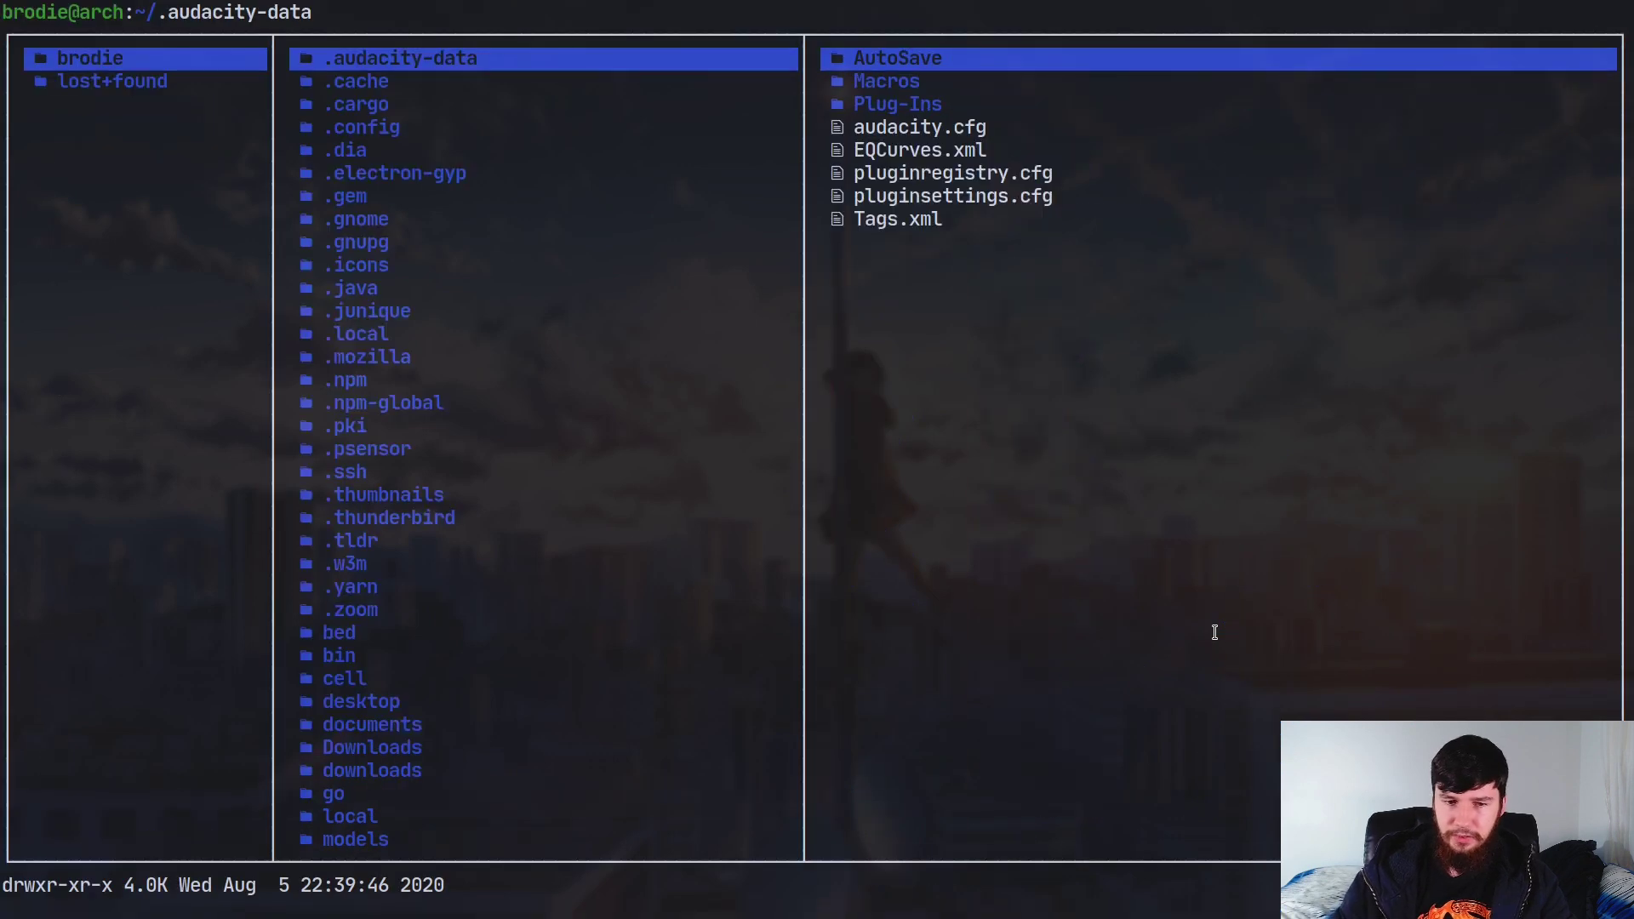
key(slash)
text(video)
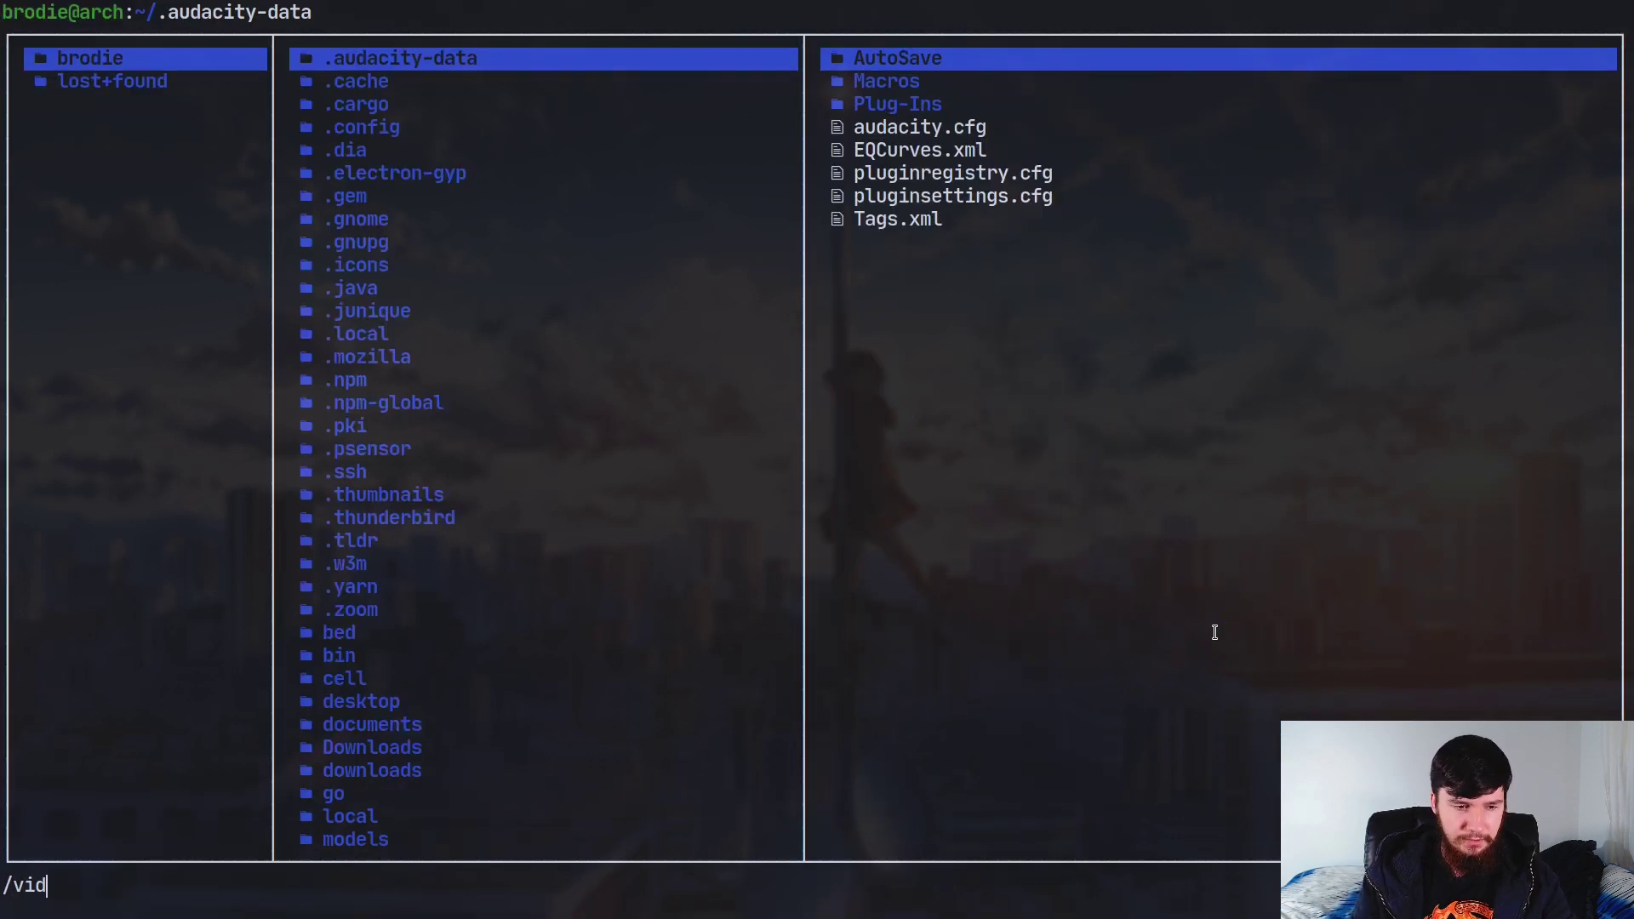
key(Return)
key(slash)
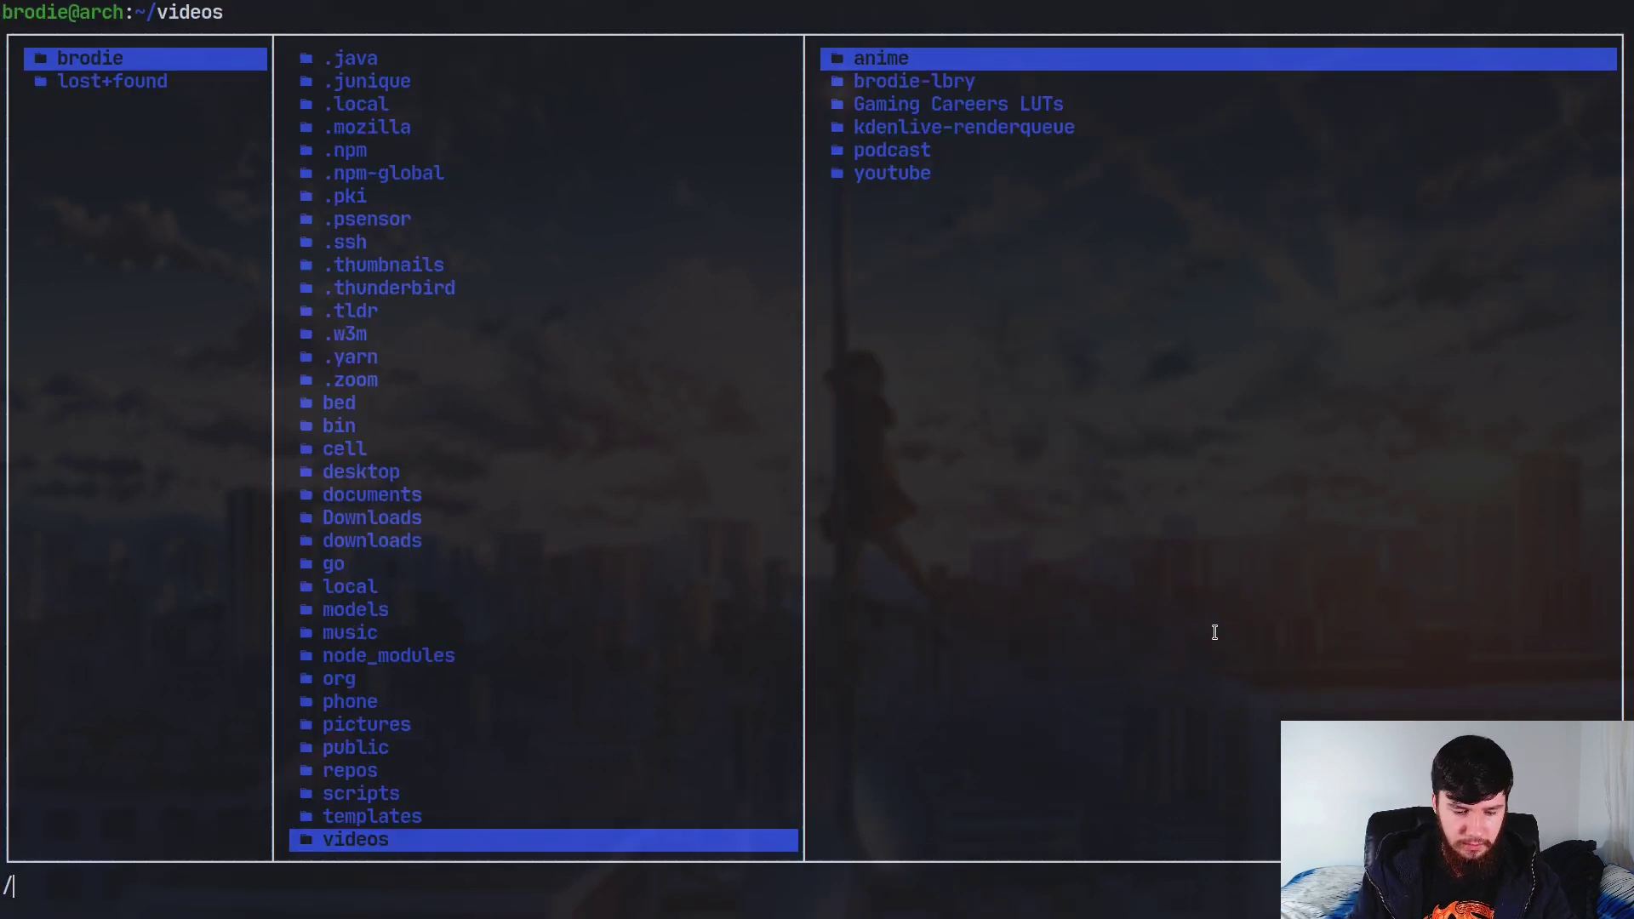
text(video.txt)
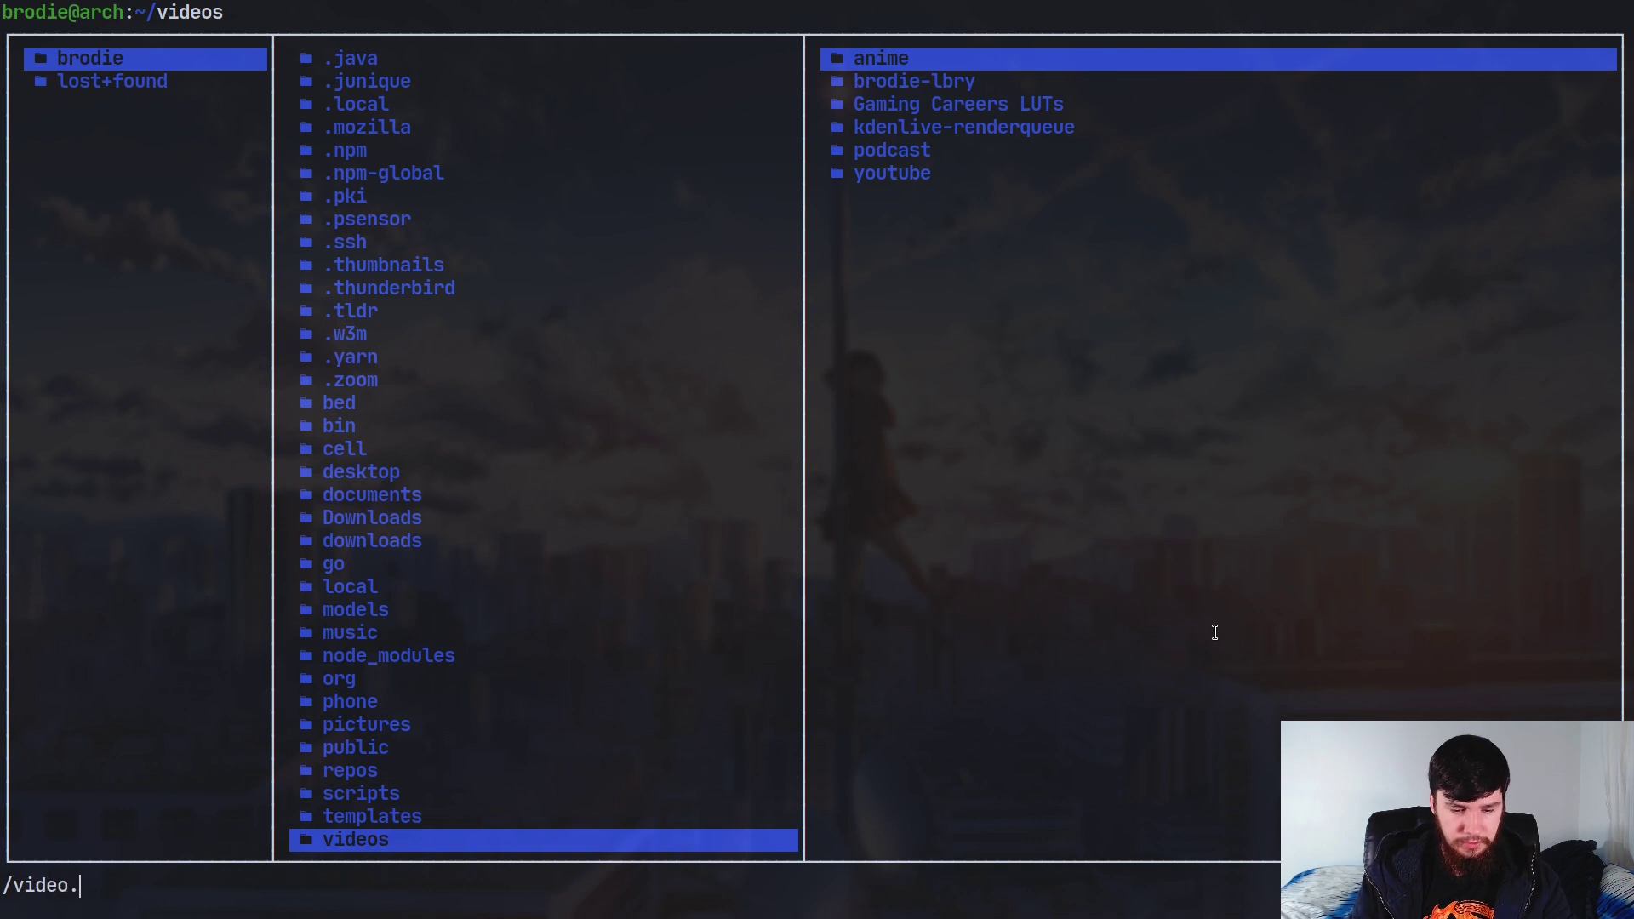
key(Return)
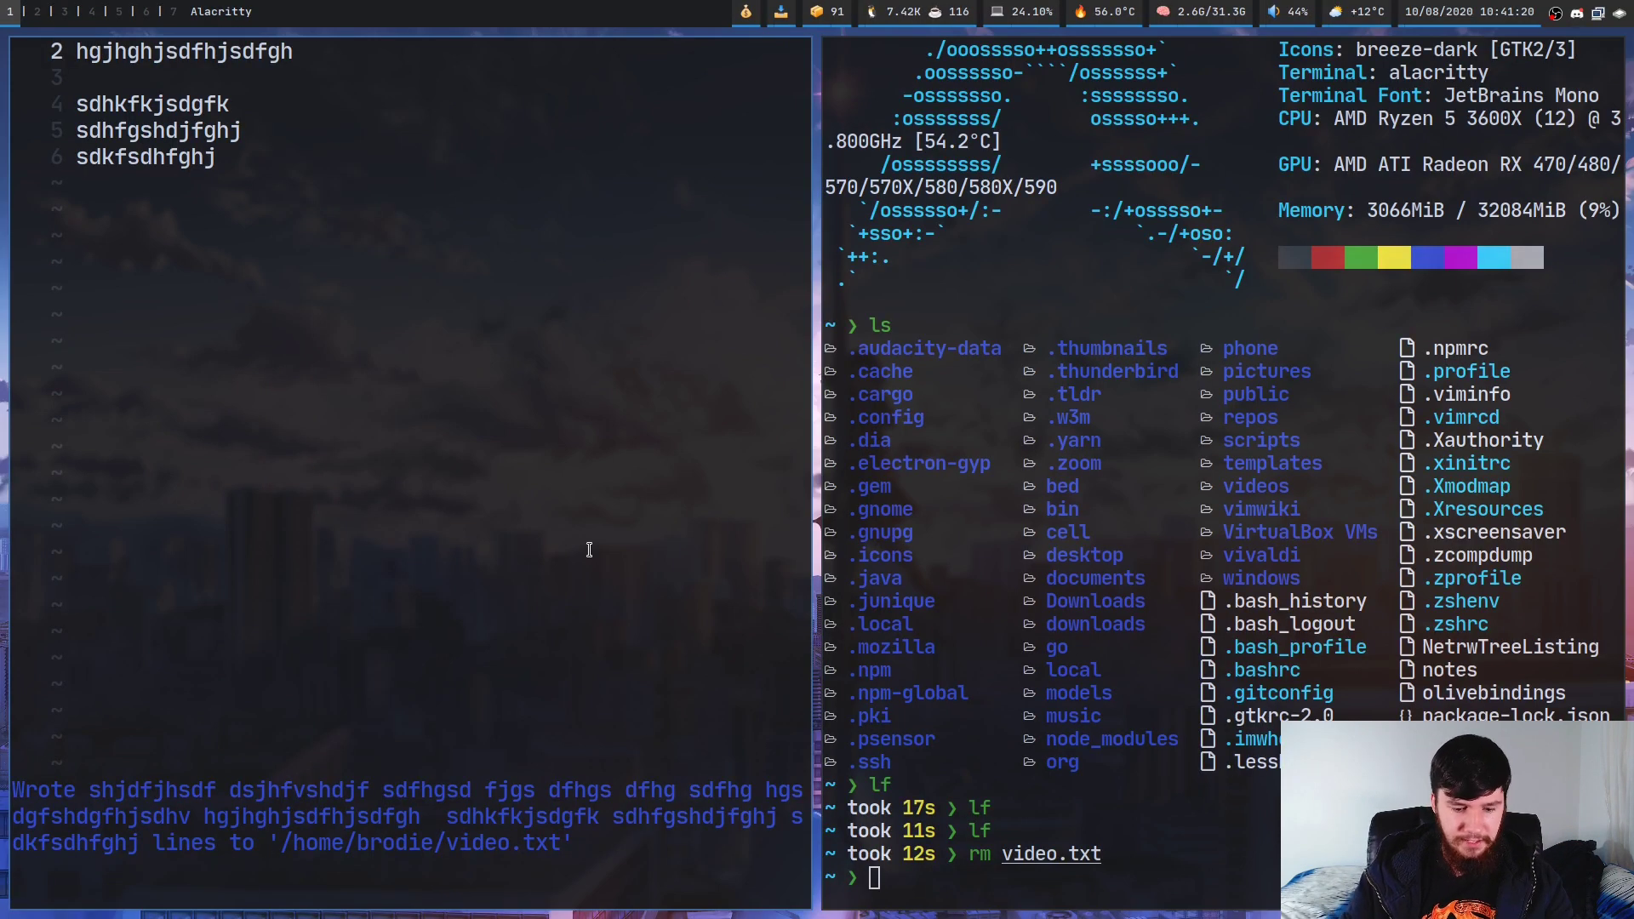
Set the editor's file path to ~/video.txt and save the file
key(colon)
text(~/)
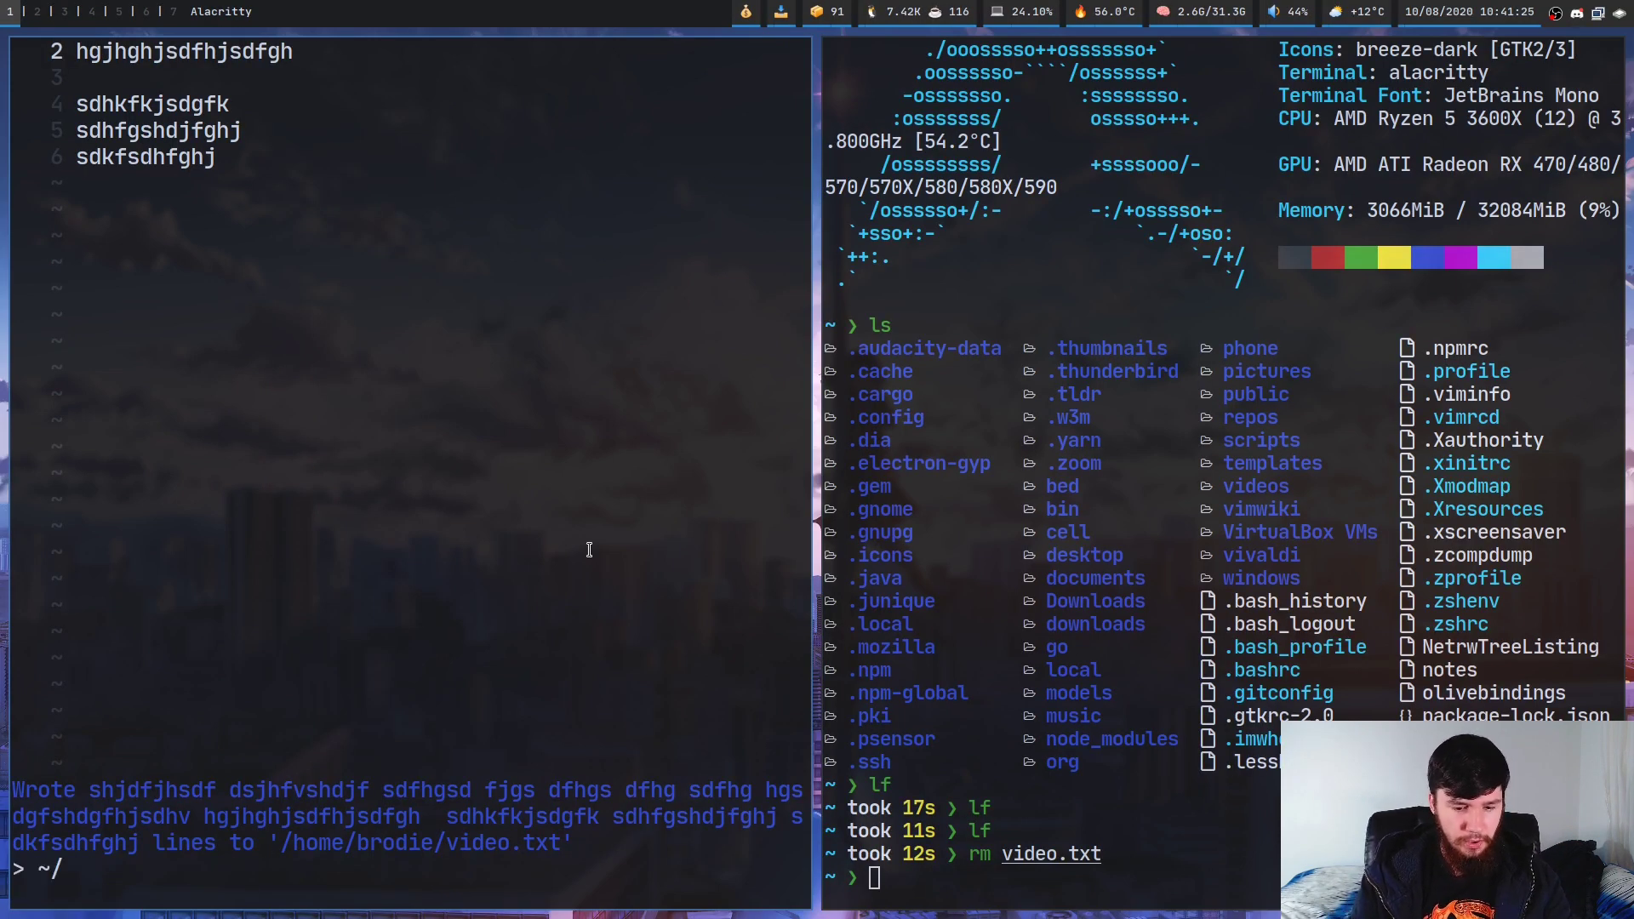
text(video.txt)
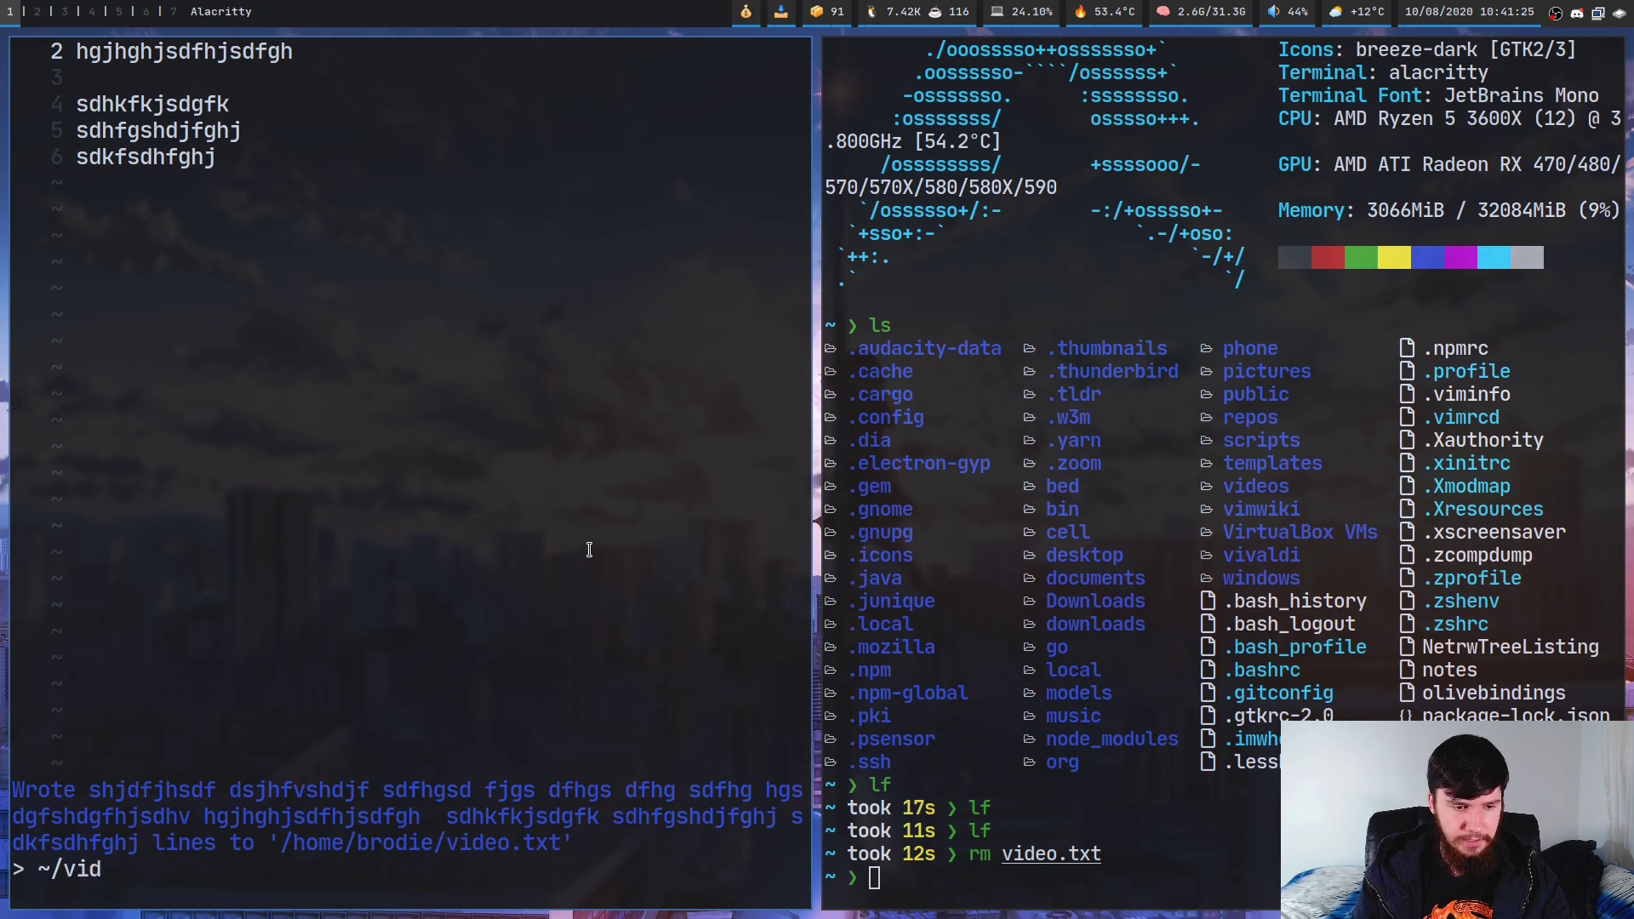
key(Return)
key(ctrl+s)
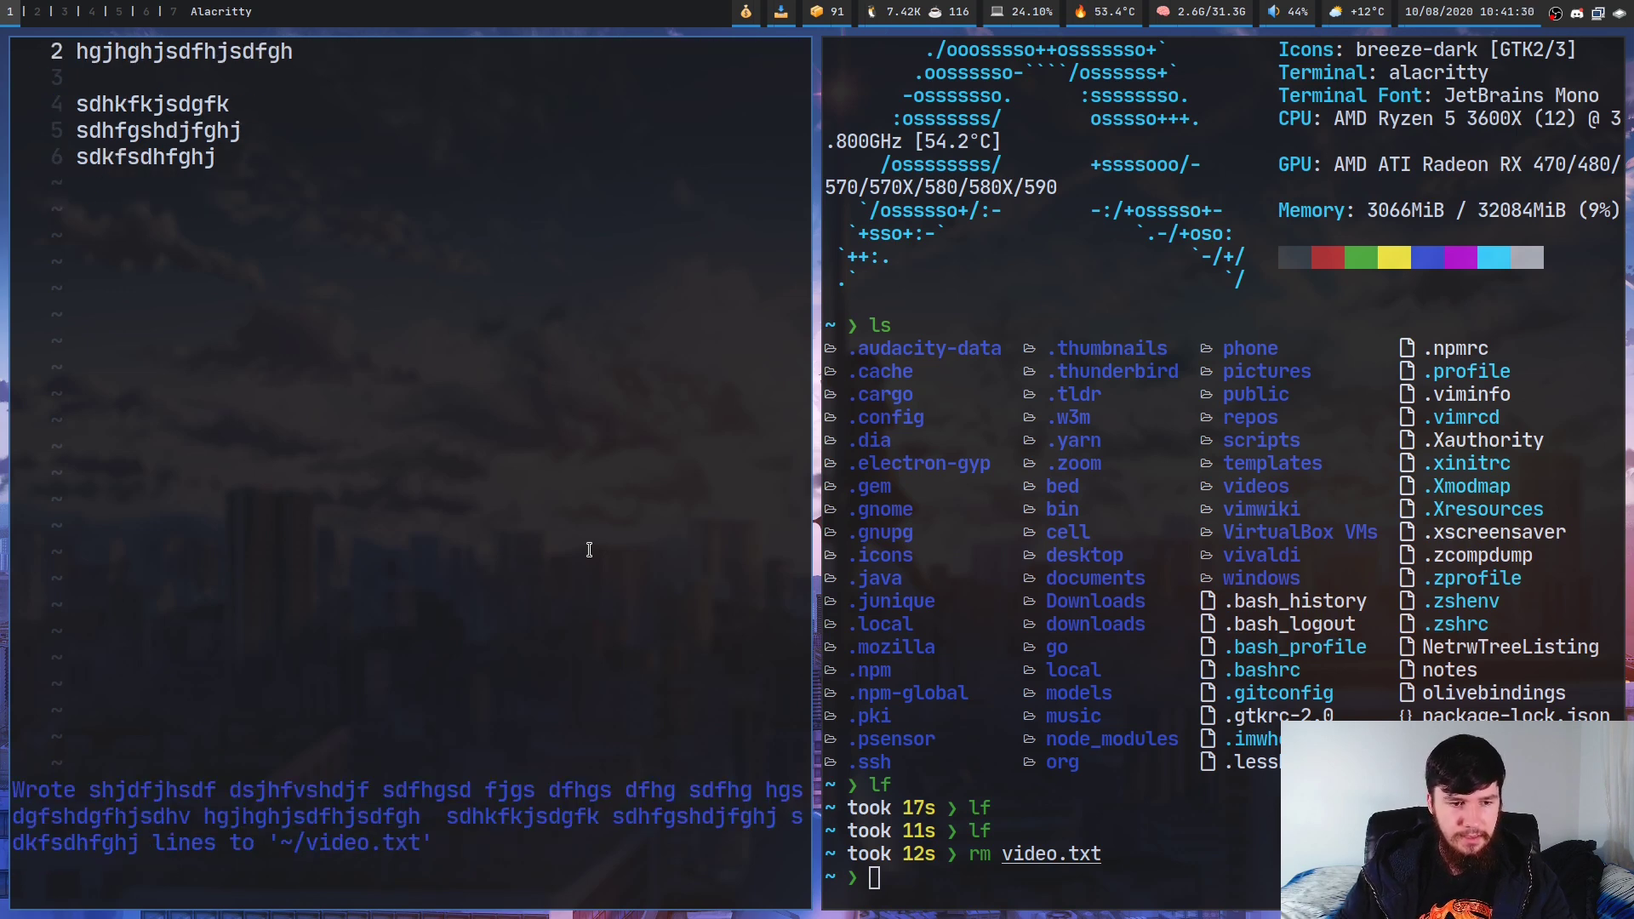
Reopen lf fullscreen in the shell terminal and search the home directory for "video.txt" once more
key(ctrl+q)
text(lf)
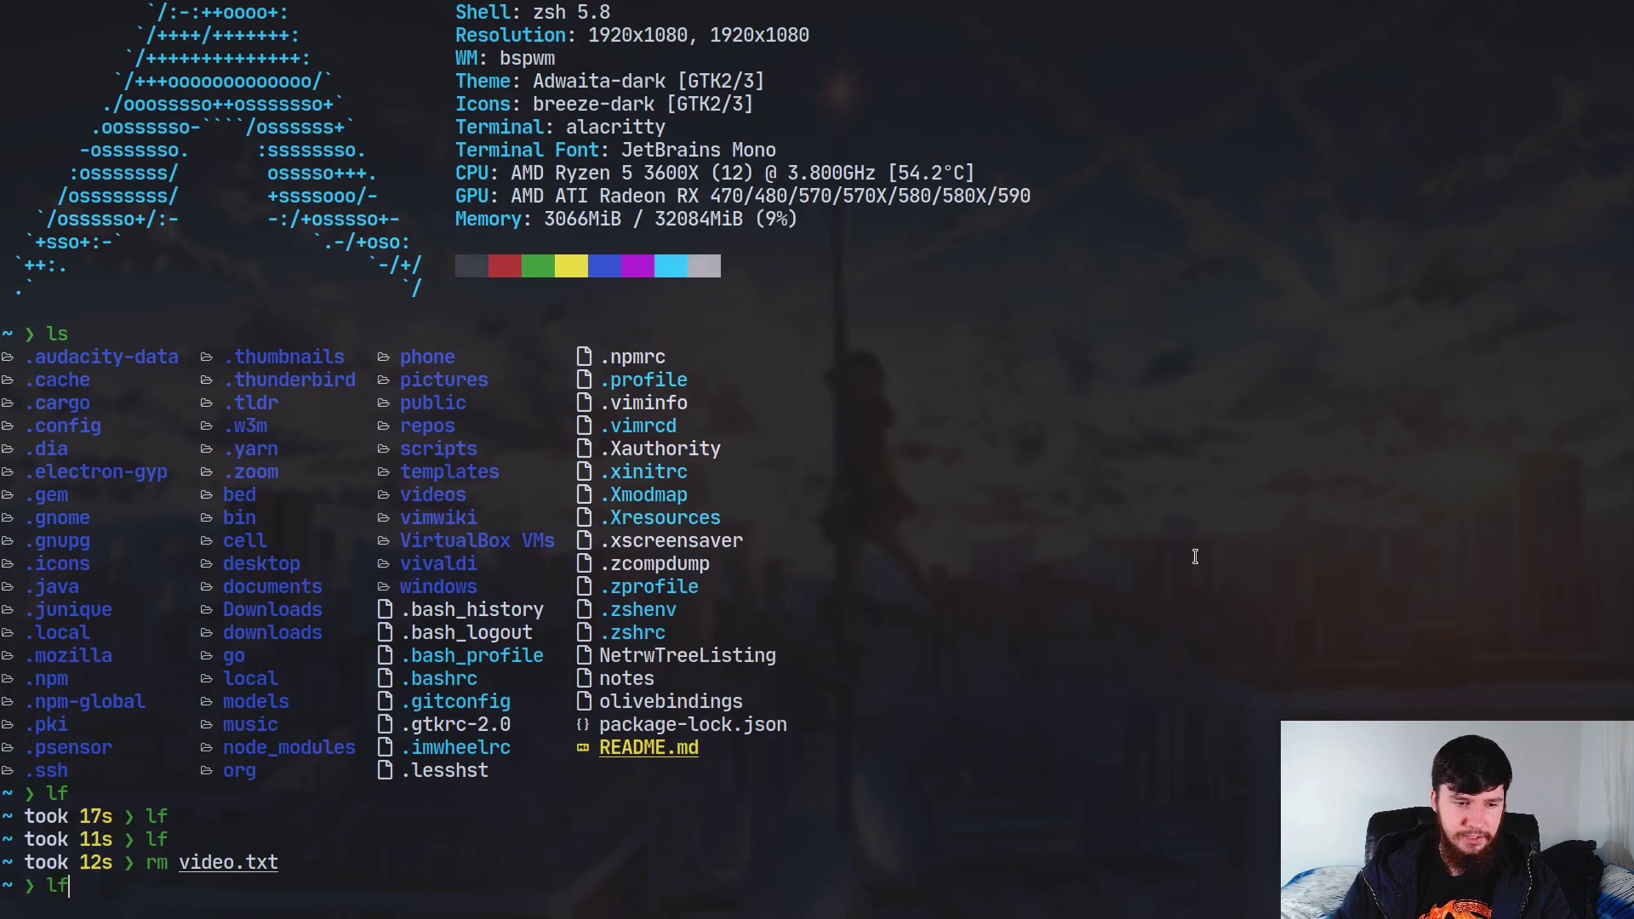
key(Return)
text(/video)
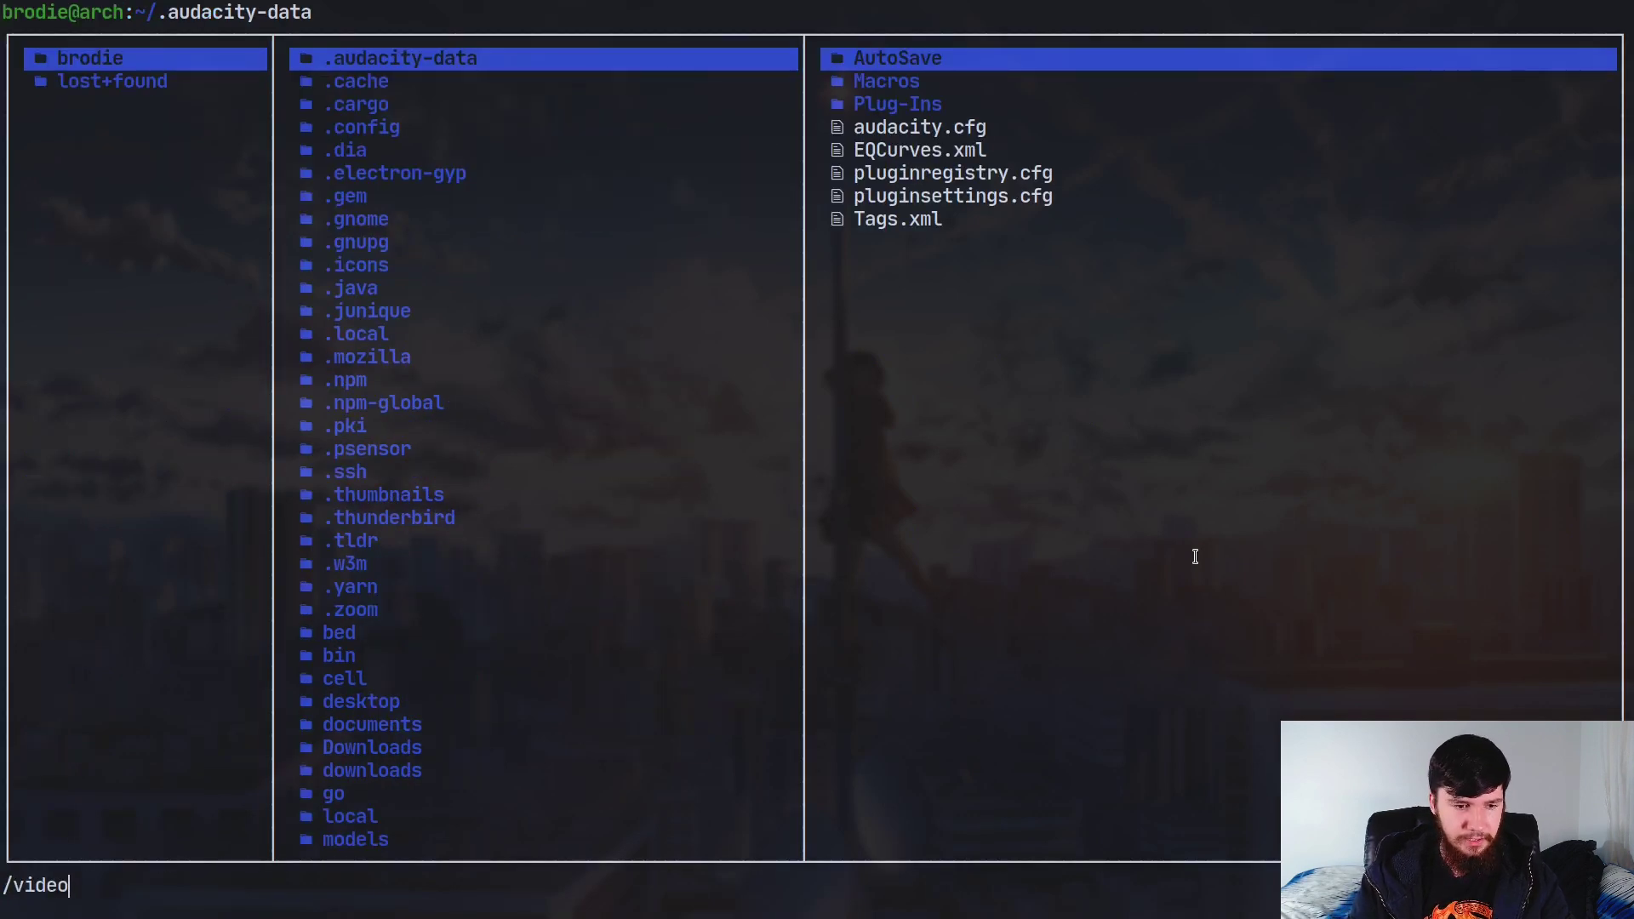
text(.txt)
key(Return)
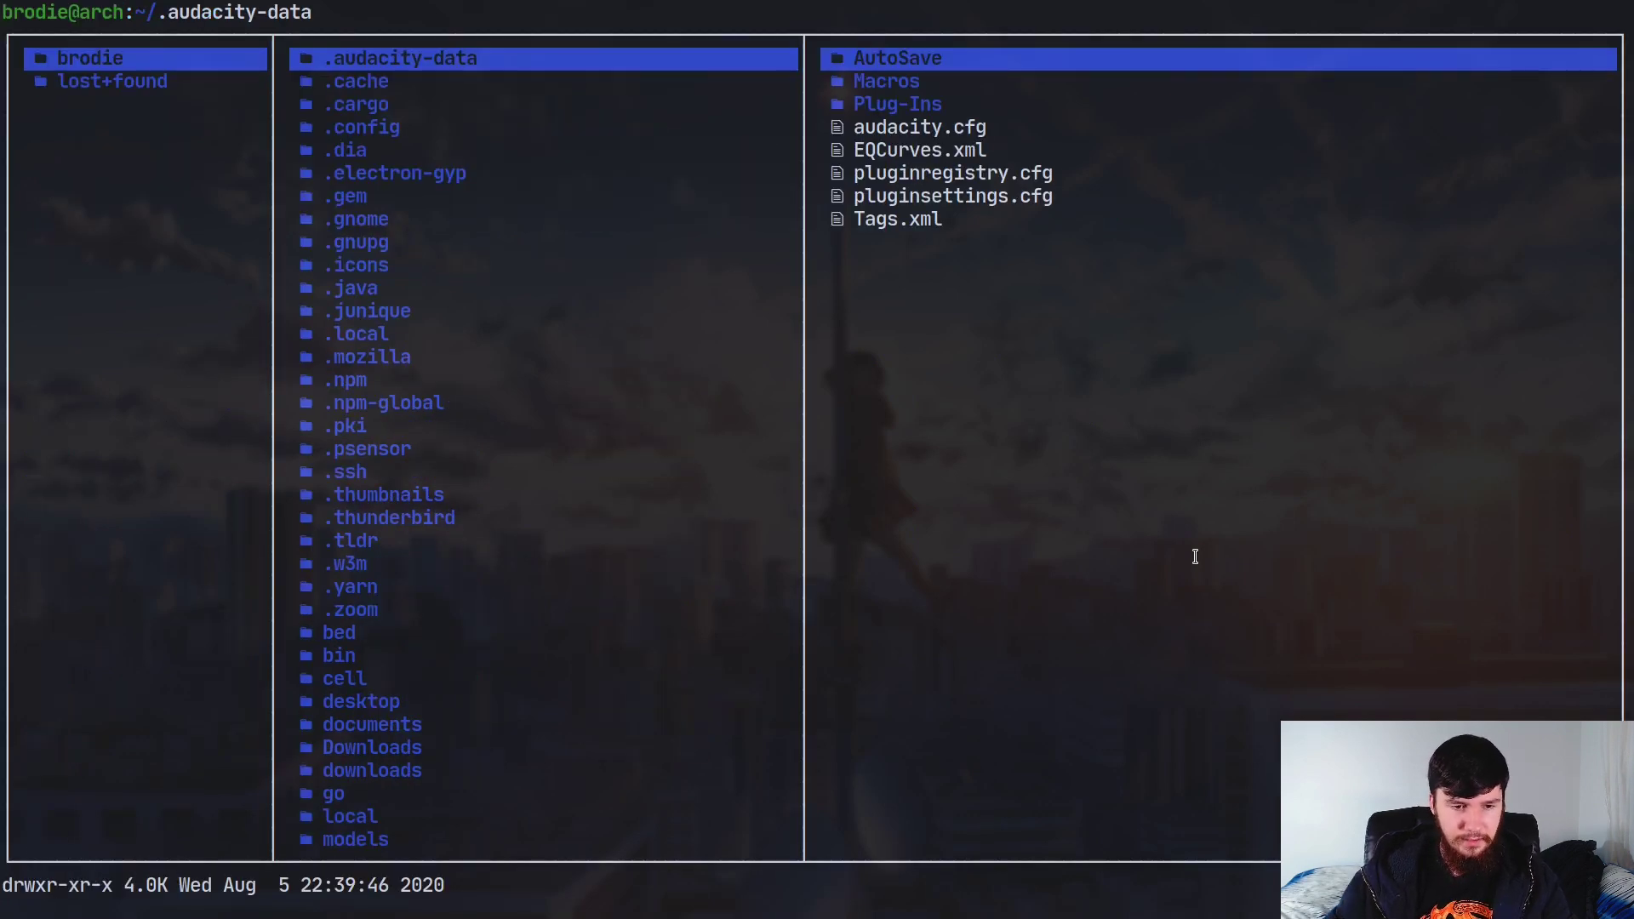
Enlarge the text in the lf terminal by two levels, take it out of fullscreen, and make the editor's terminal fullscreen
key(ctrl+equal)
key(ctrl+equal)
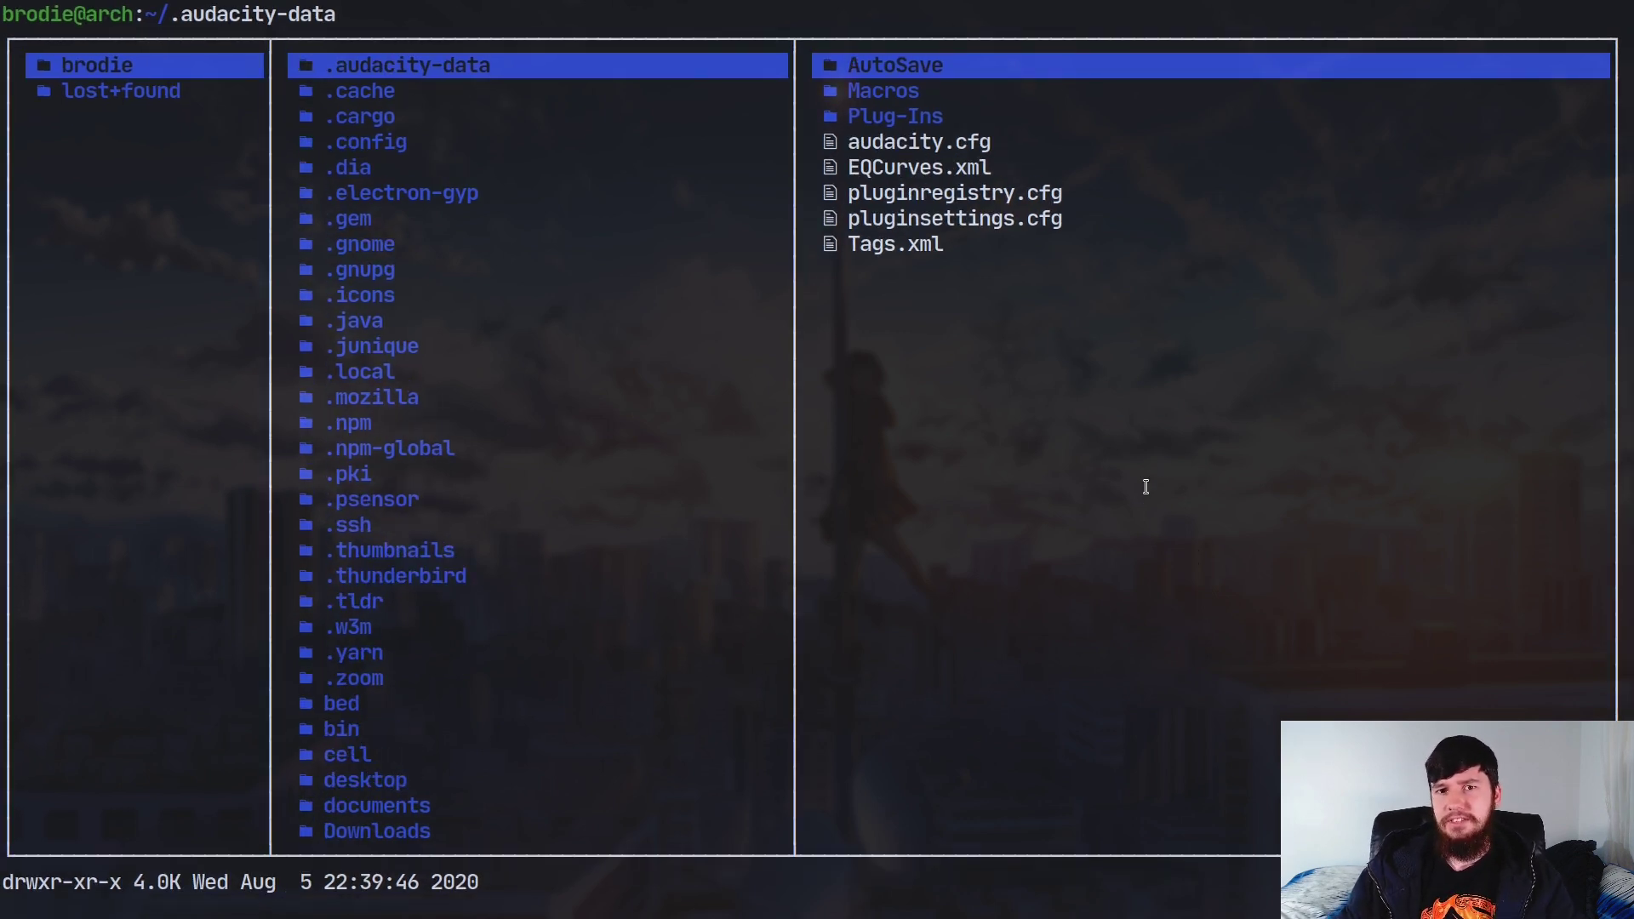
key(super+f)
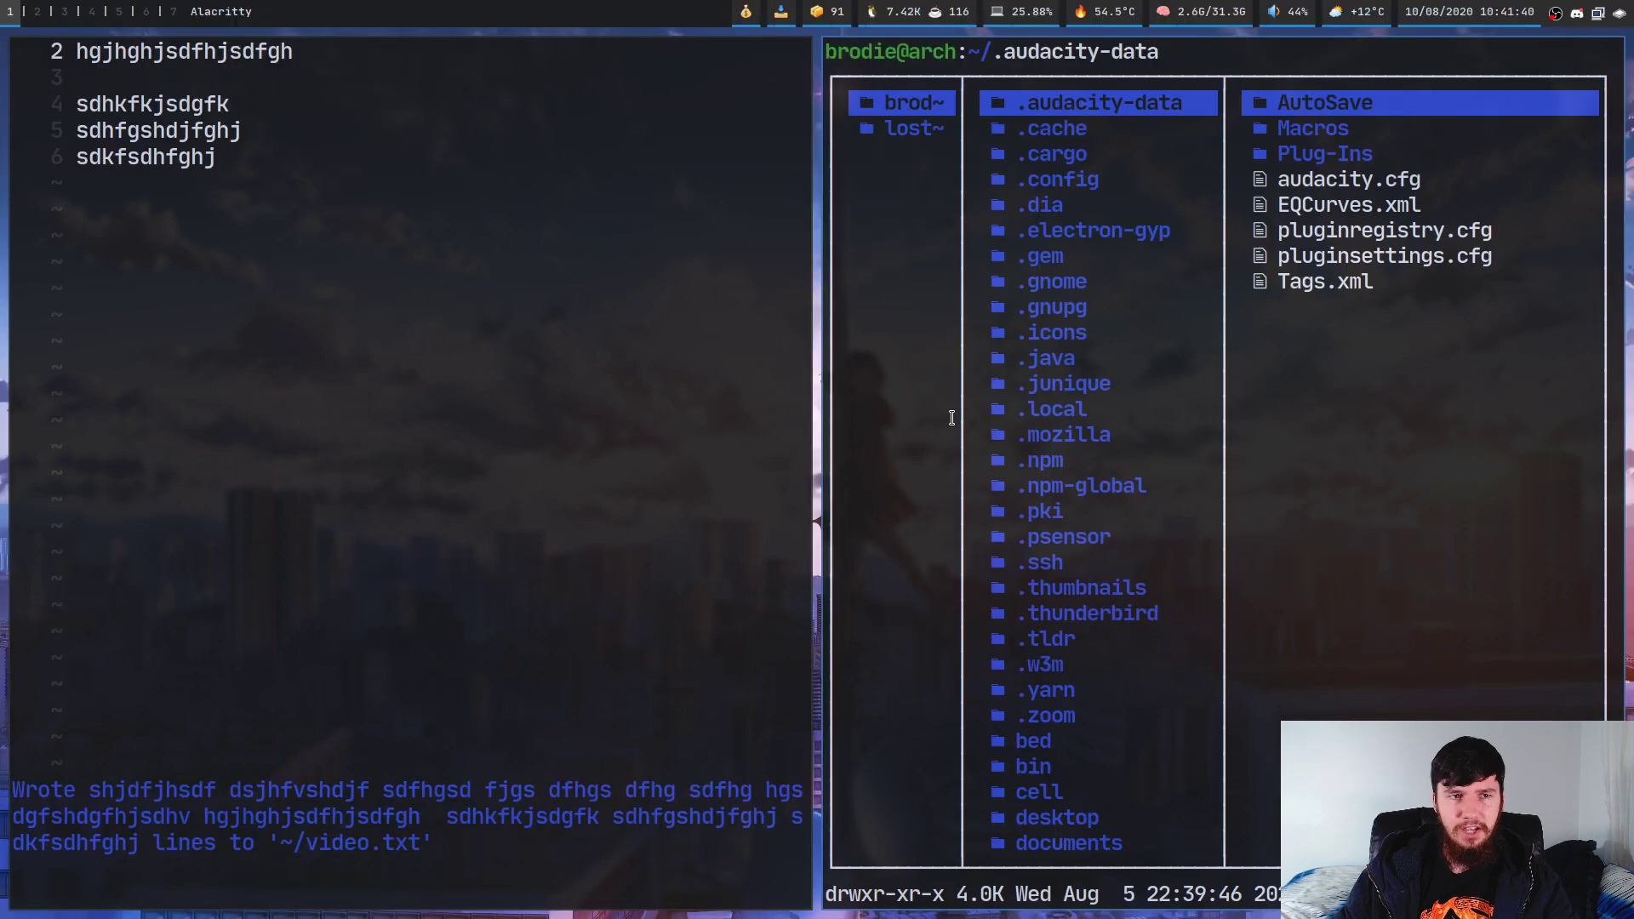
key(super+f)
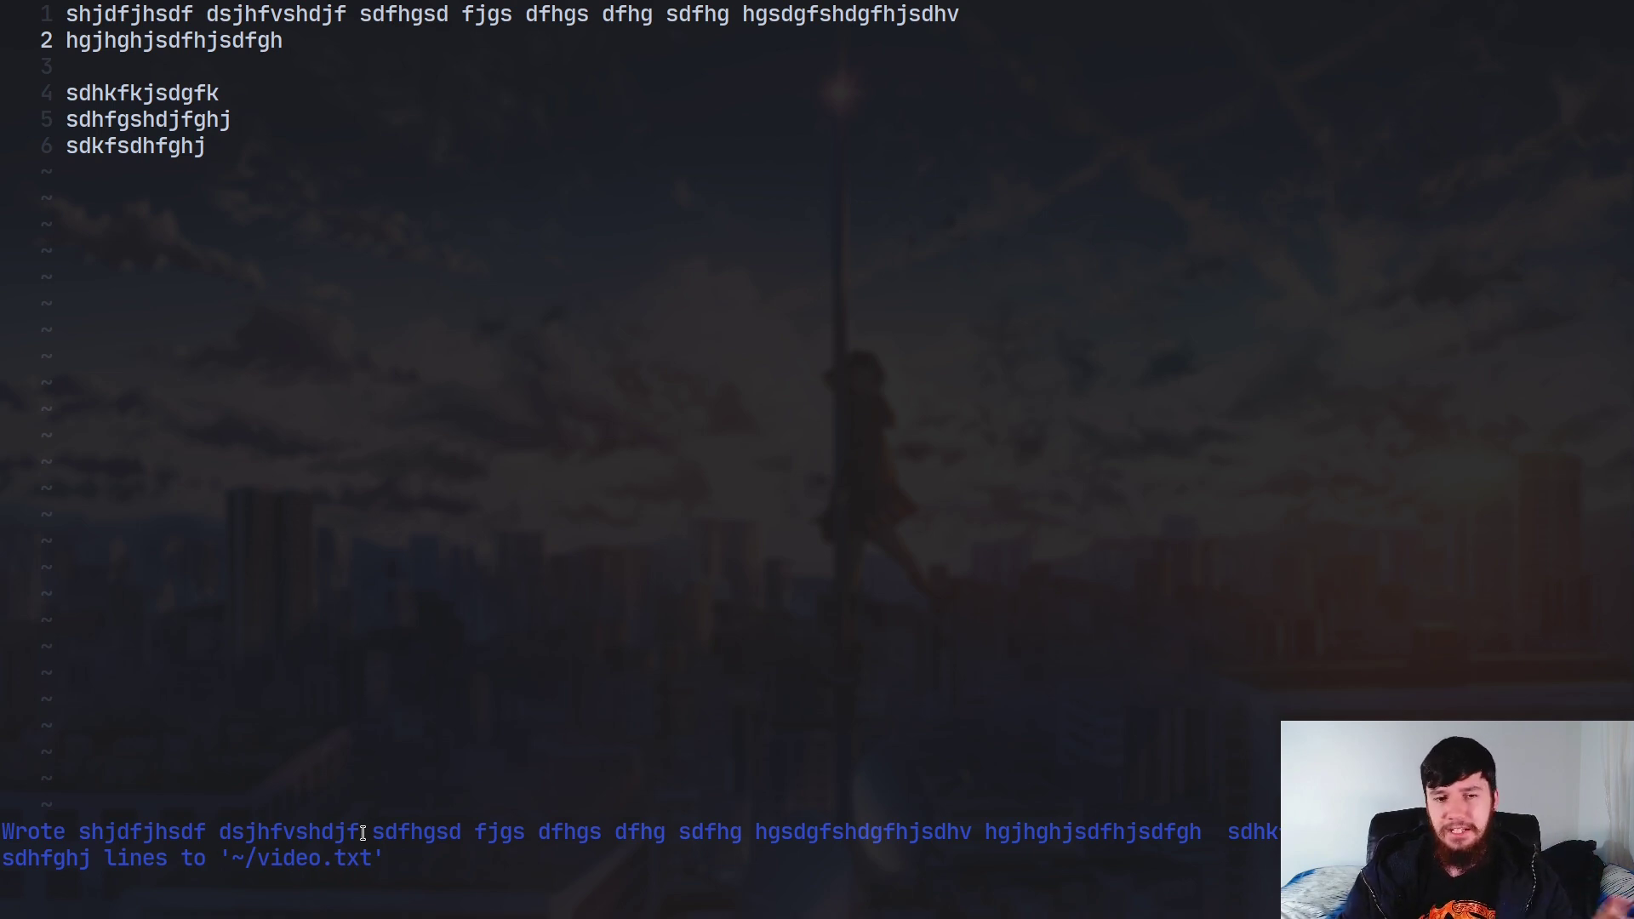
Set the editor's file path to the relative name video.txt and save the file
key(colon)
text(video.txt)
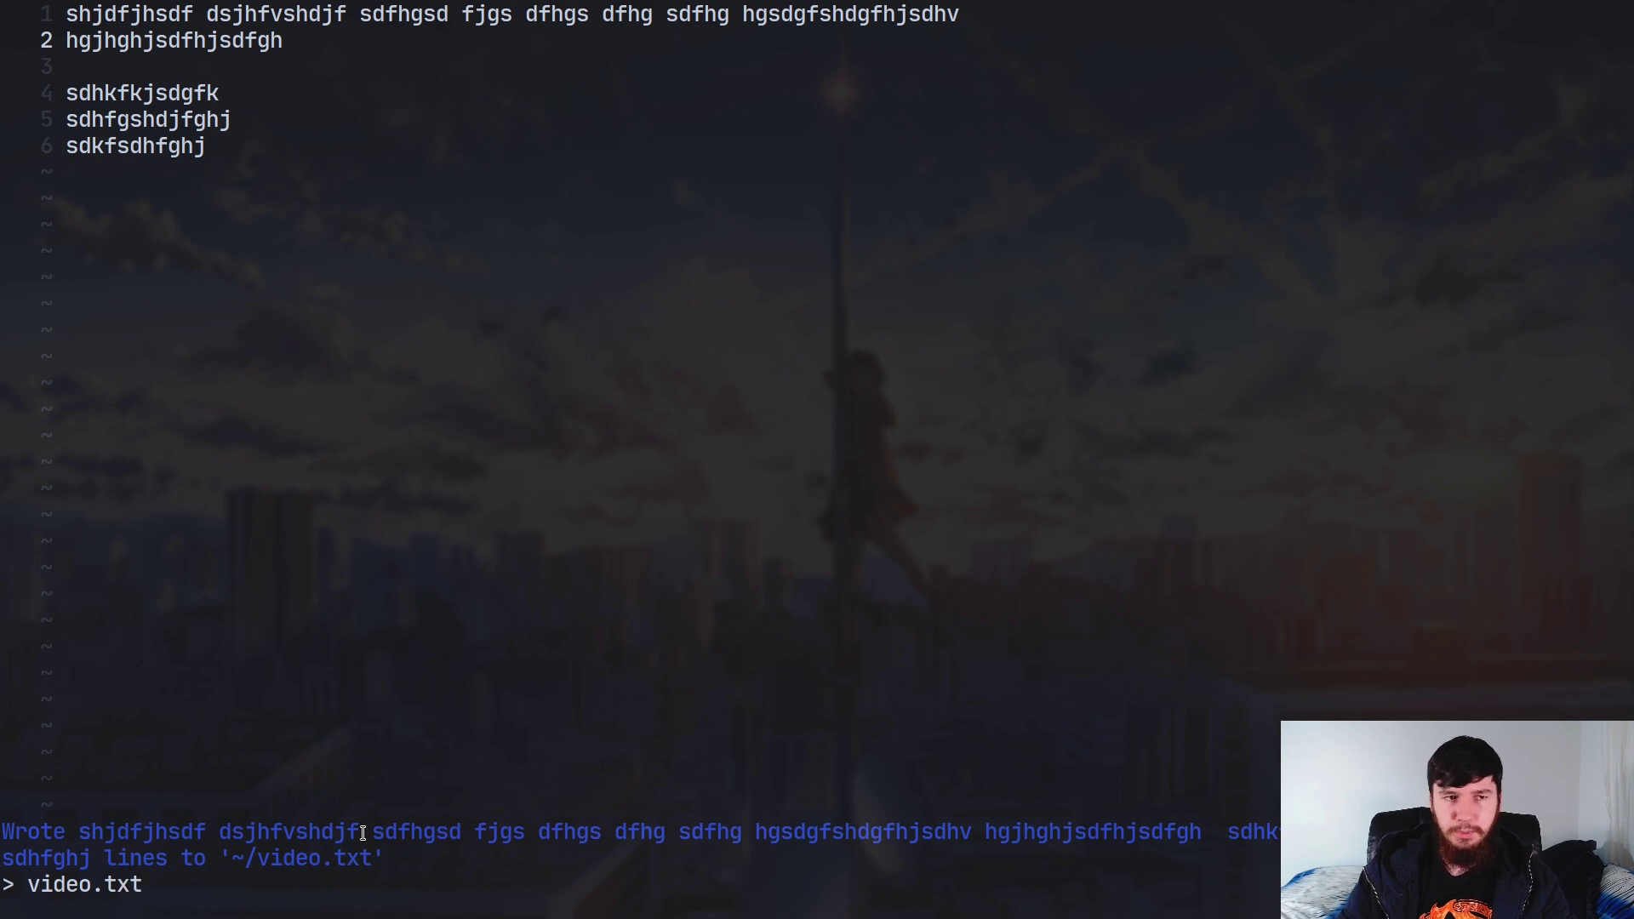
key(Return)
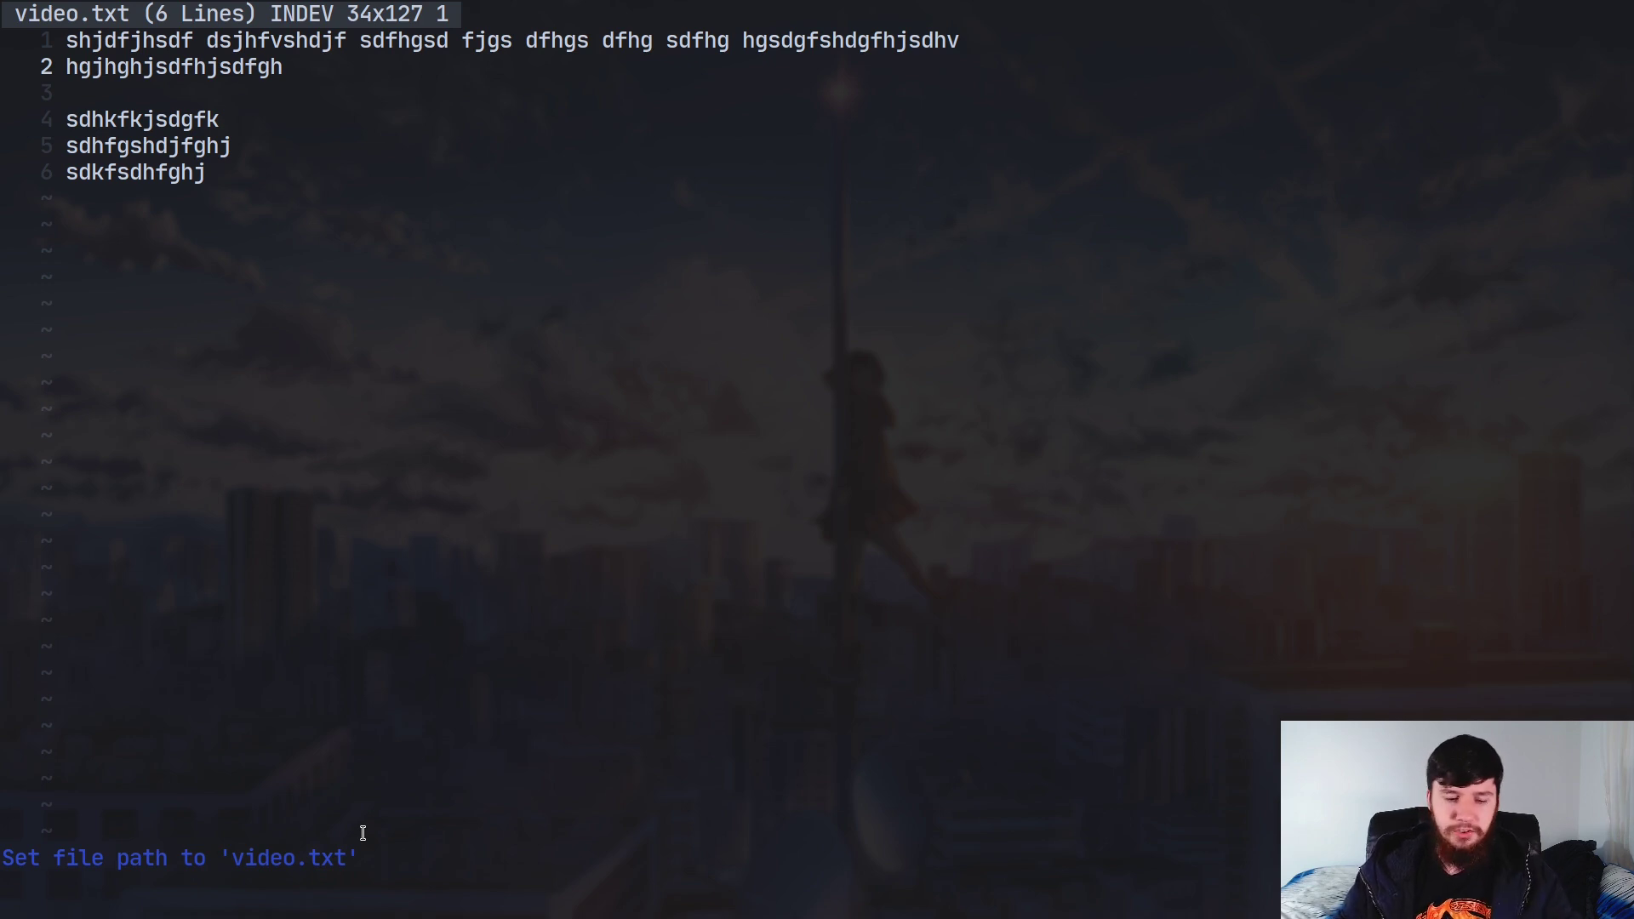
key(ctrl+s)
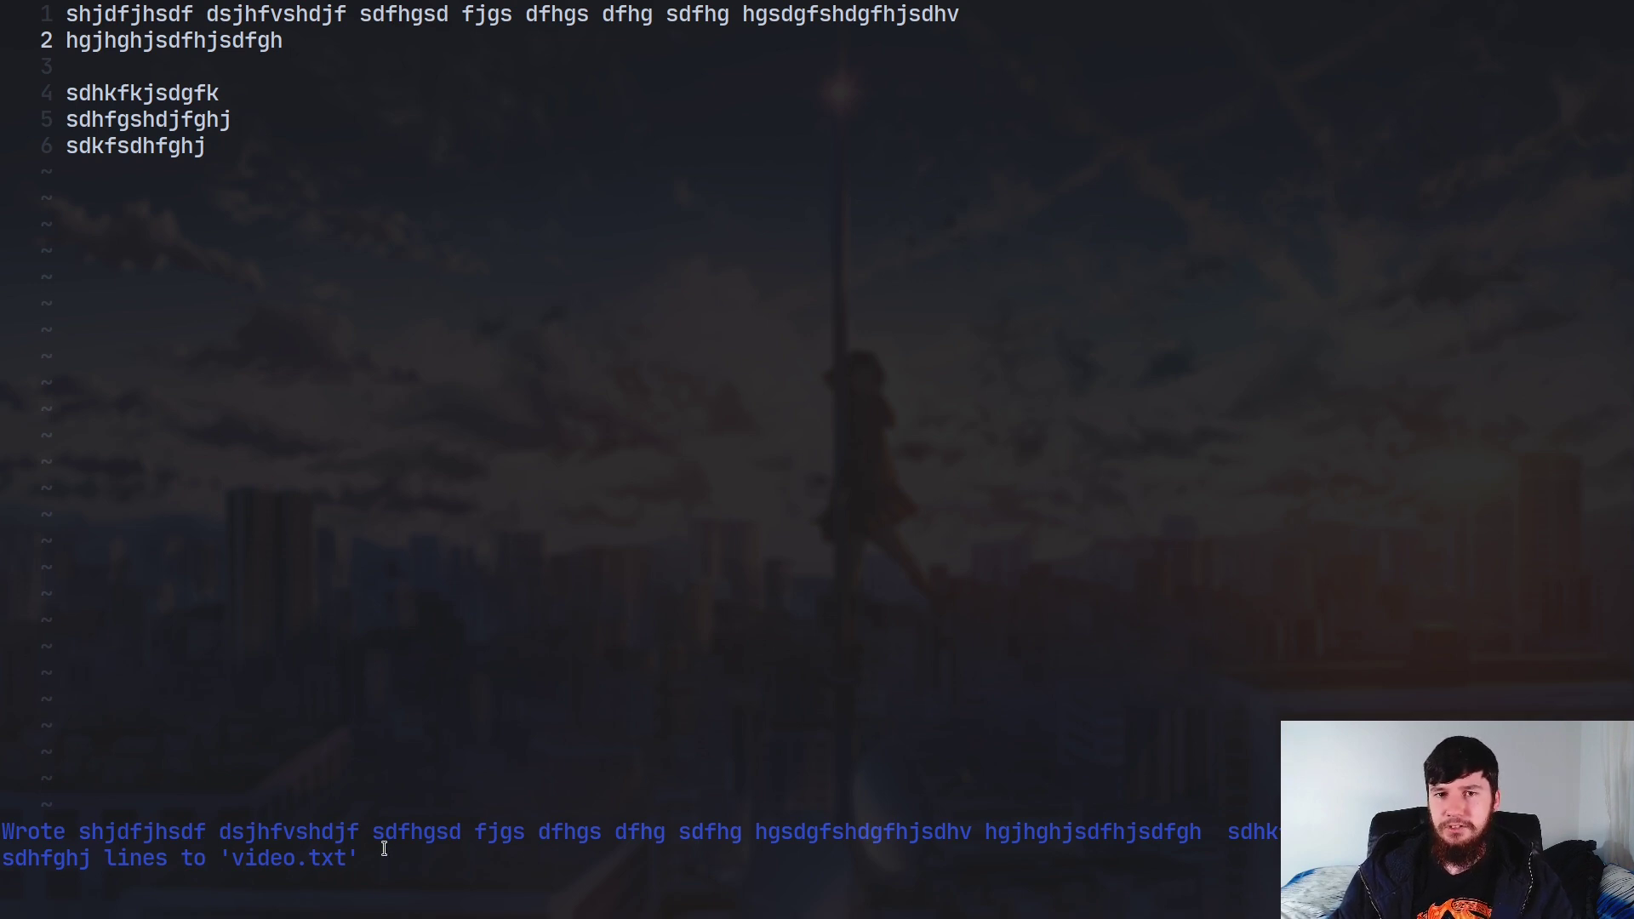
Quit the editor, start bed from the shell without a file name, and quit it again
key(ctrl+q)
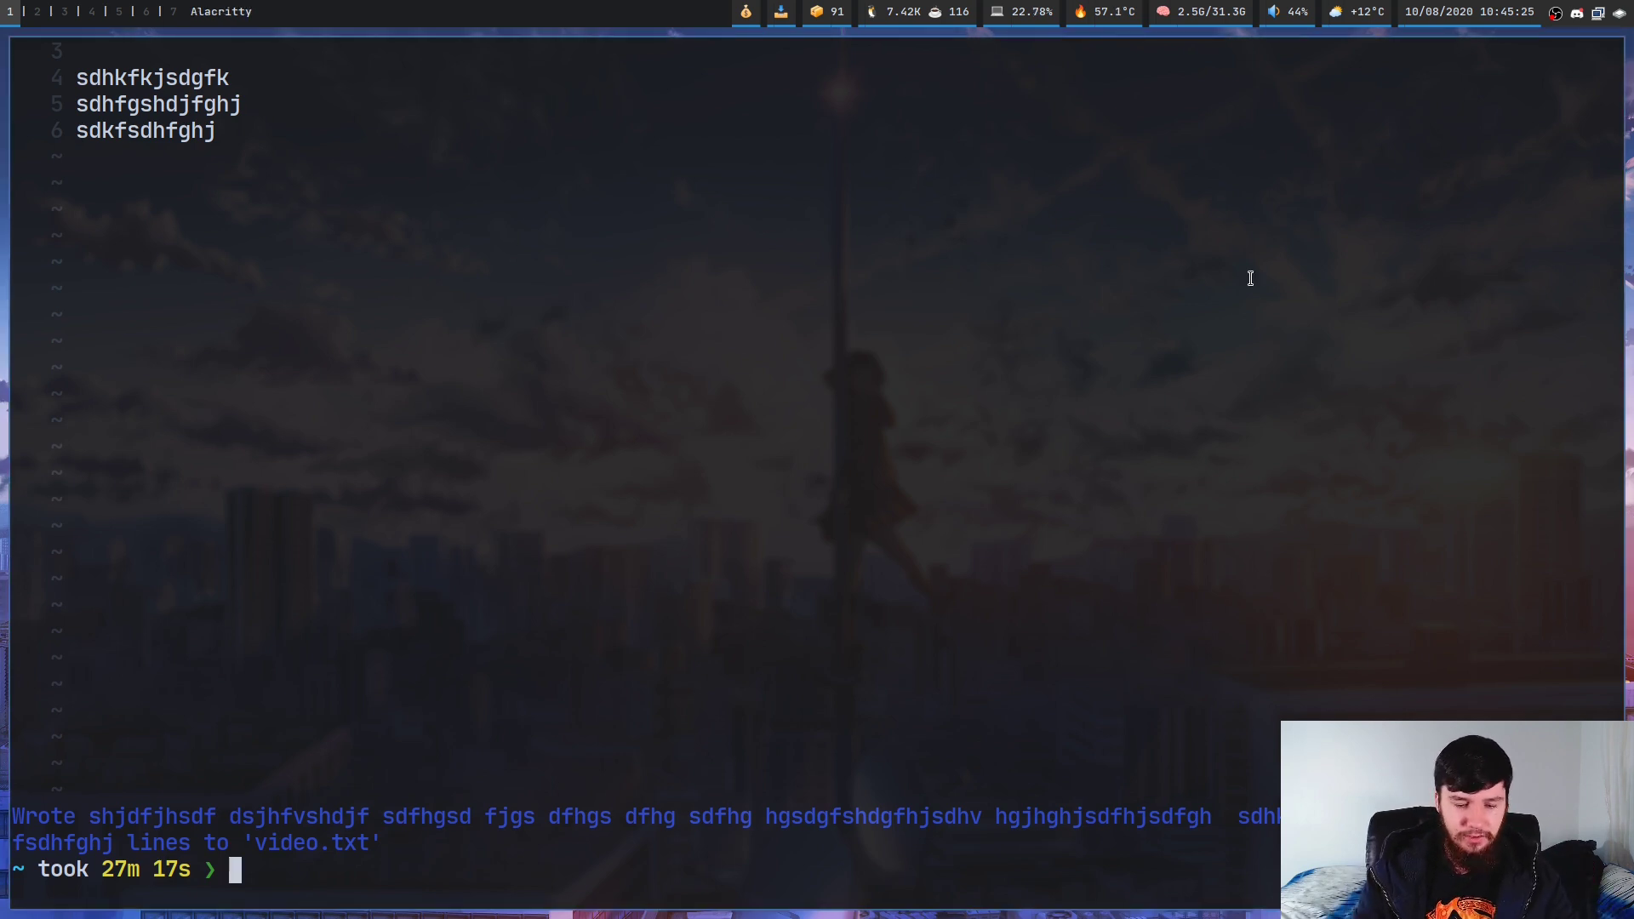
text(bed)
key(Return)
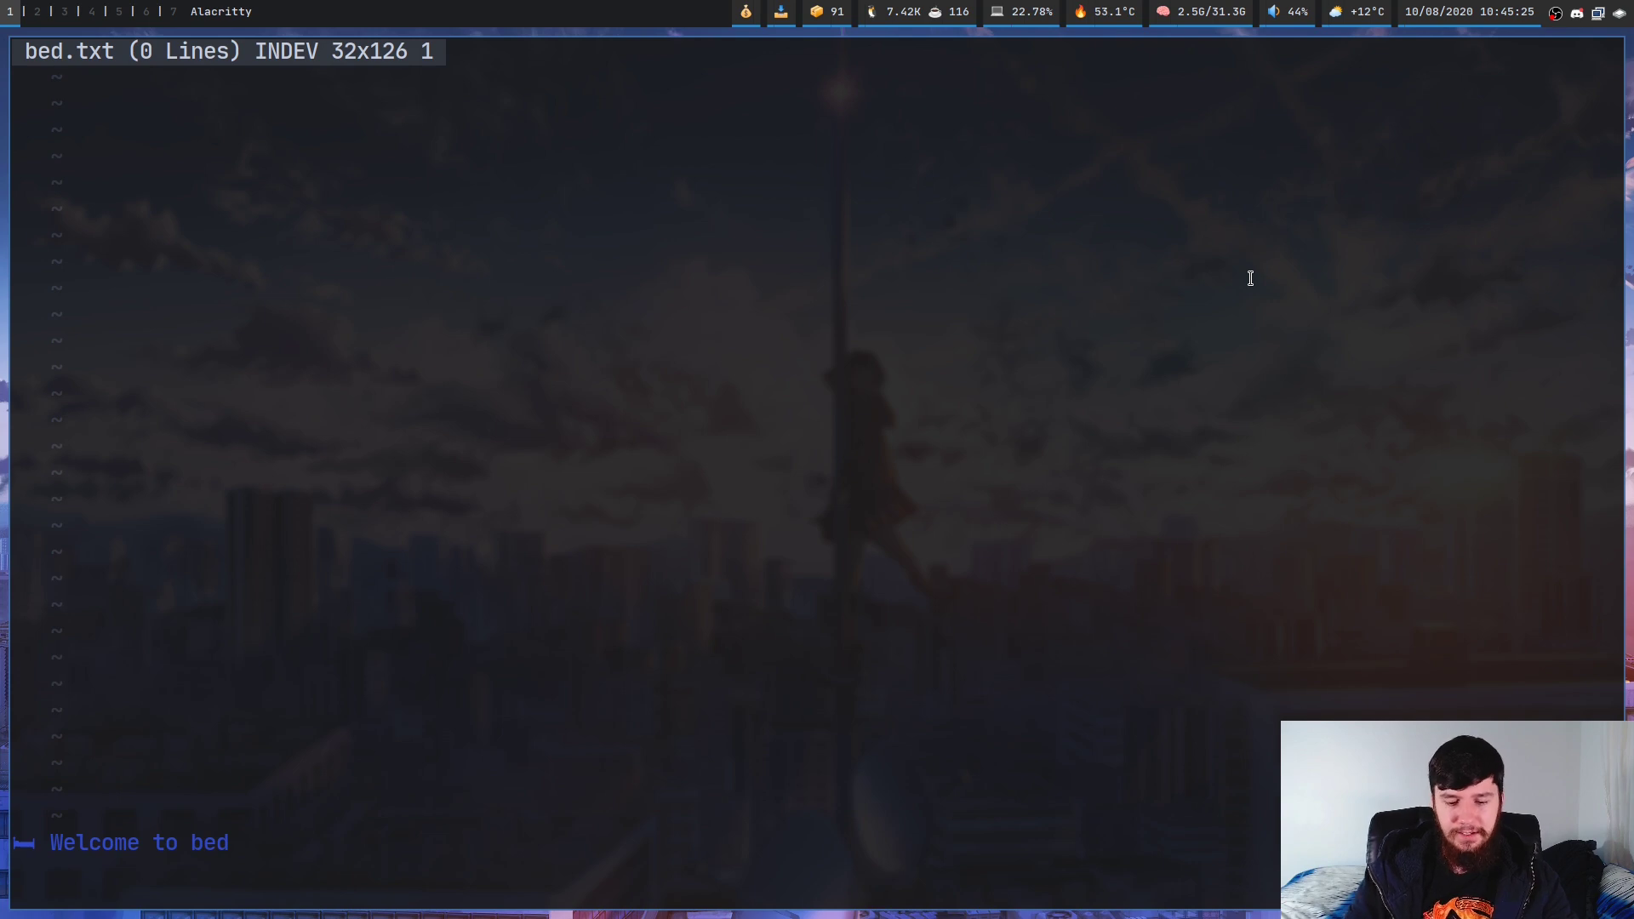
text(q)
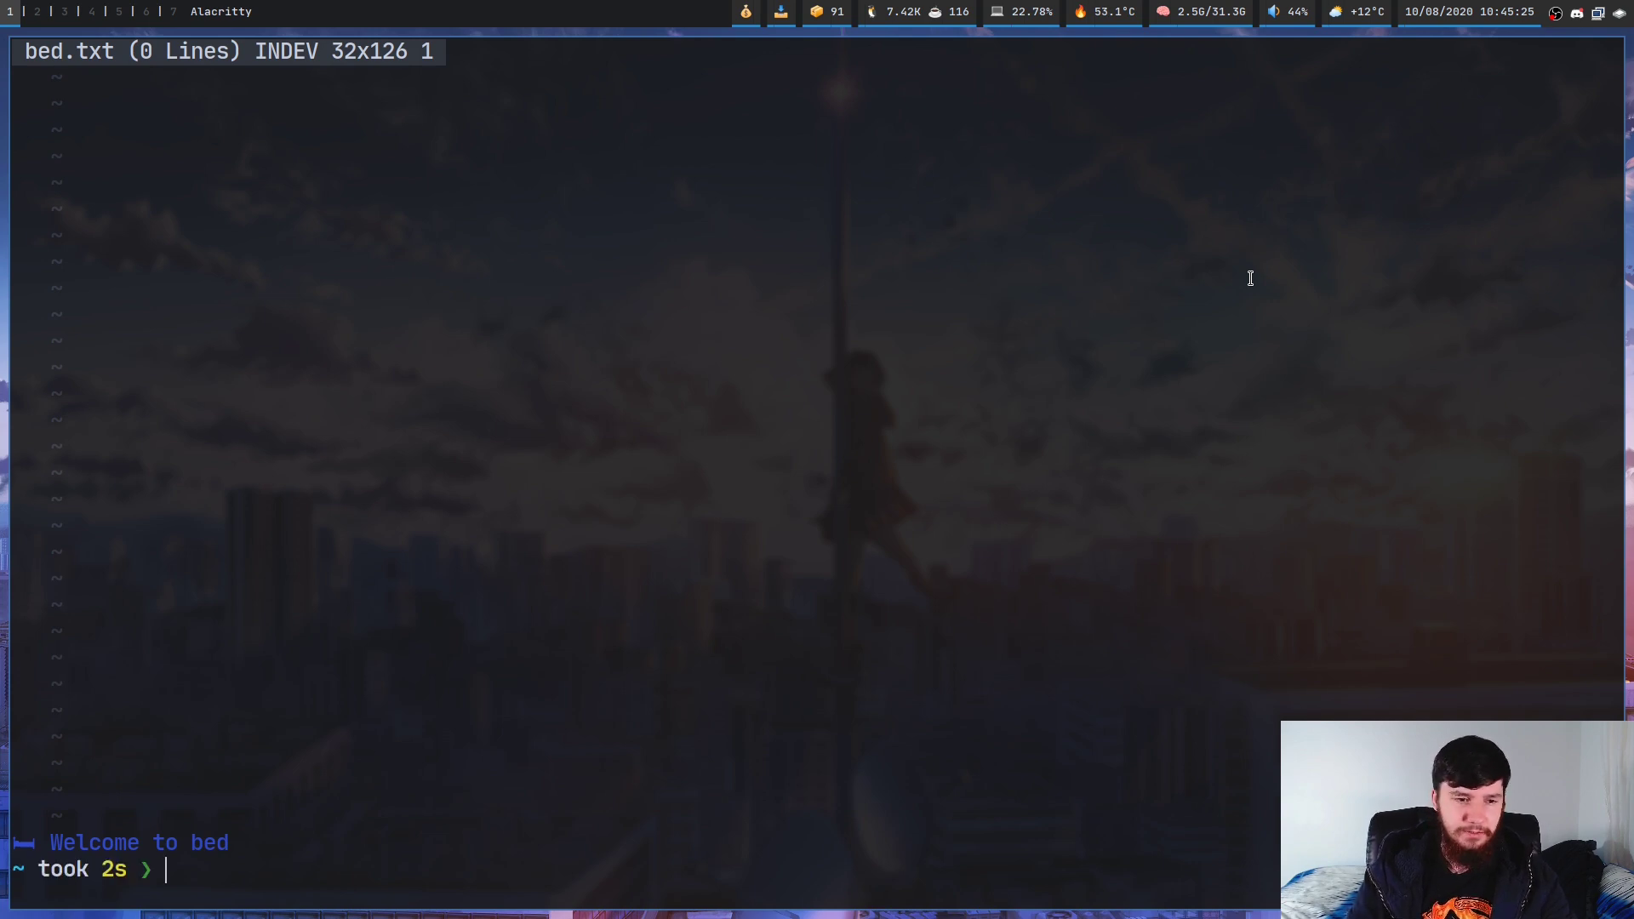
Open video.txt in bed by passing it as an argument on the shell command line
text(bed vide)
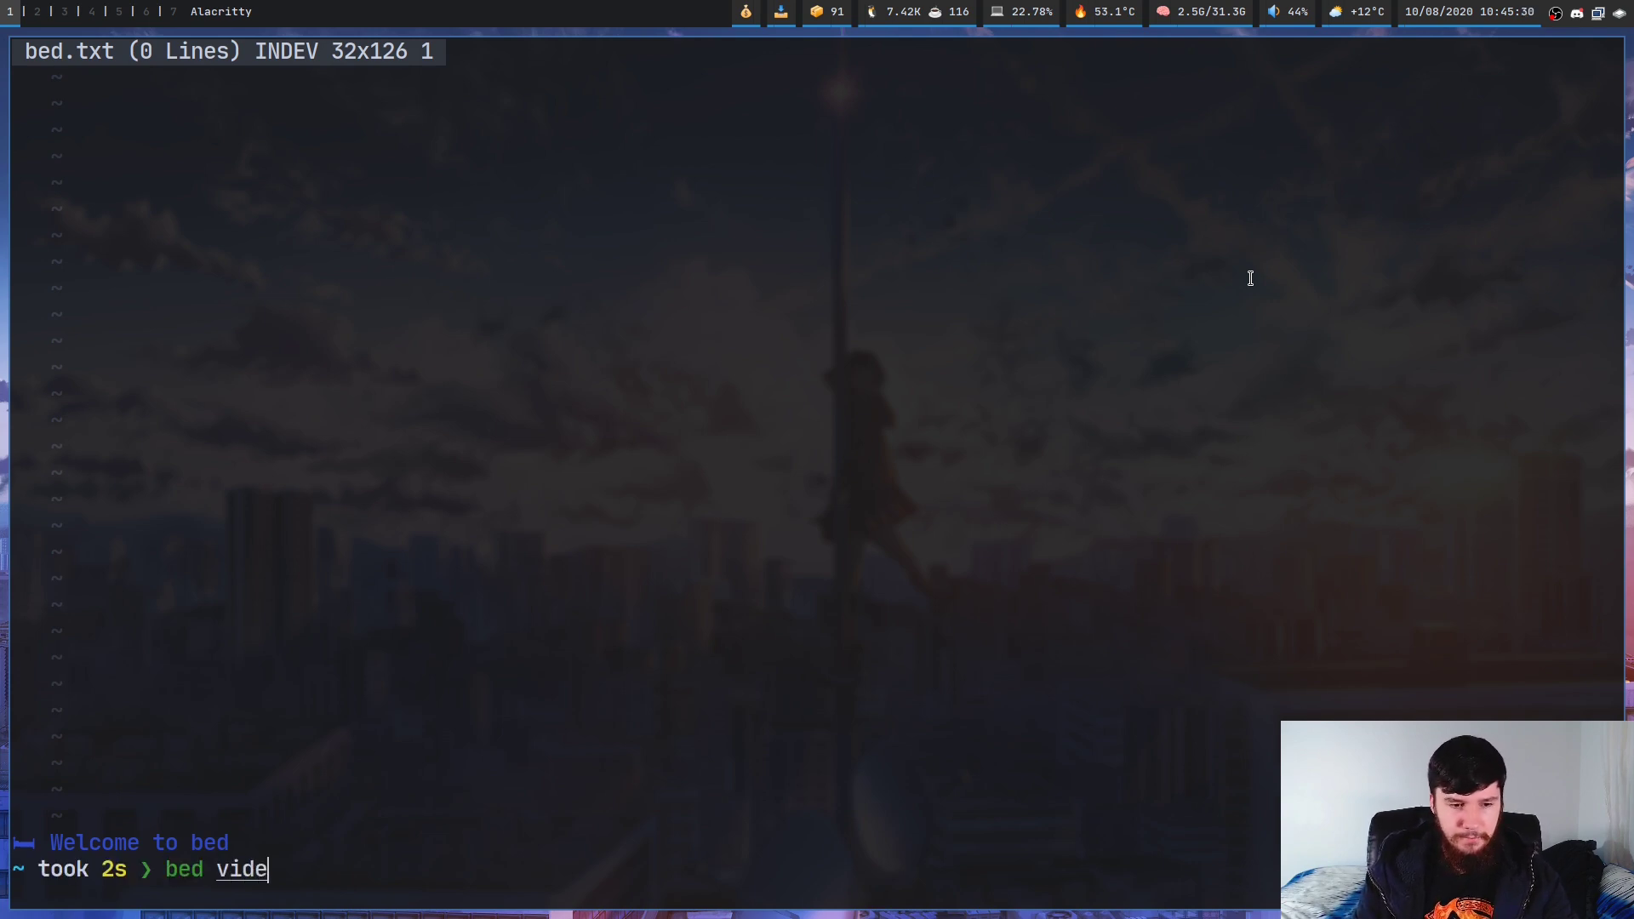
text(o.txt)
key(Return)
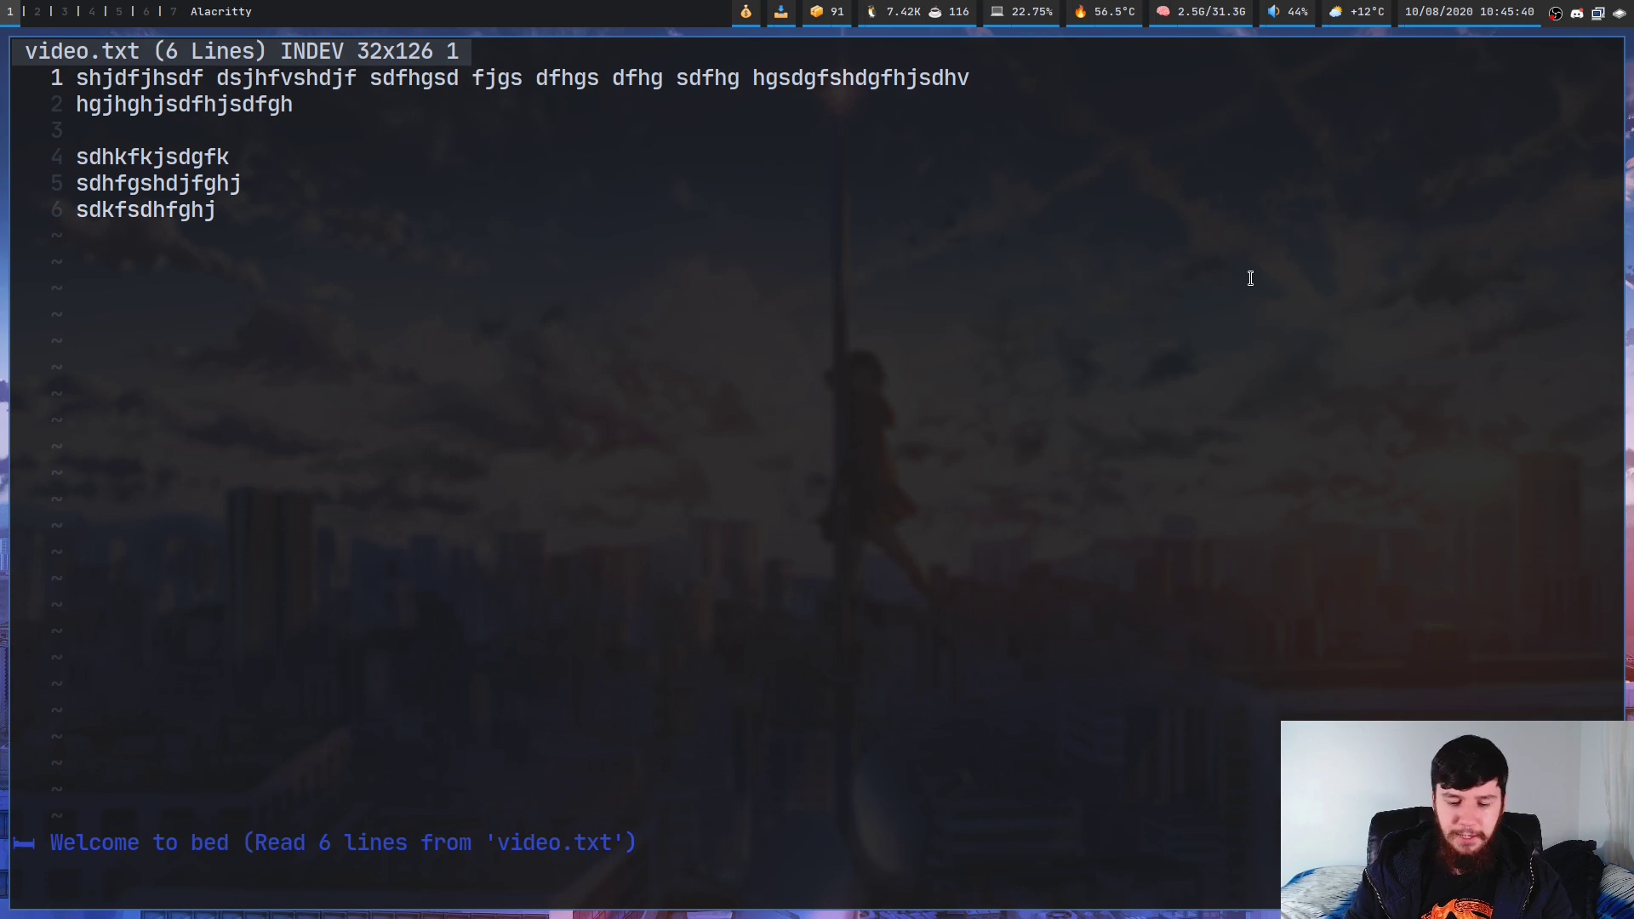
Restart bed without a file name and try to load video.txt from the editor's own prompt
text(qbed)
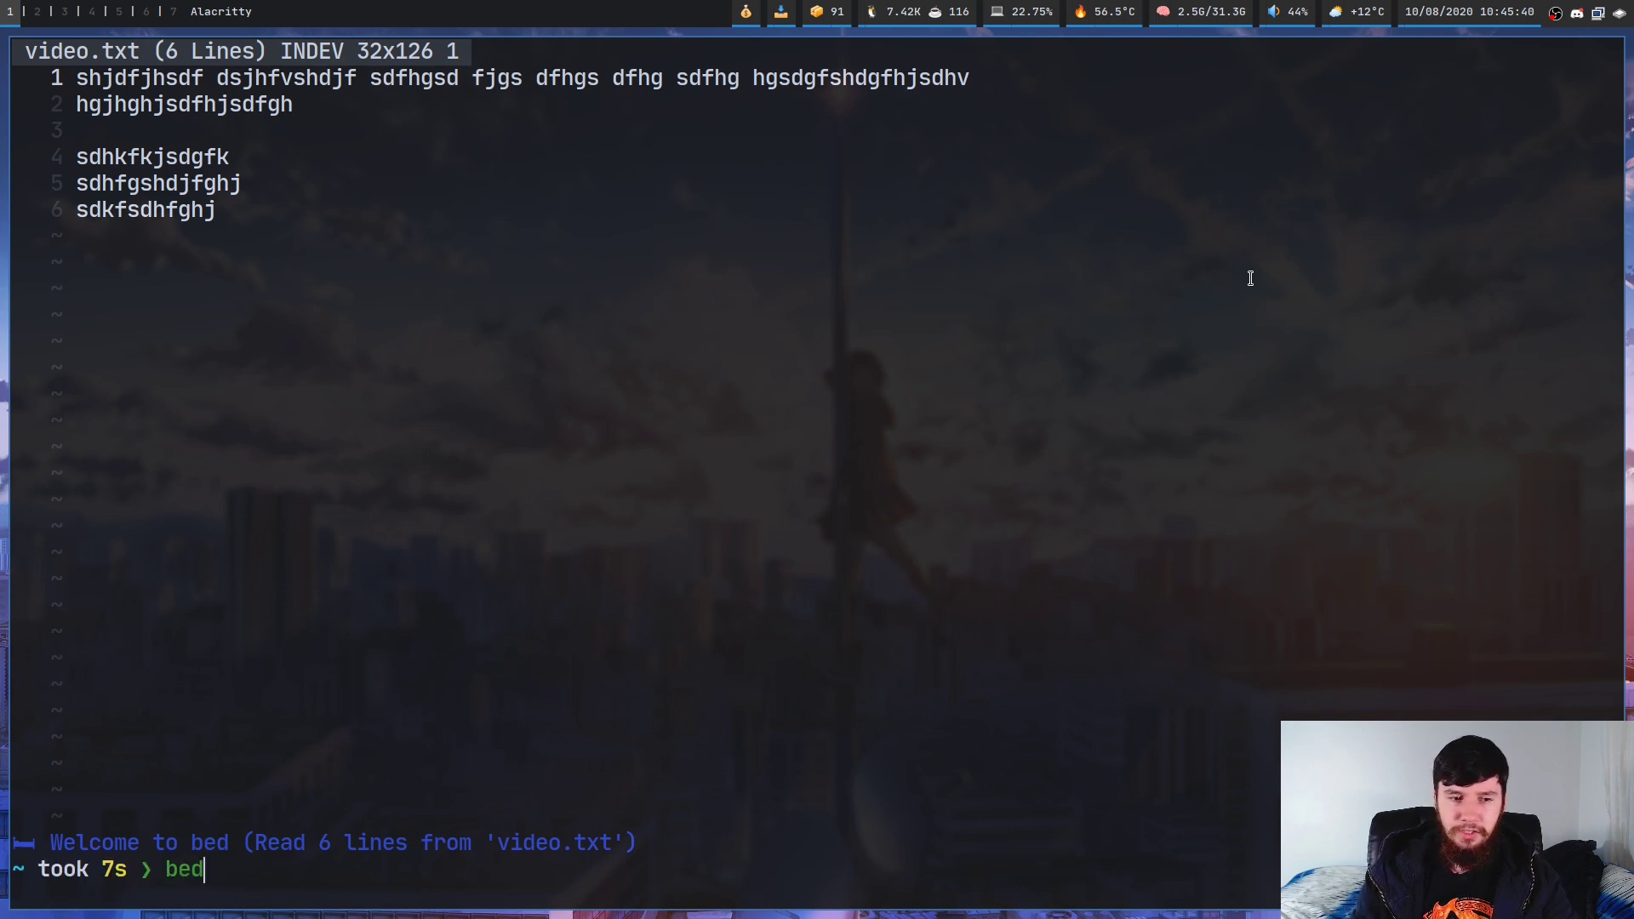
key(Return)
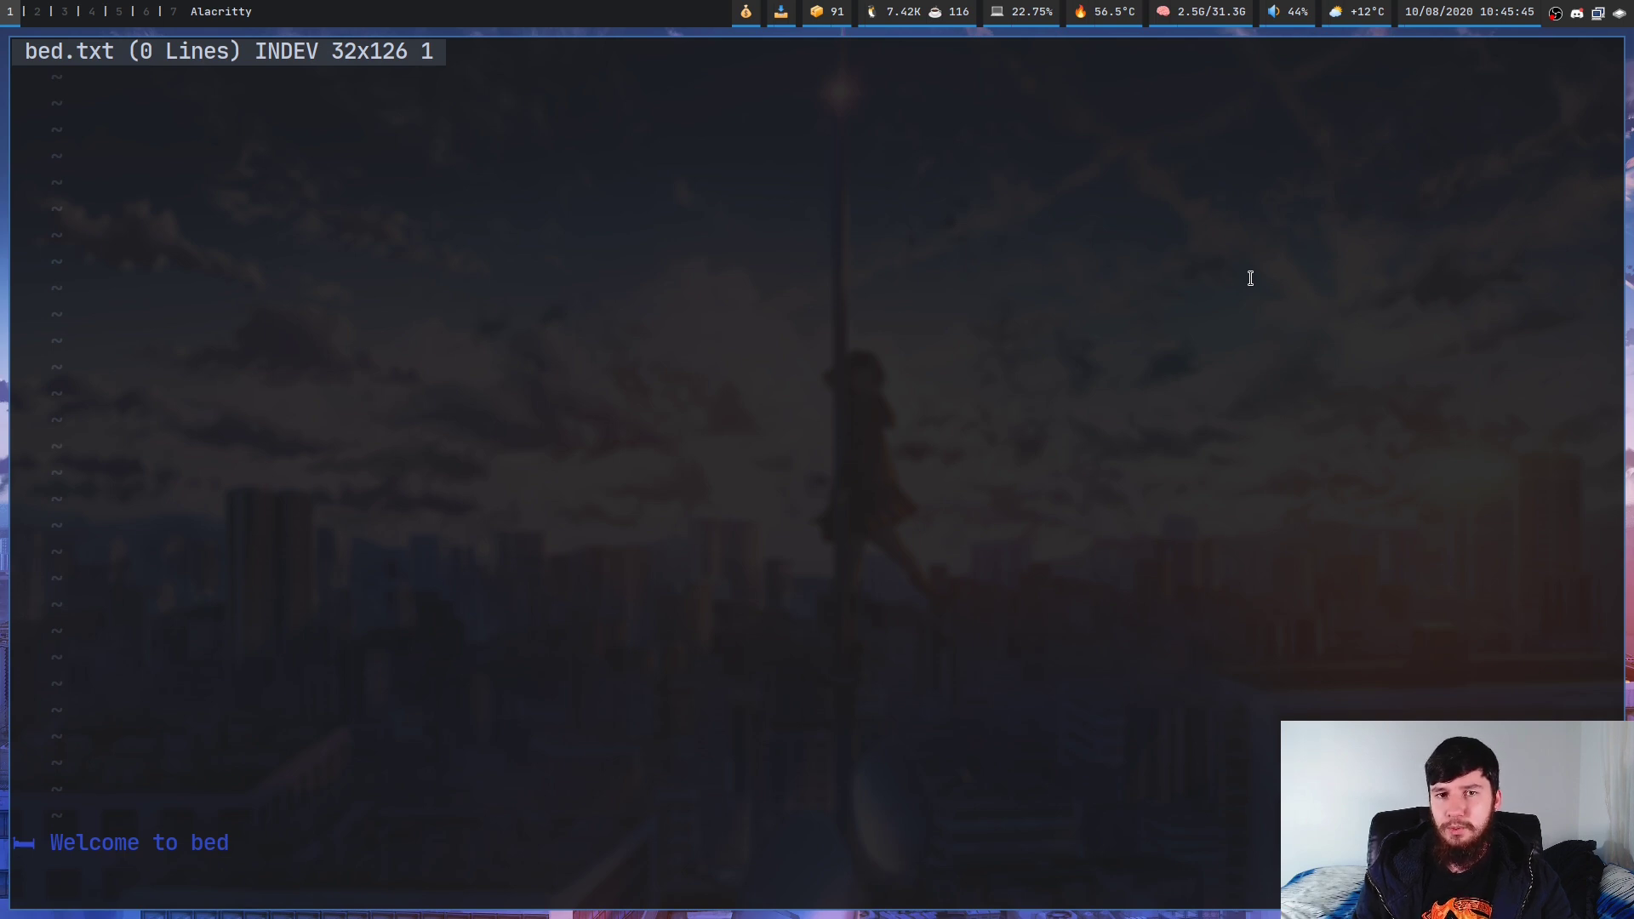
key(Escape)
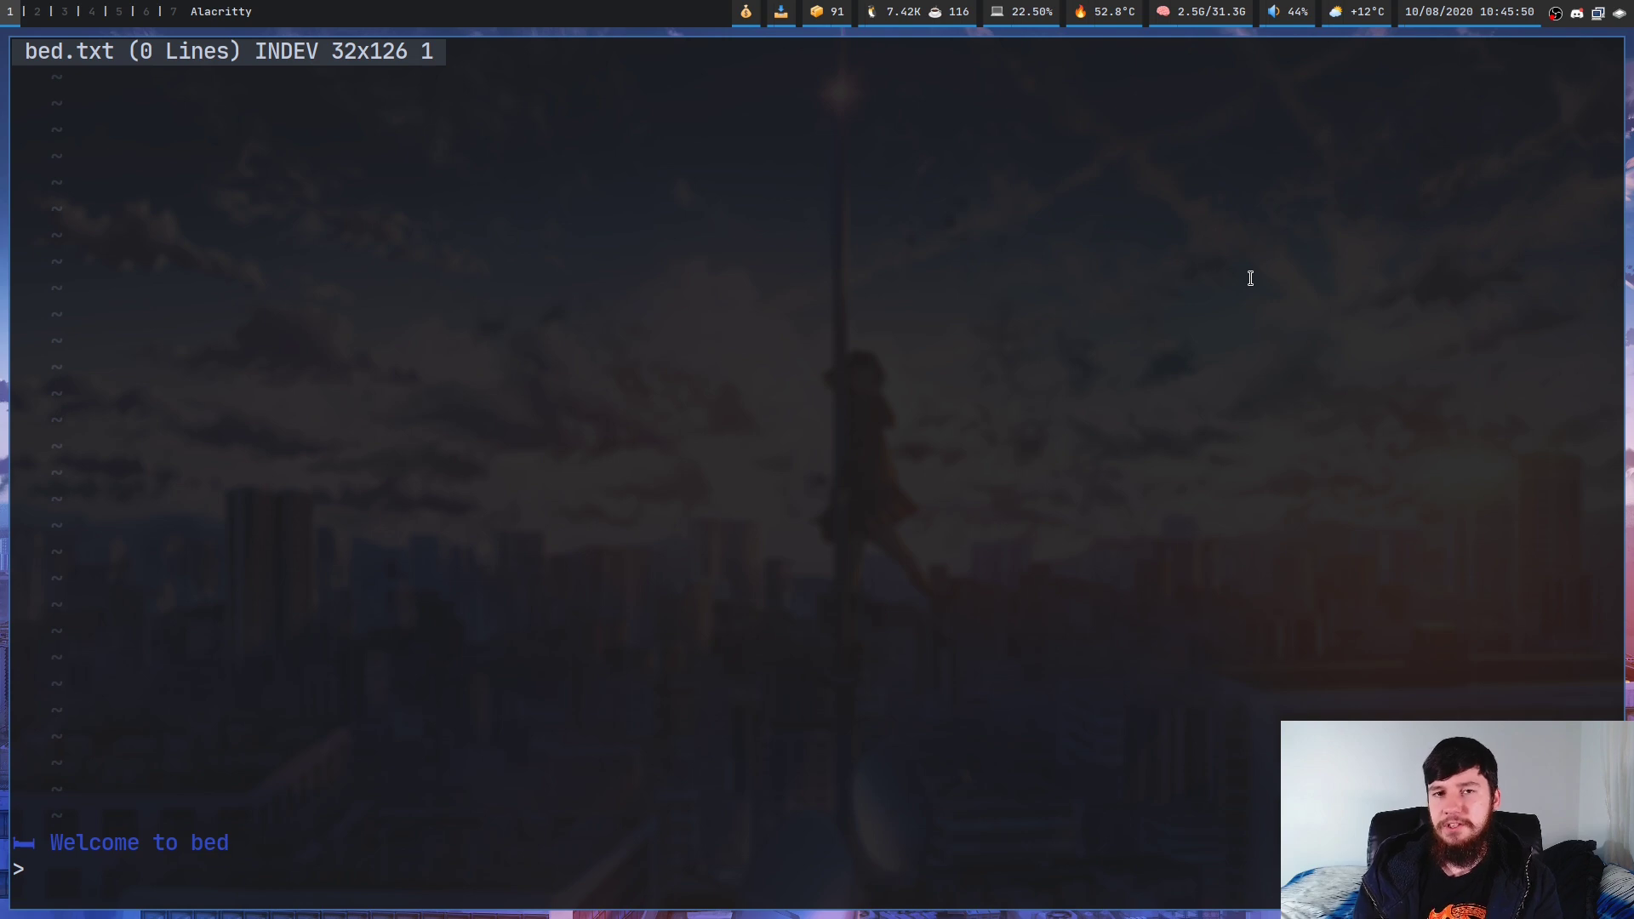
text(video.txt)
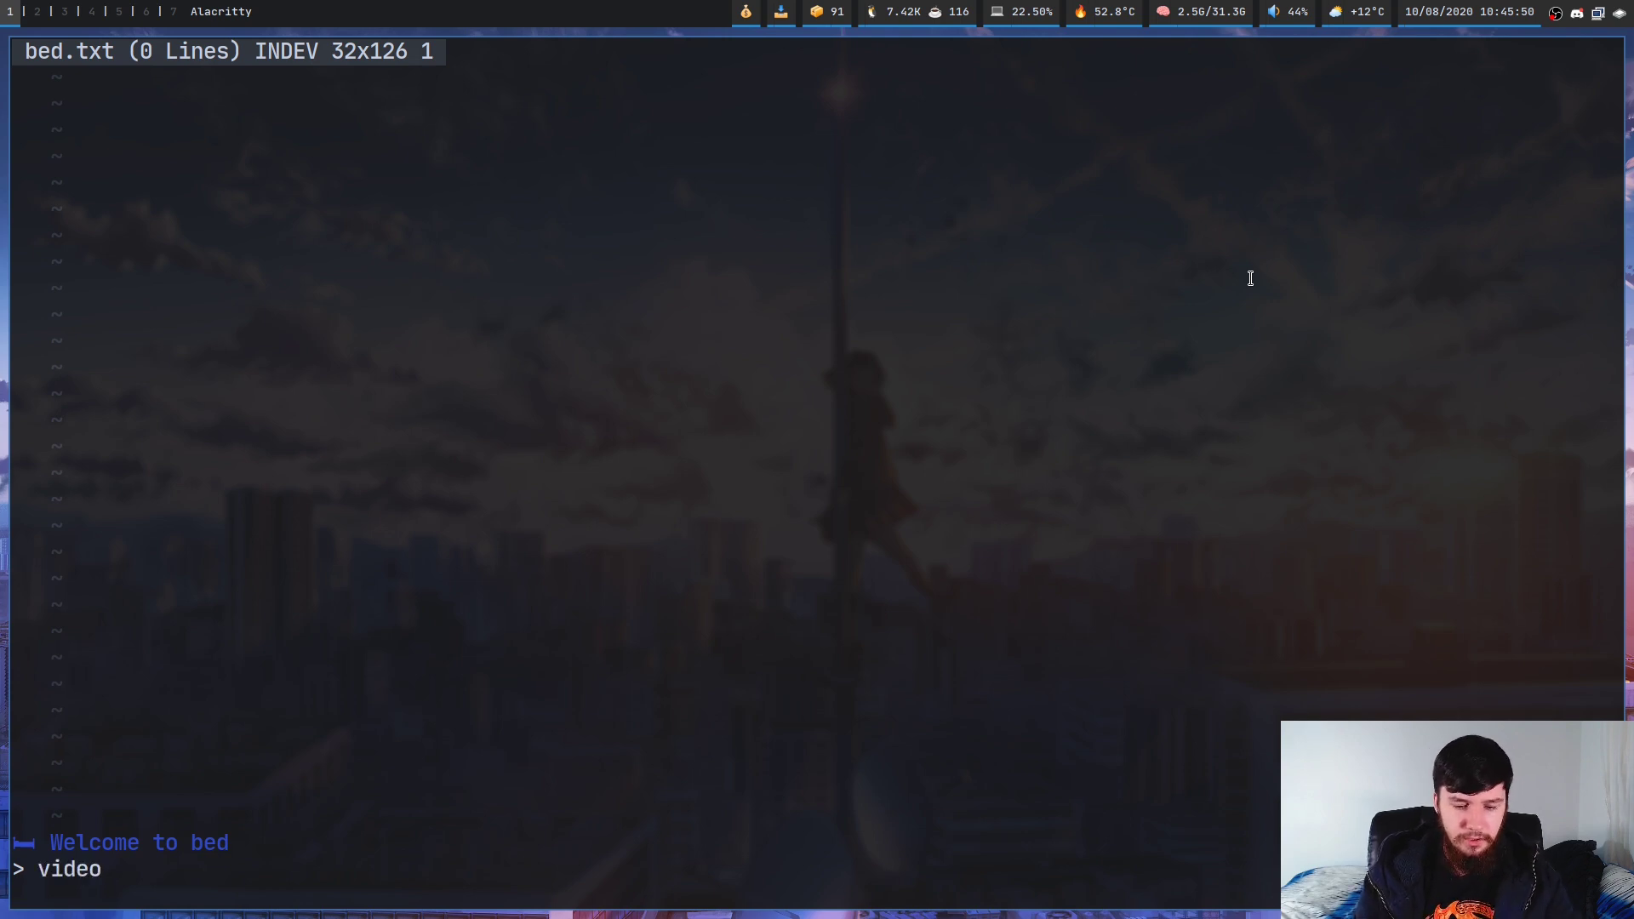
key(Return)
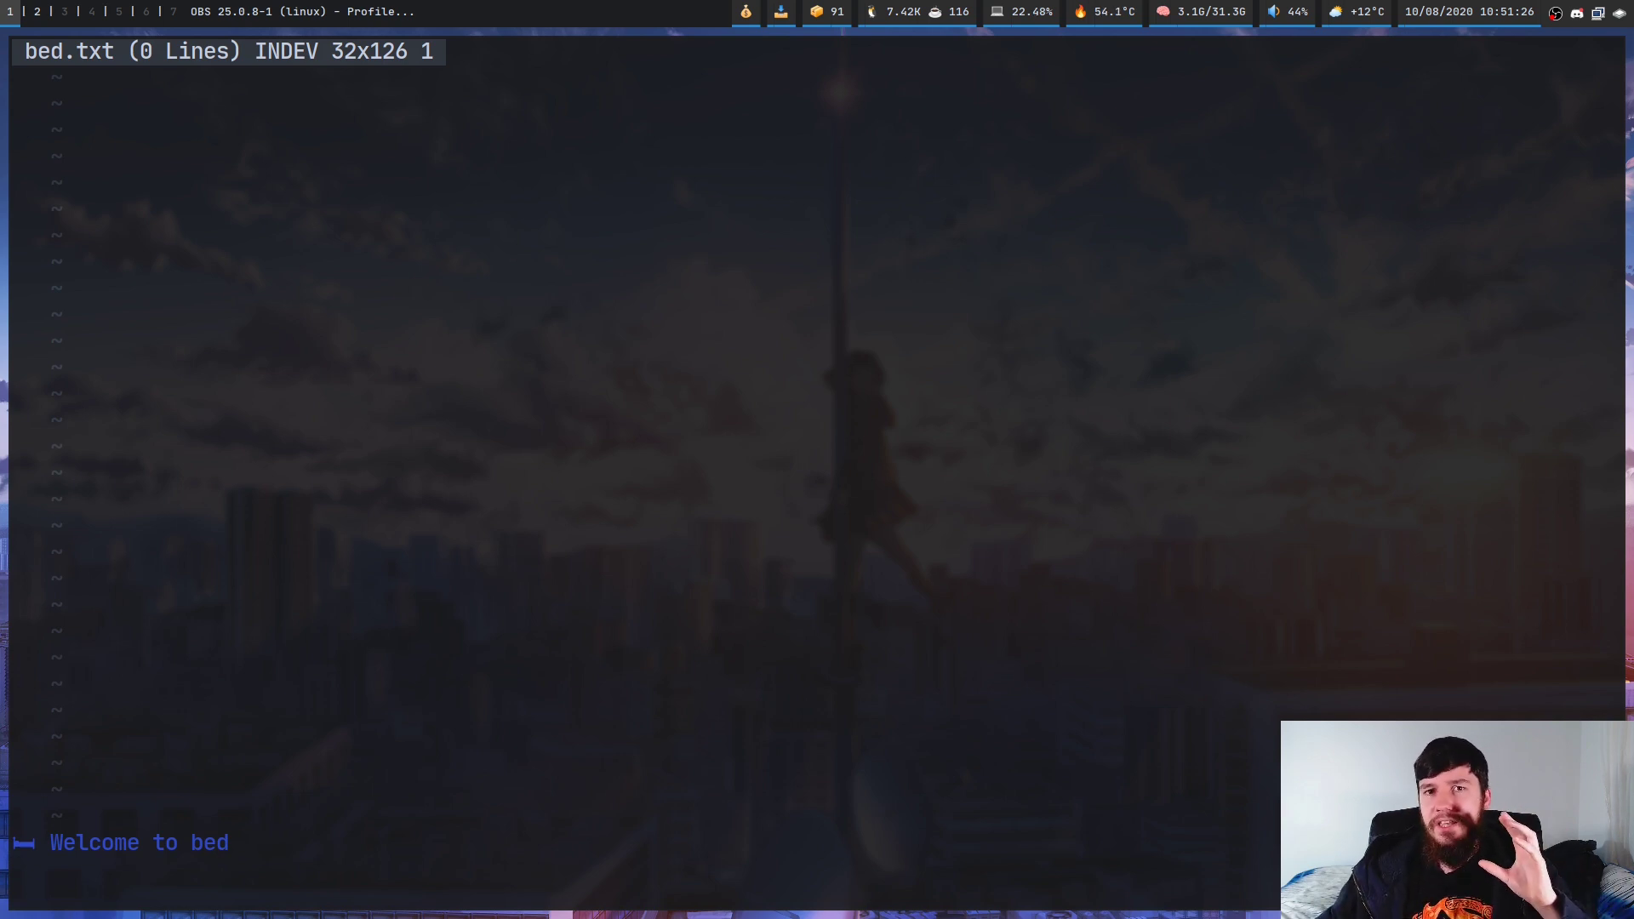
Switch to the bed repository in Brave, leave the commit history, and open the source of the bed script
key(super+2)
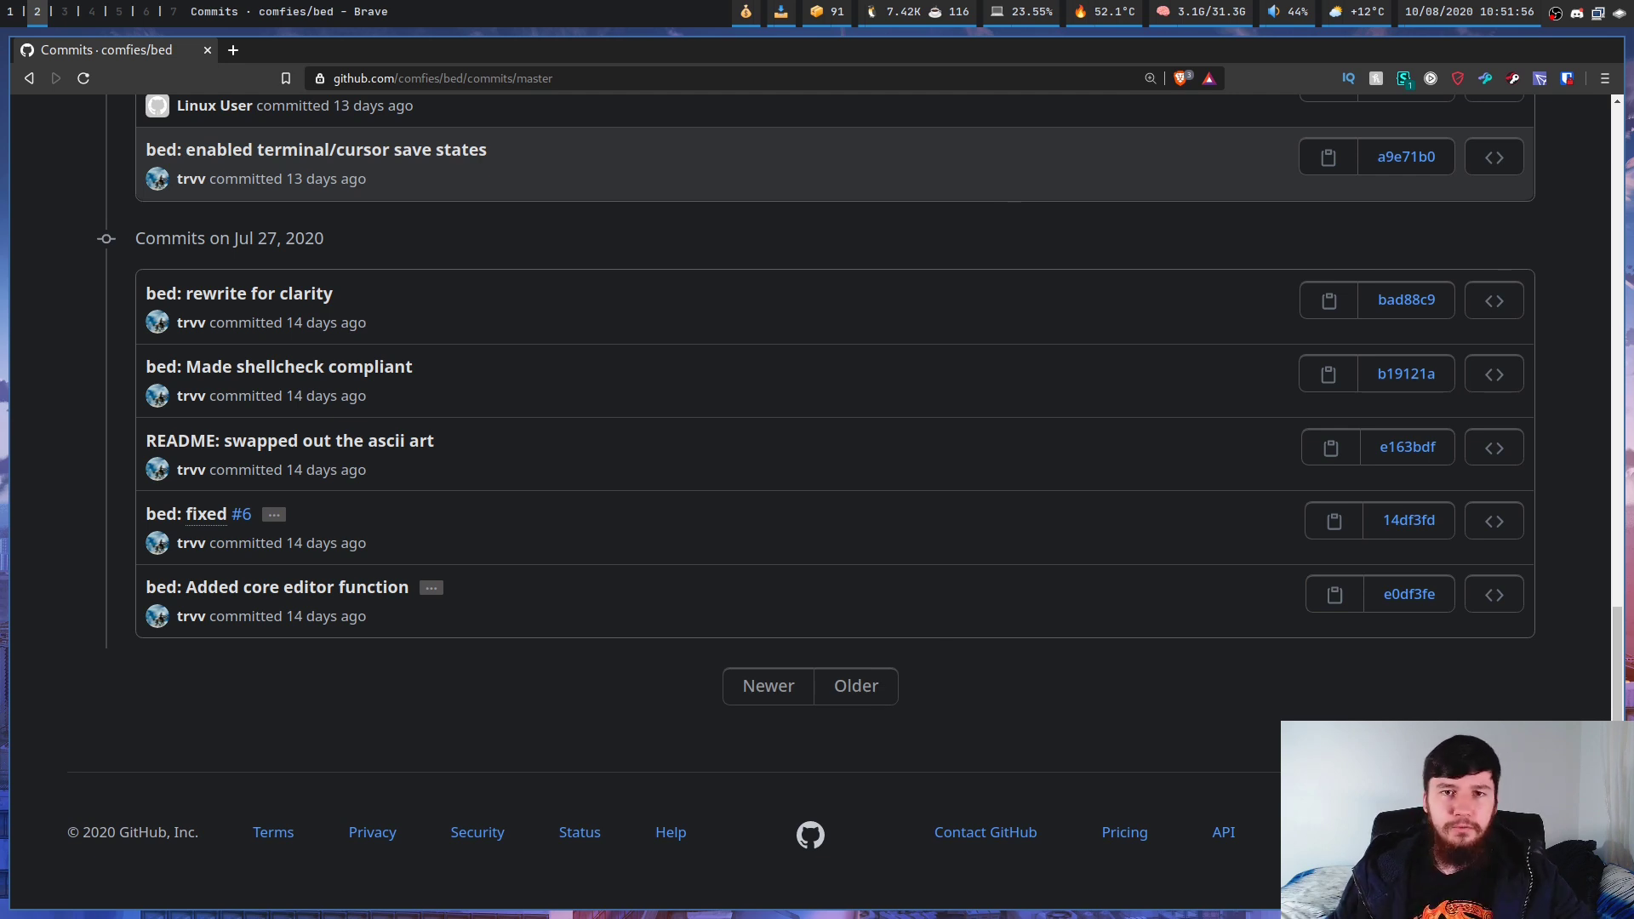
key(super+Return)
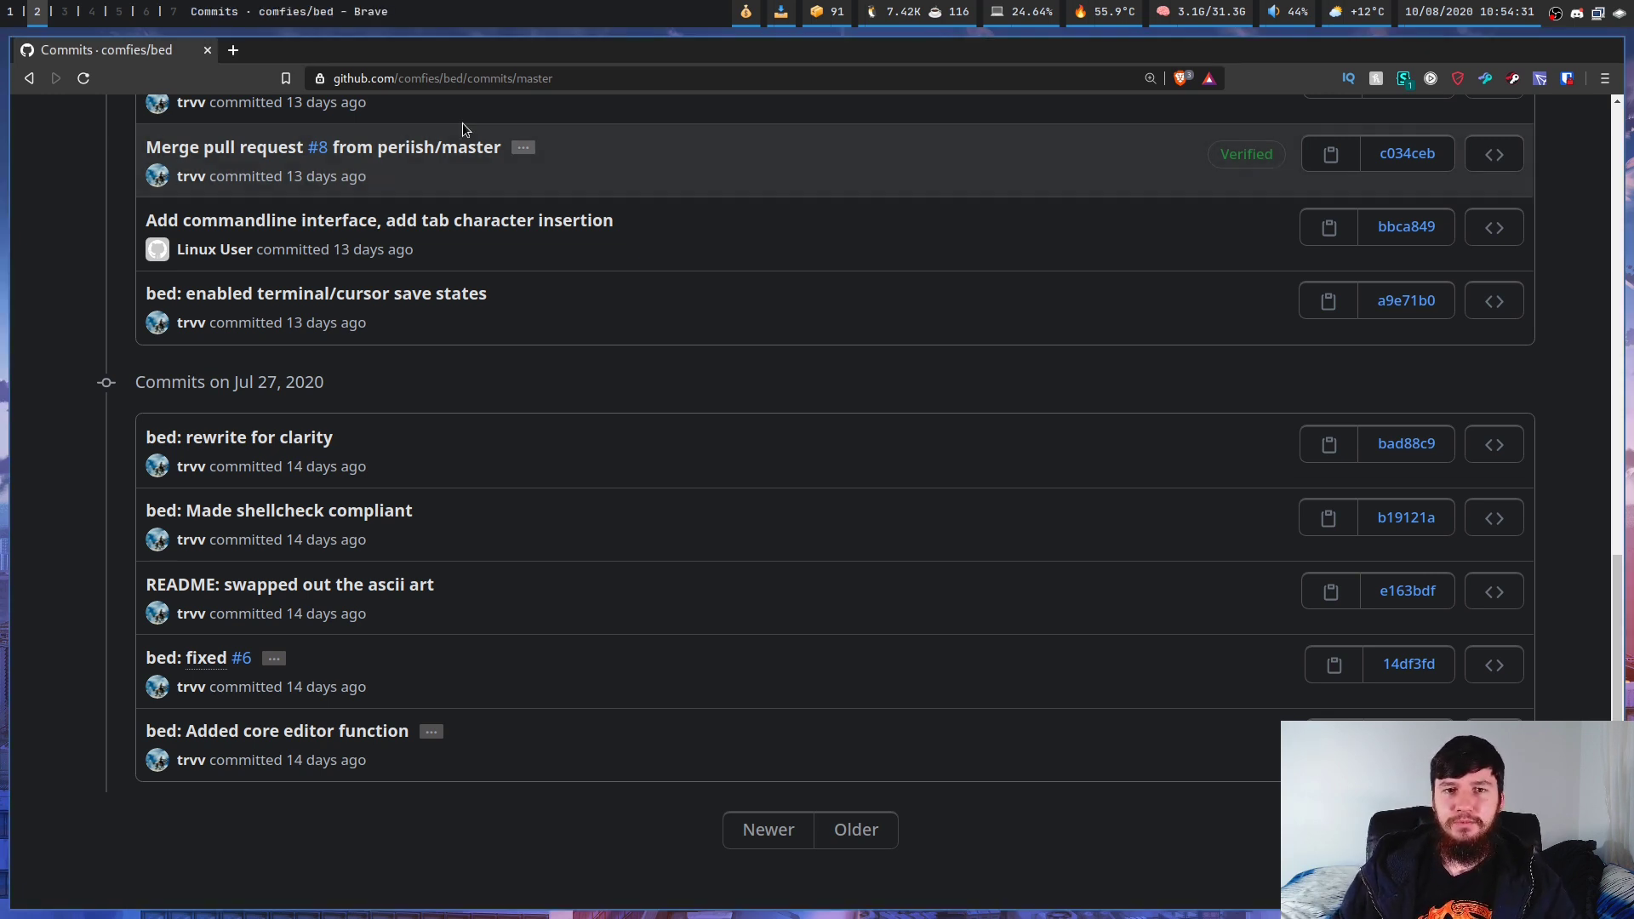
click(27, 78)
click(171, 564)
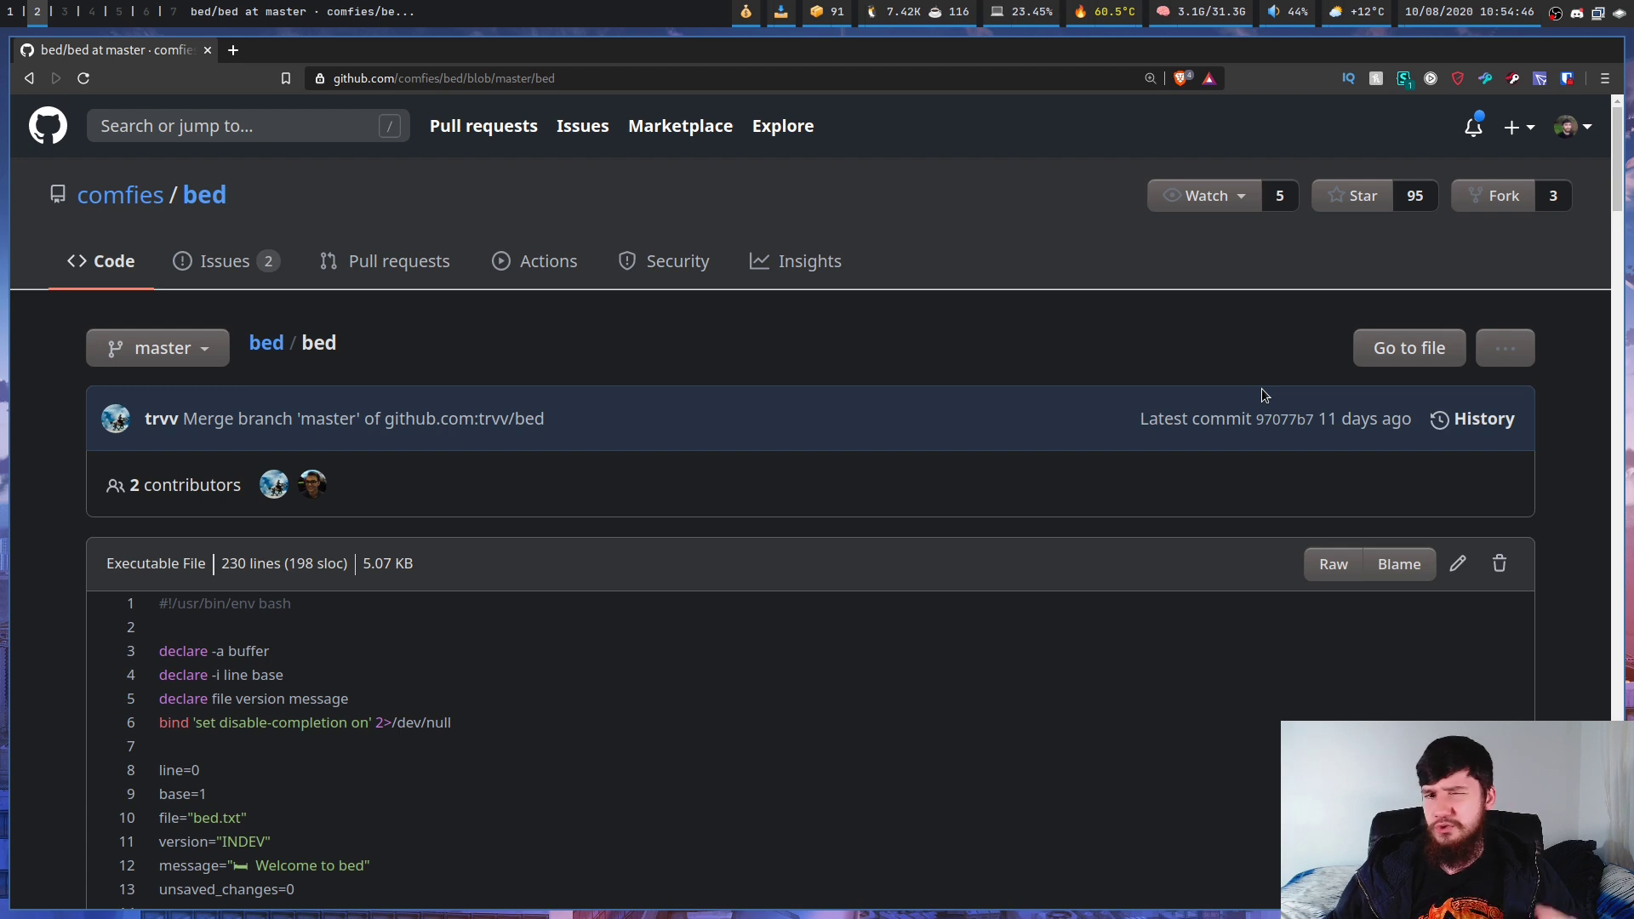
Examine the bed script's cursor, refresh, file-handling and line movement functions
drag(1616, 176, 1627, 293)
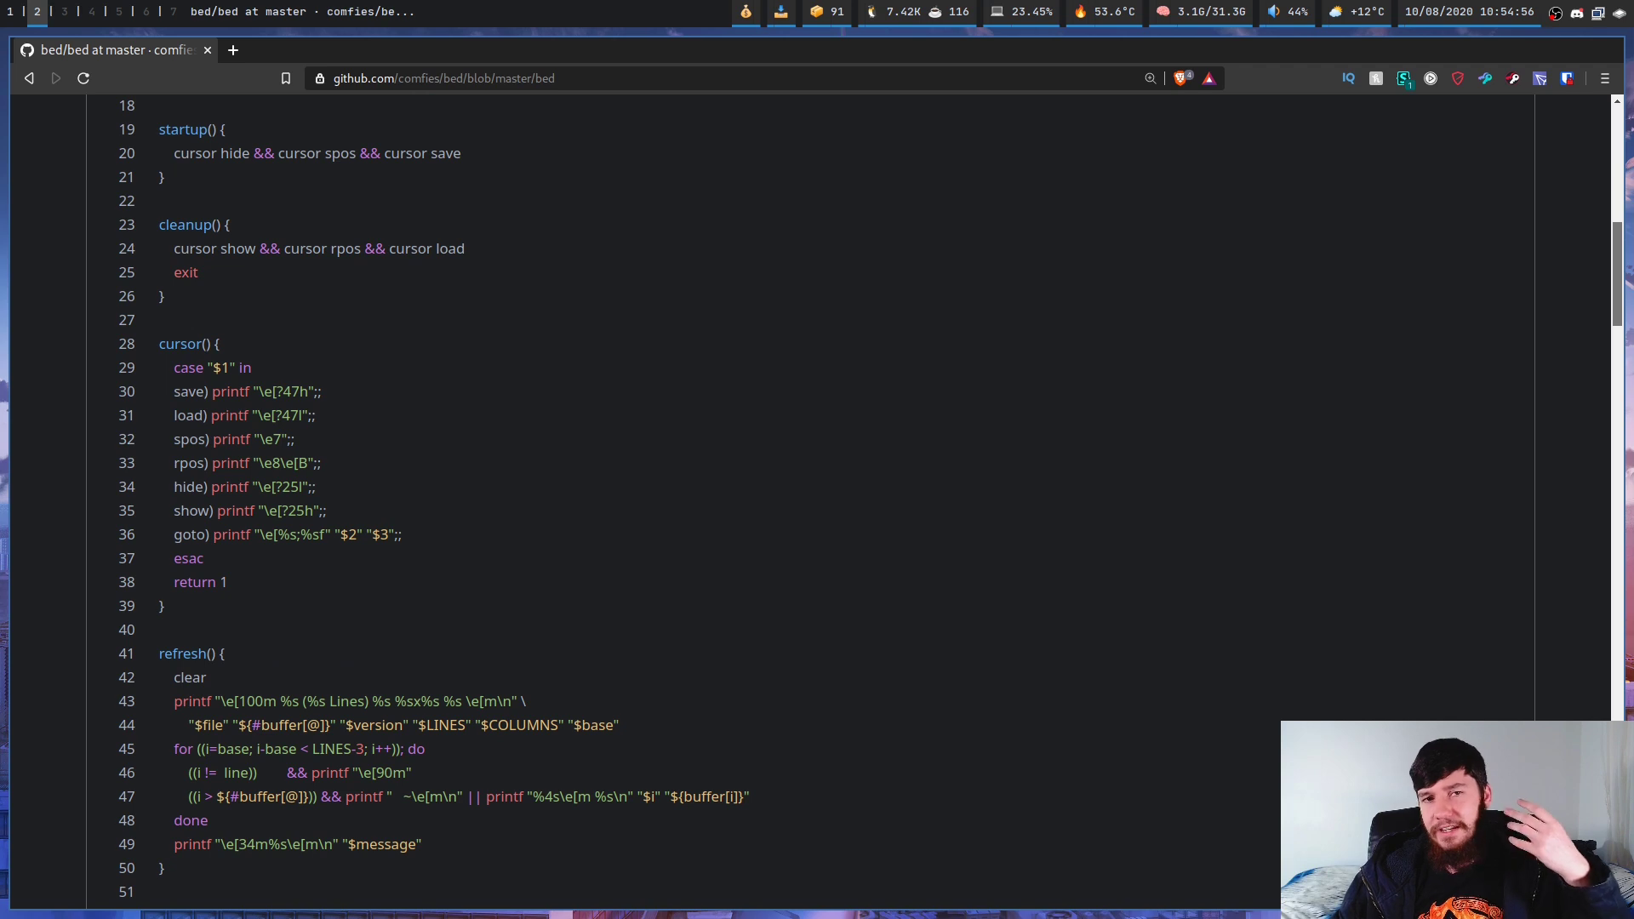
scroll(221, 608, down, 1)
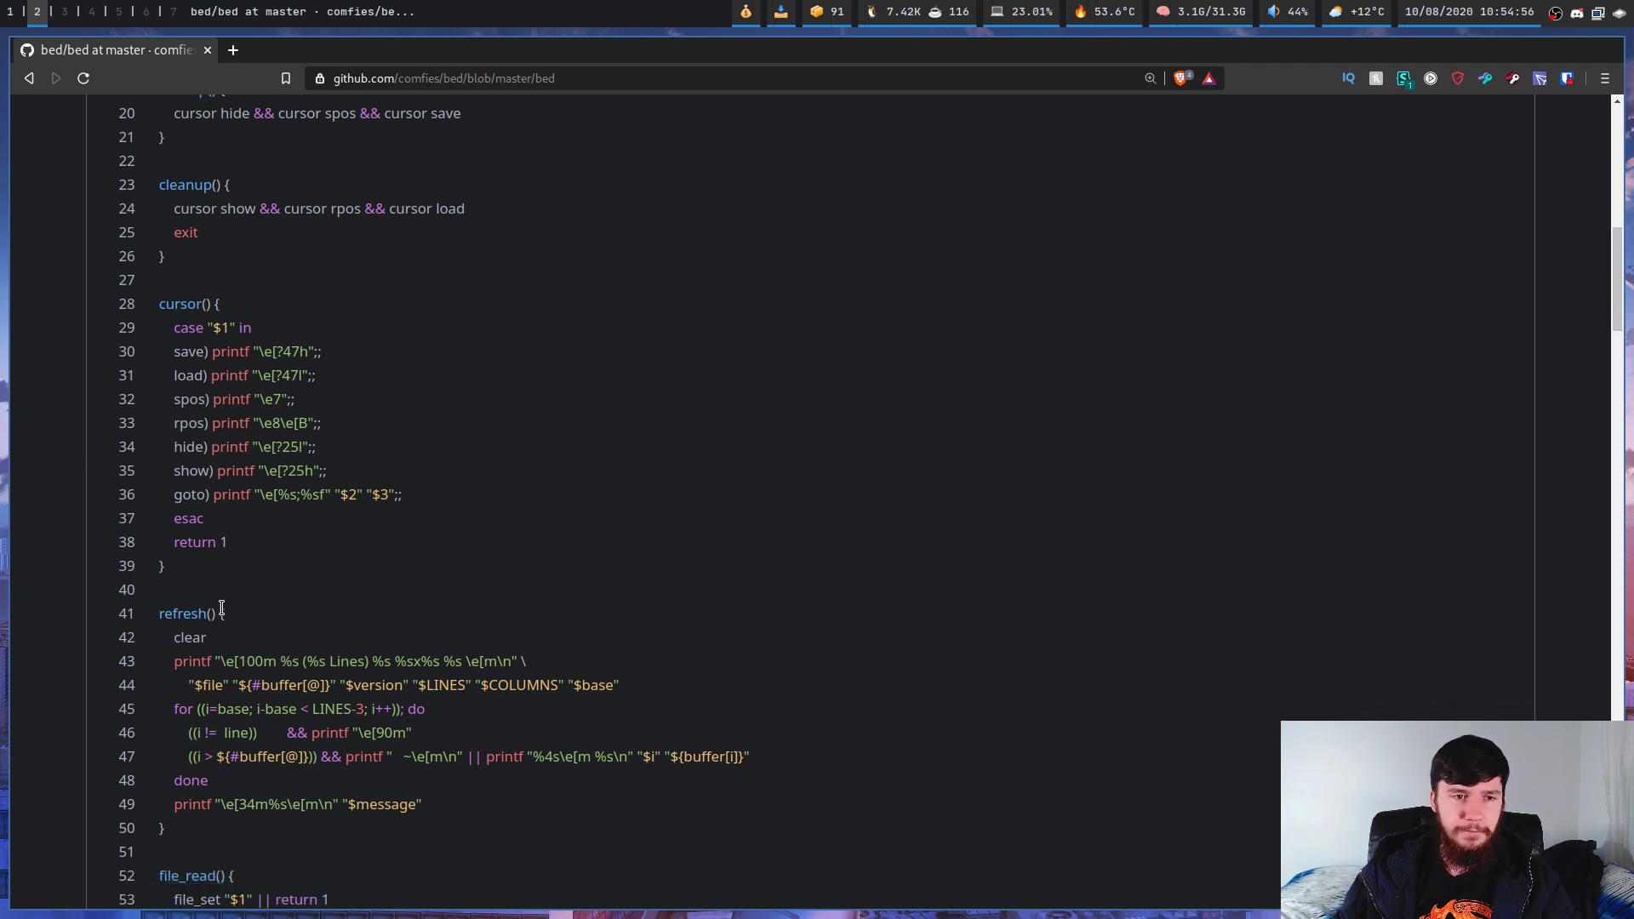
scroll(393, 327, down, 1)
drag(159, 259, 281, 268)
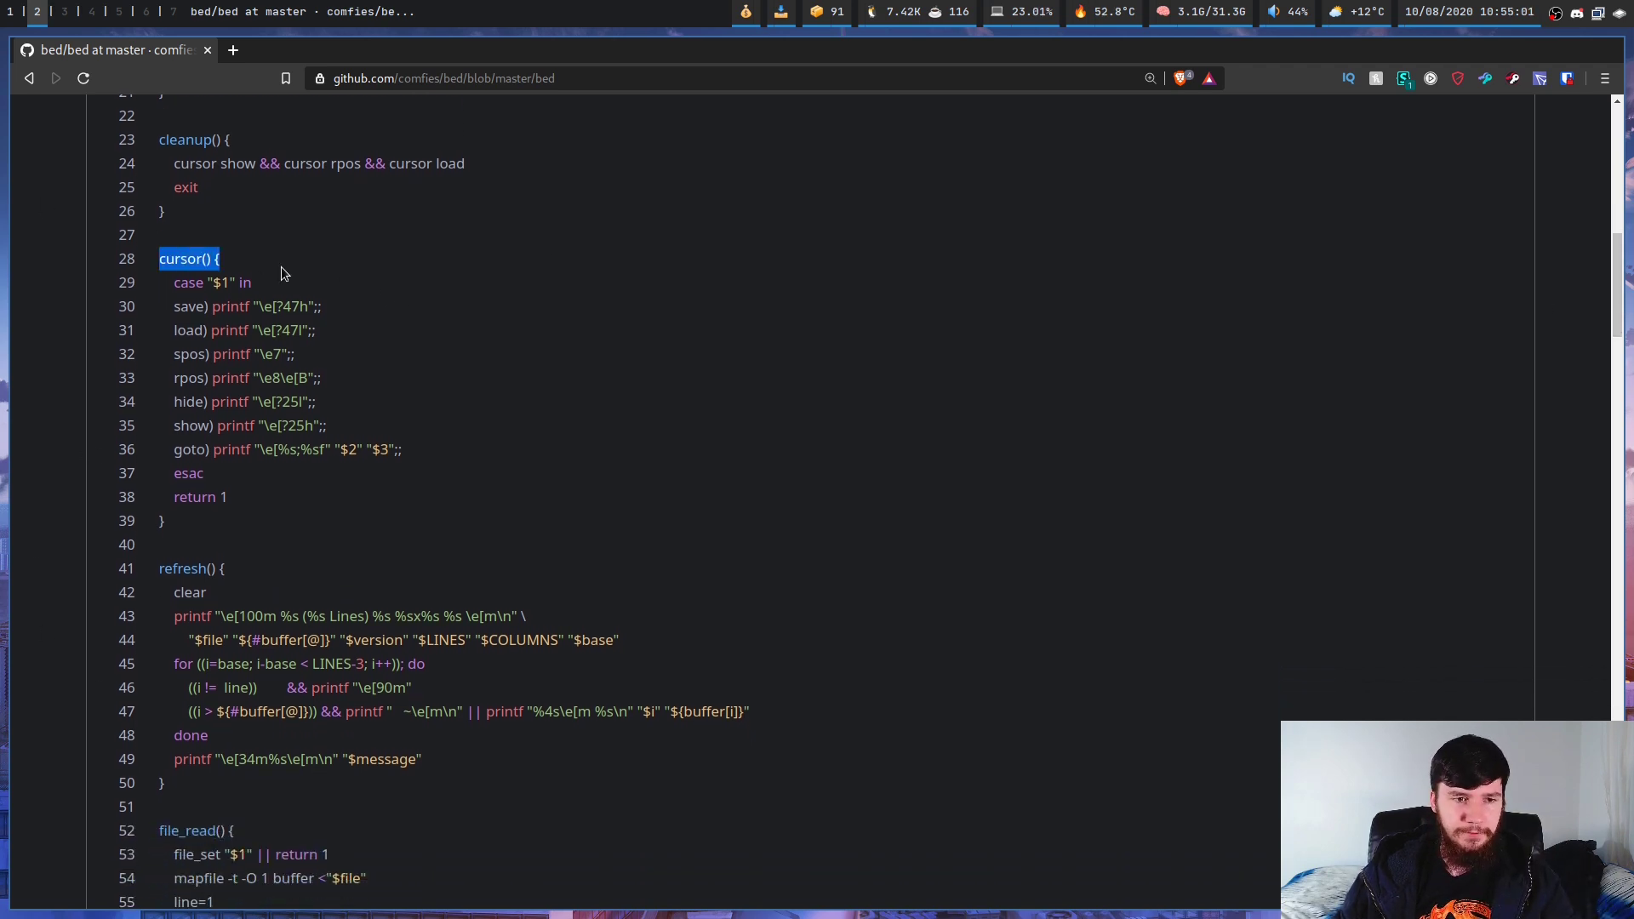
click(282, 268)
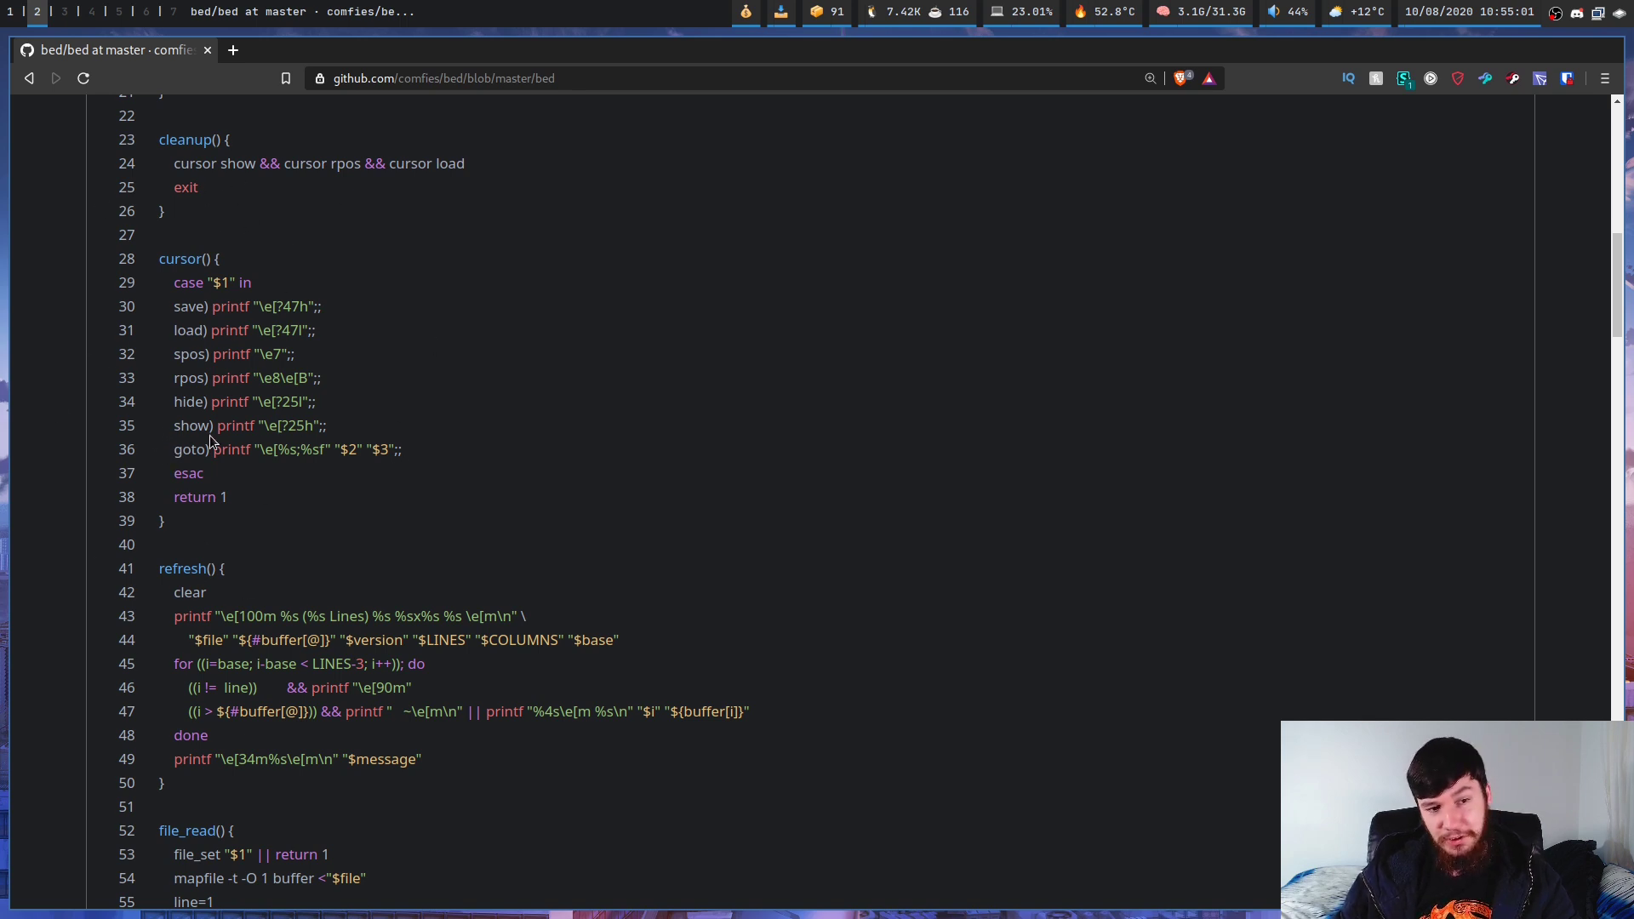
scroll(234, 442, down, 5)
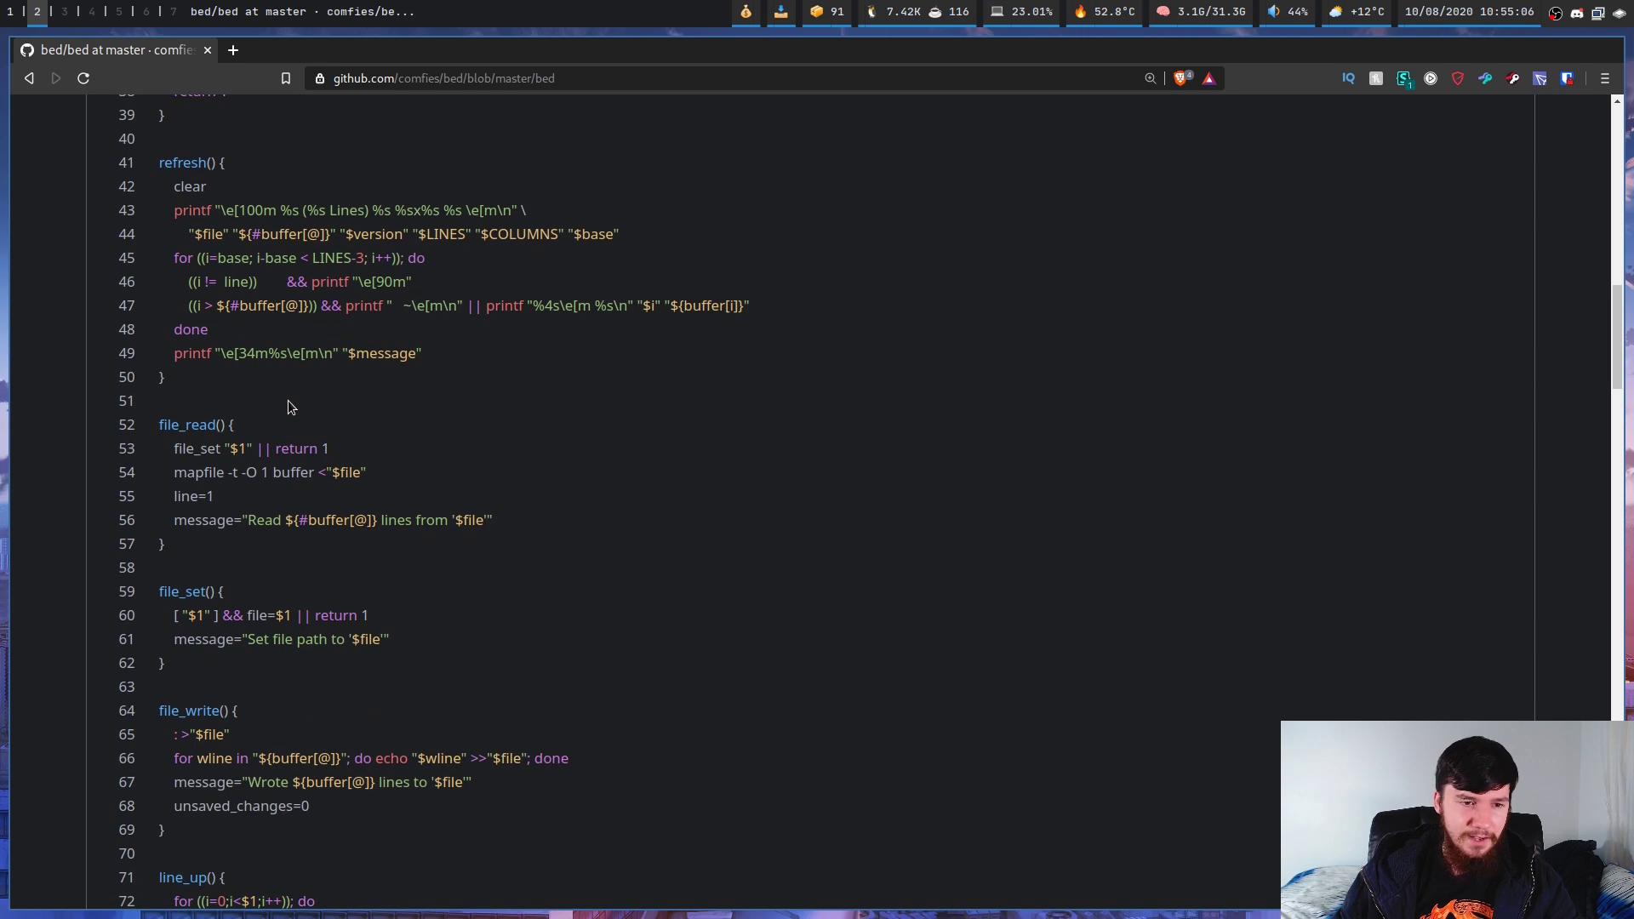
scroll(287, 407, down, 3)
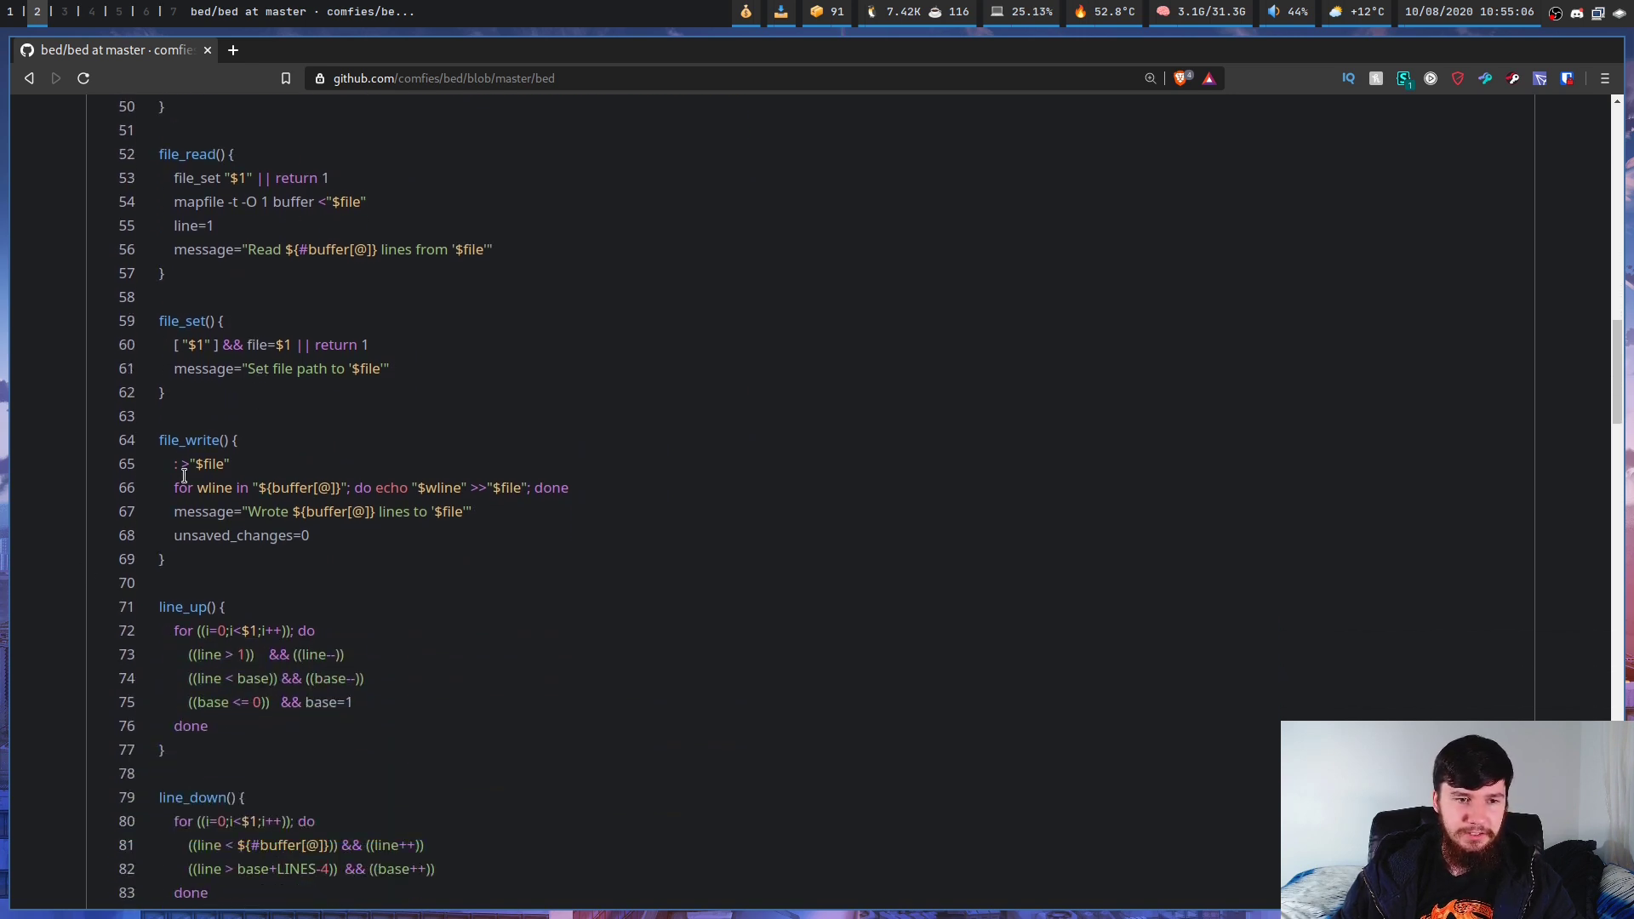
scroll(227, 629, down, 2)
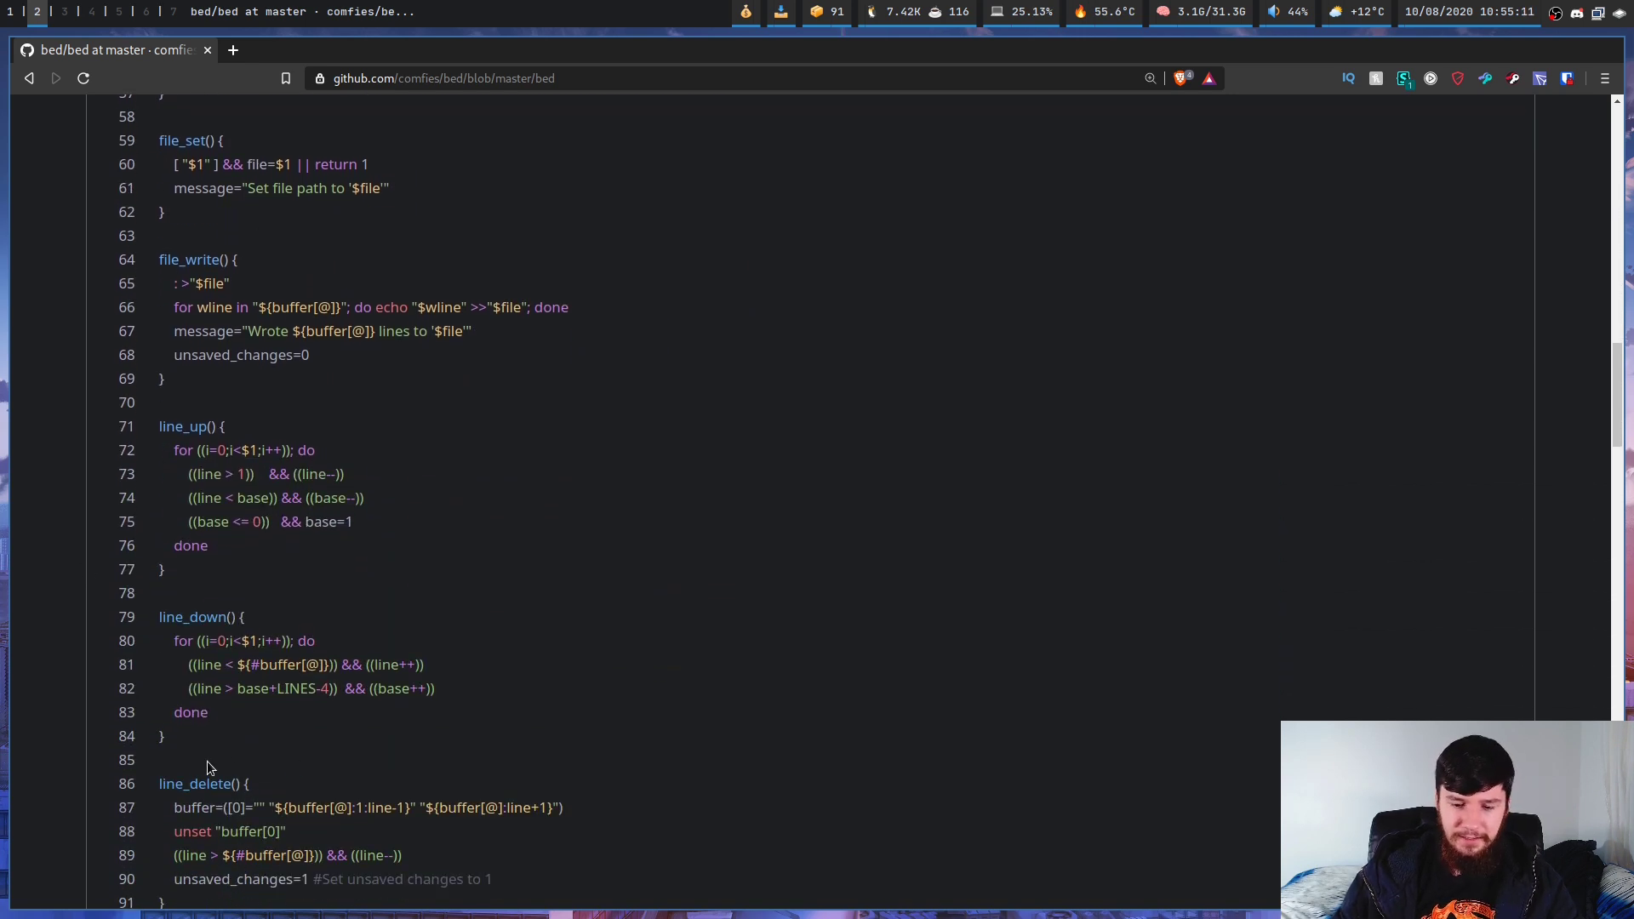
Enlarge the source page to 250% and examine the script's file_write, line_down, line_delete and line_insert functions
key(ctrl+plus)
key(ctrl+plus)
key(ctrl+plus)
key(ctrl+plus)
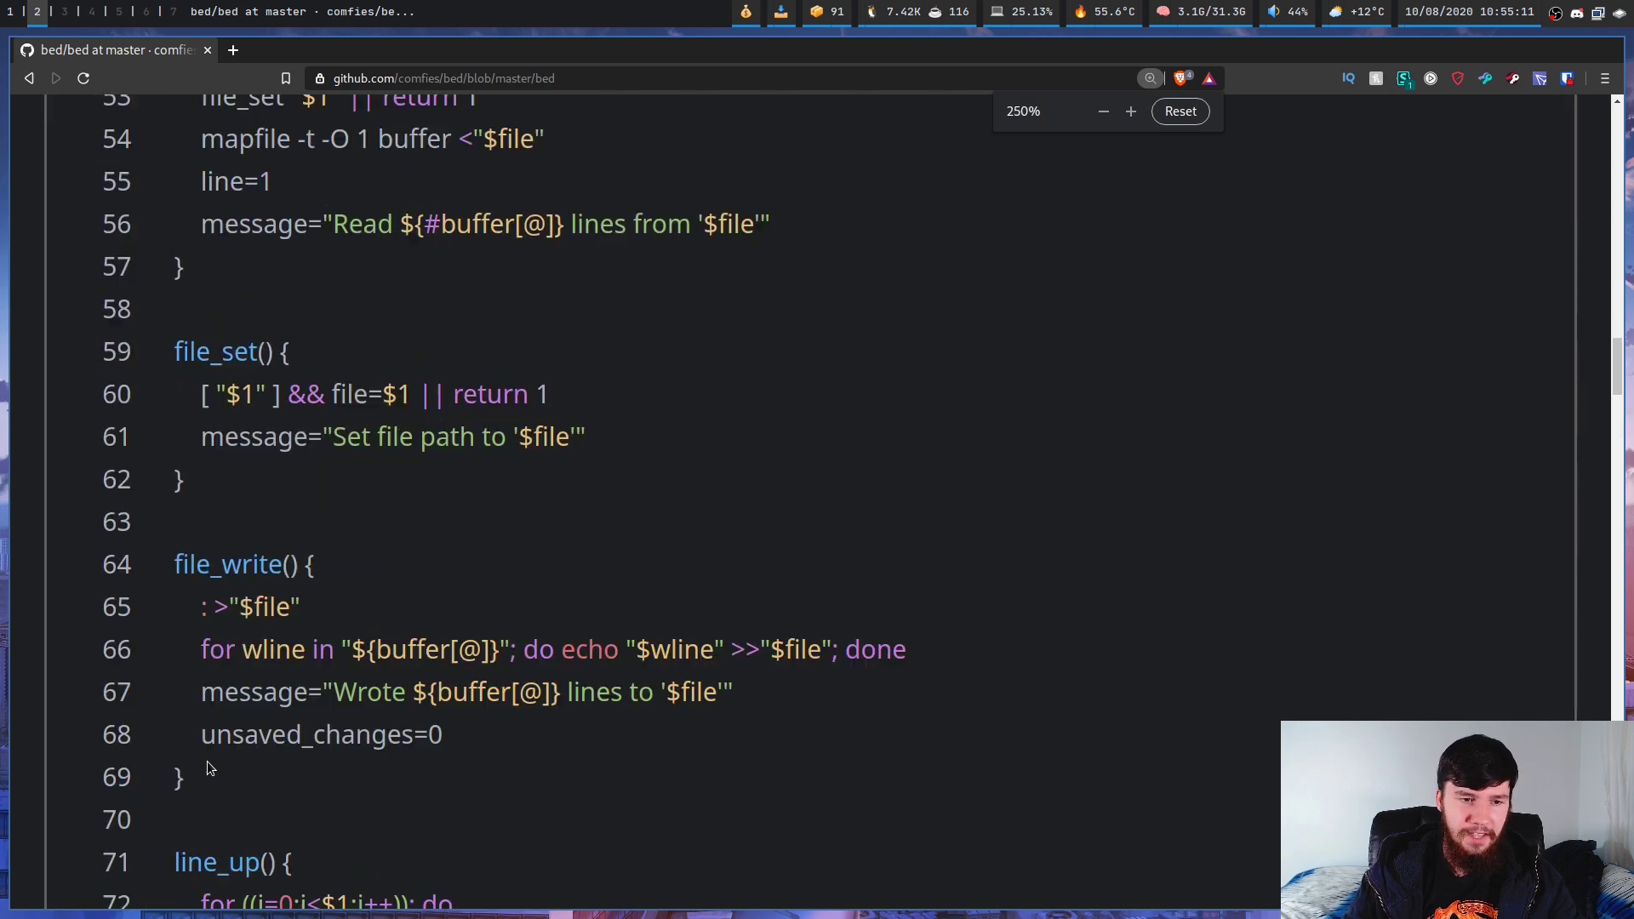
scroll(212, 562, down, 3)
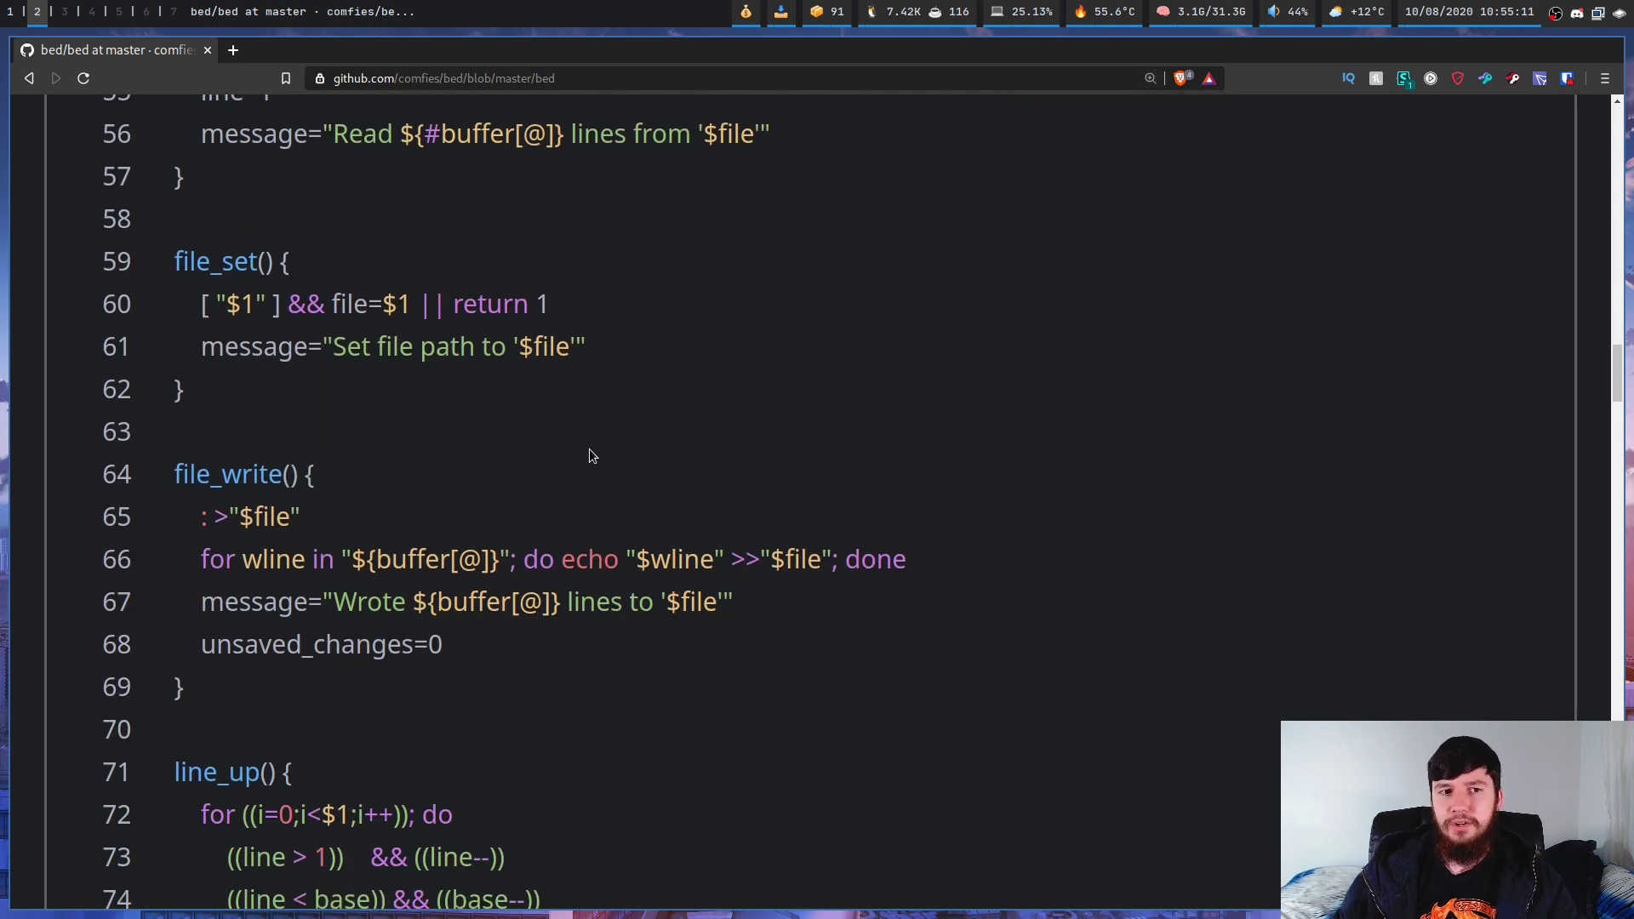
scroll(630, 473, down, 2)
drag(1619, 379, 1621, 431)
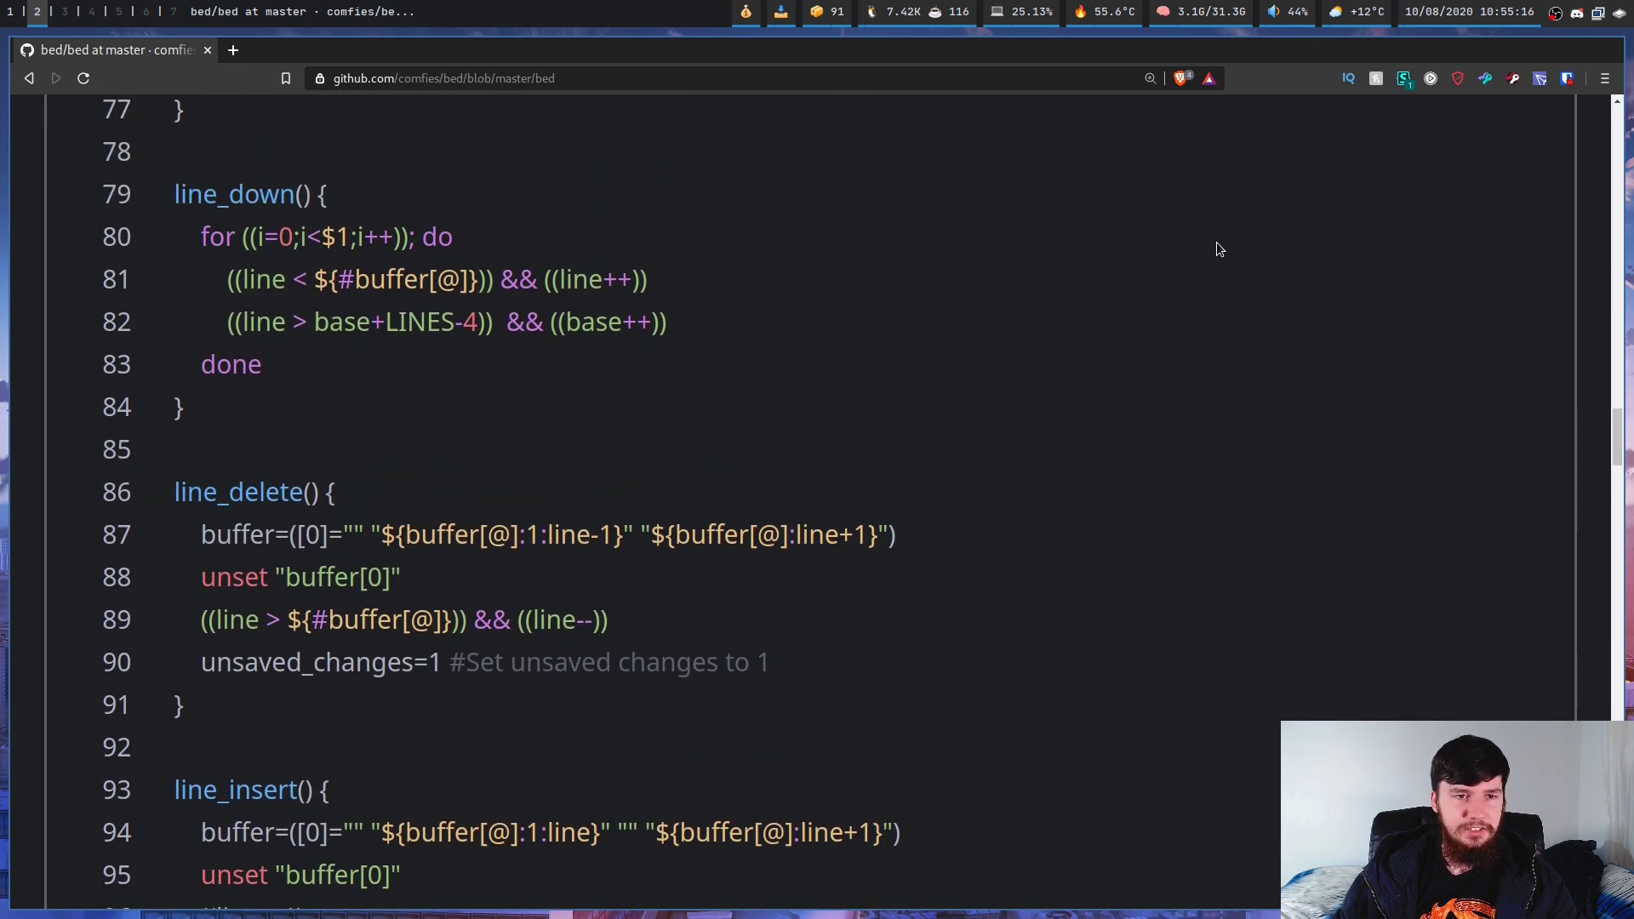